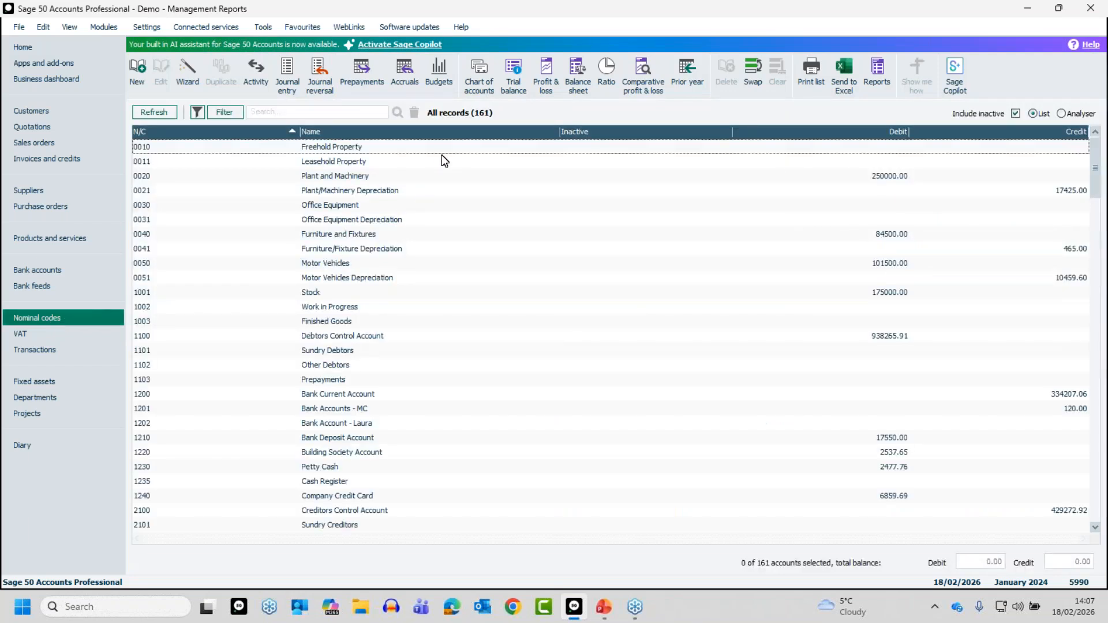
# - Review the available chart of accounts layouts in their list and in the Profit and Loss report's preview criteria, without running the report
pyautogui.click(479, 82)
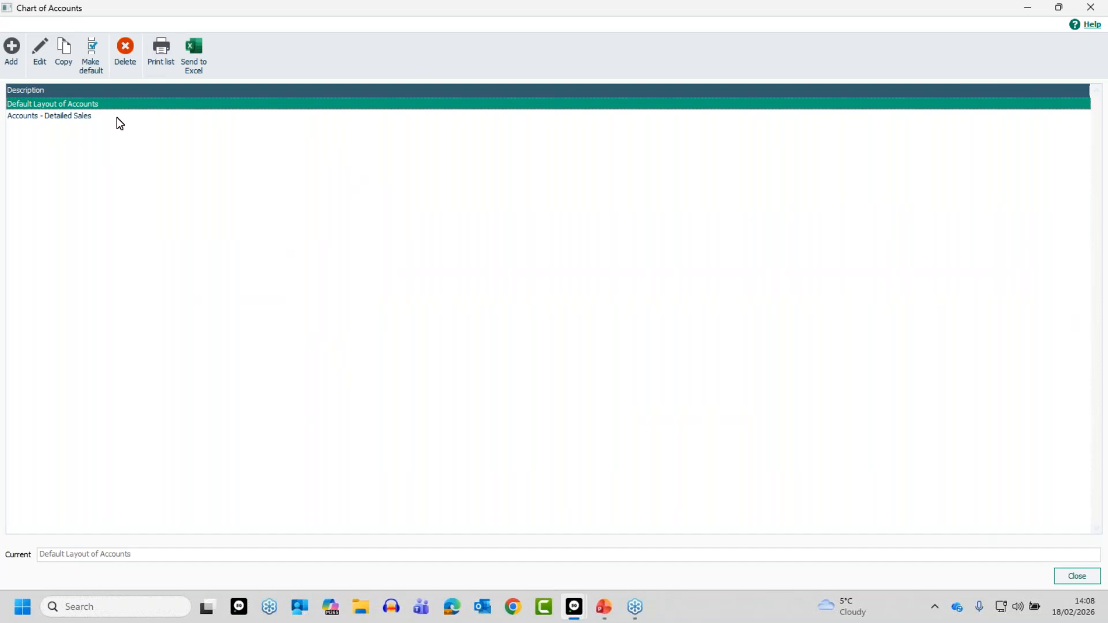
pyautogui.click(1077, 577)
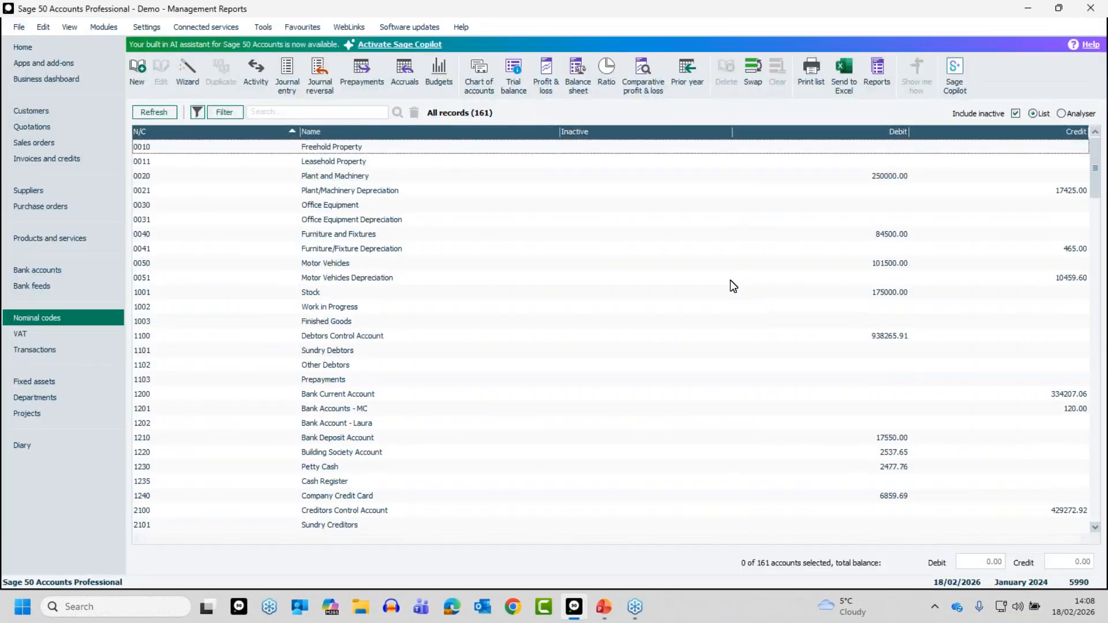
pyautogui.click(546, 74)
pyautogui.click(527, 377)
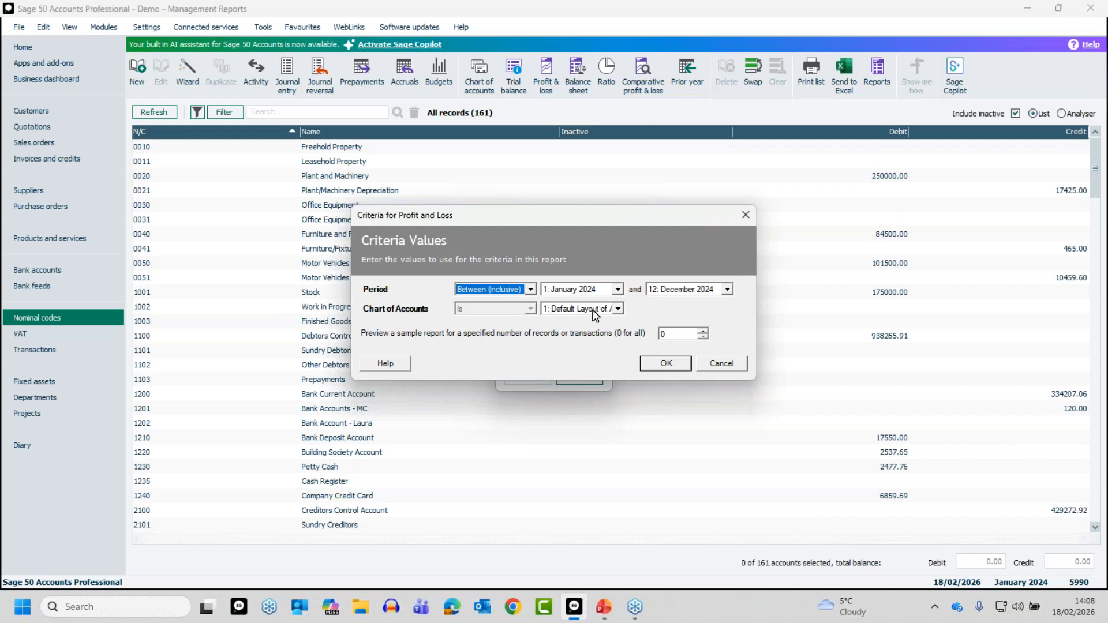
pyautogui.click(619, 309)
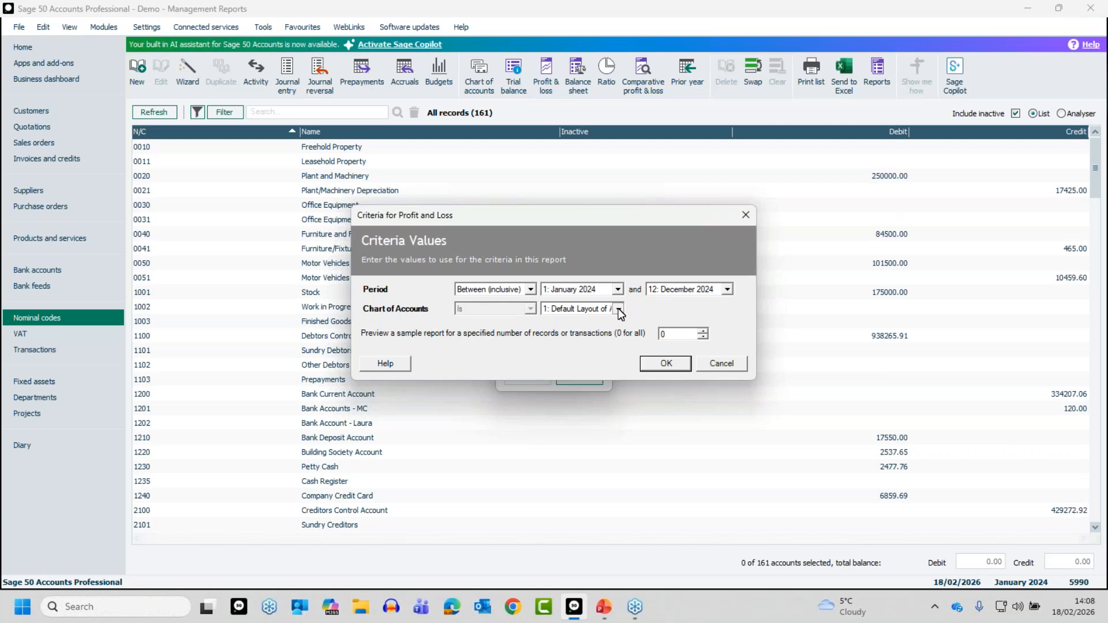
pyautogui.click(619, 308)
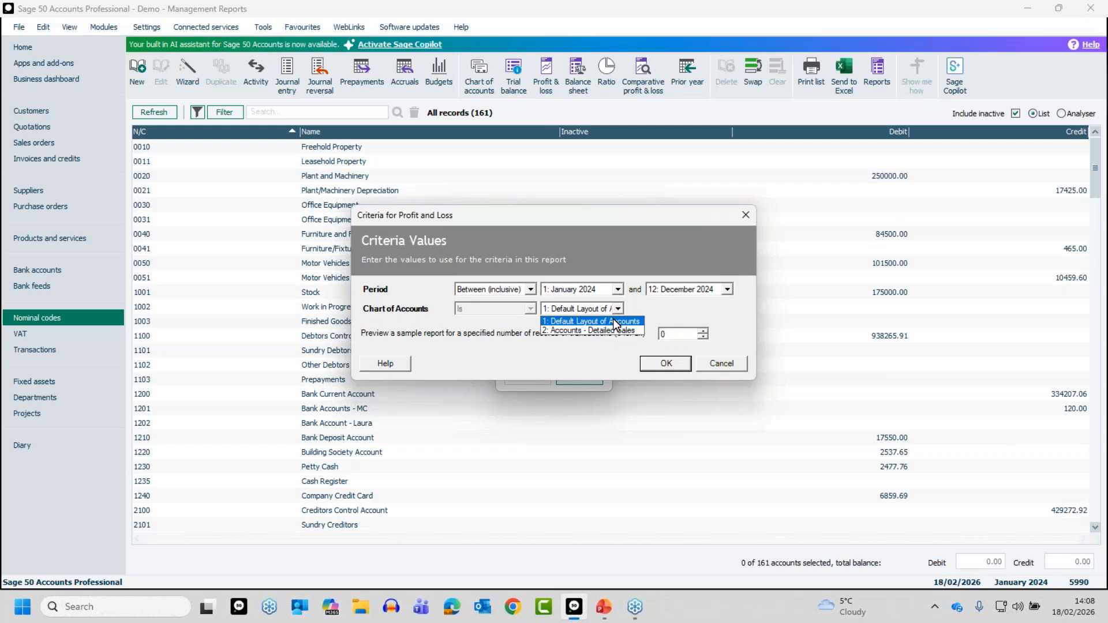
pyautogui.click(613, 321)
pyautogui.click(720, 365)
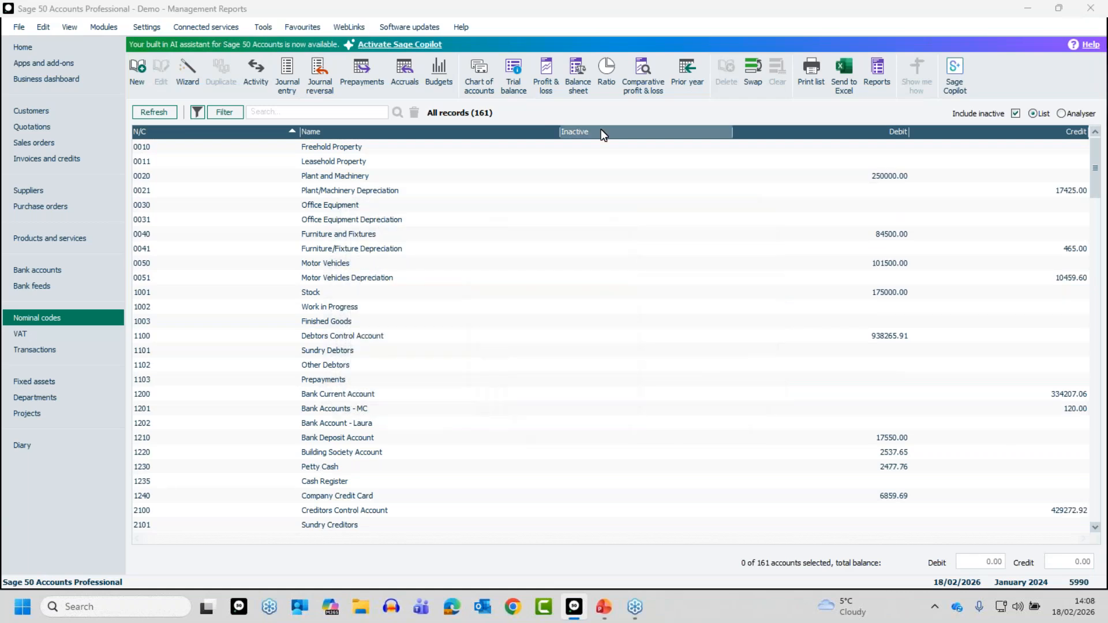
# - Check the chart of accounts criterion offered for the Balance Sheet preview and leave without running the report
pyautogui.click(579, 71)
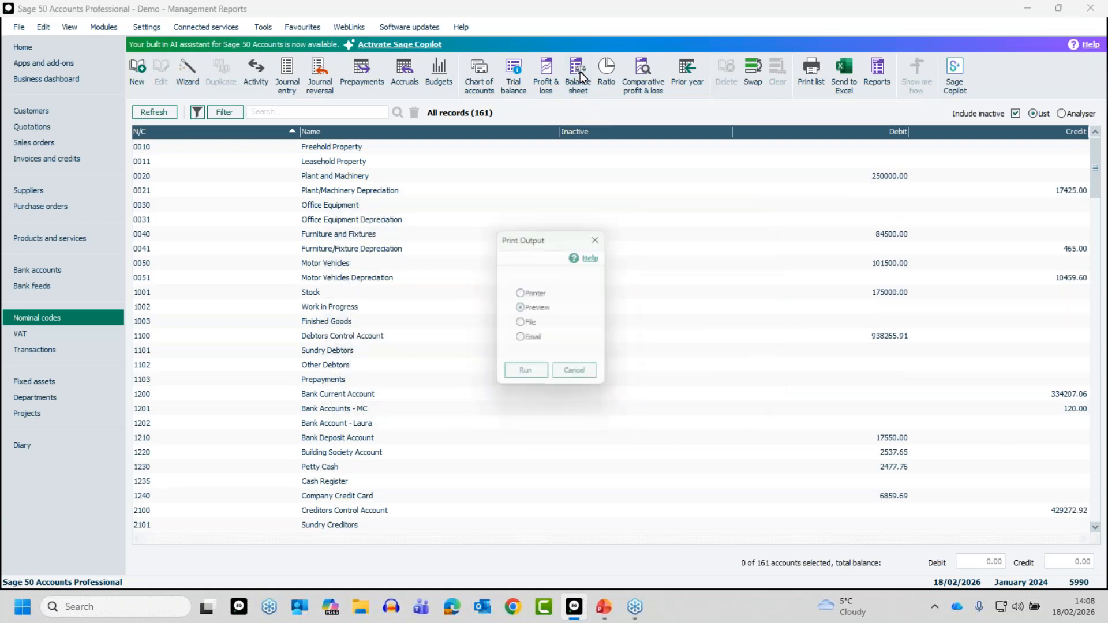
pyautogui.click(535, 380)
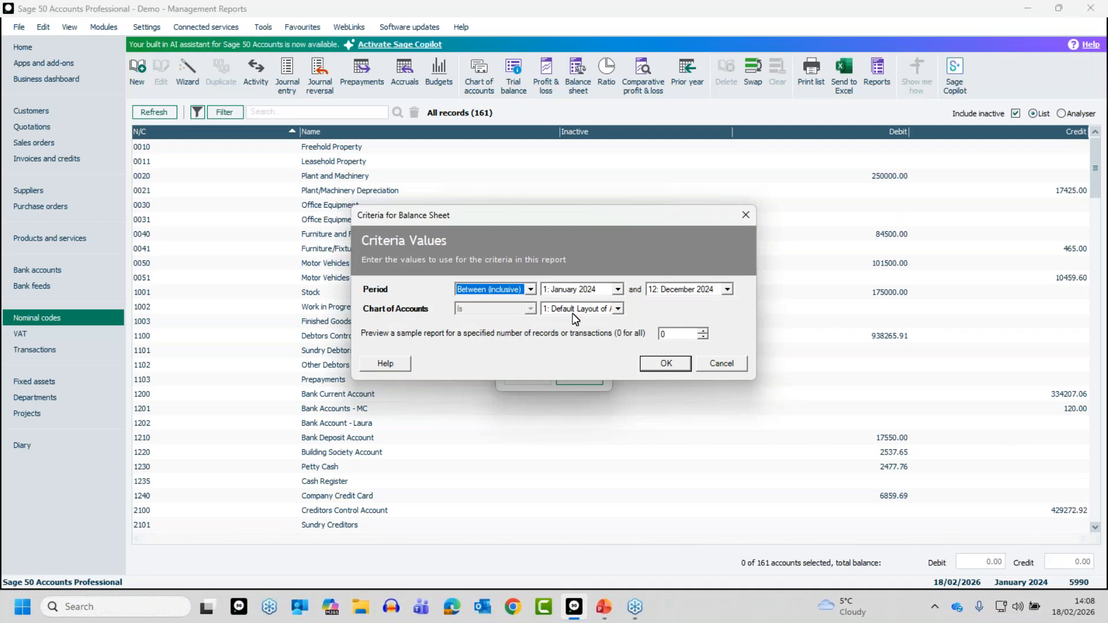
pyautogui.click(728, 368)
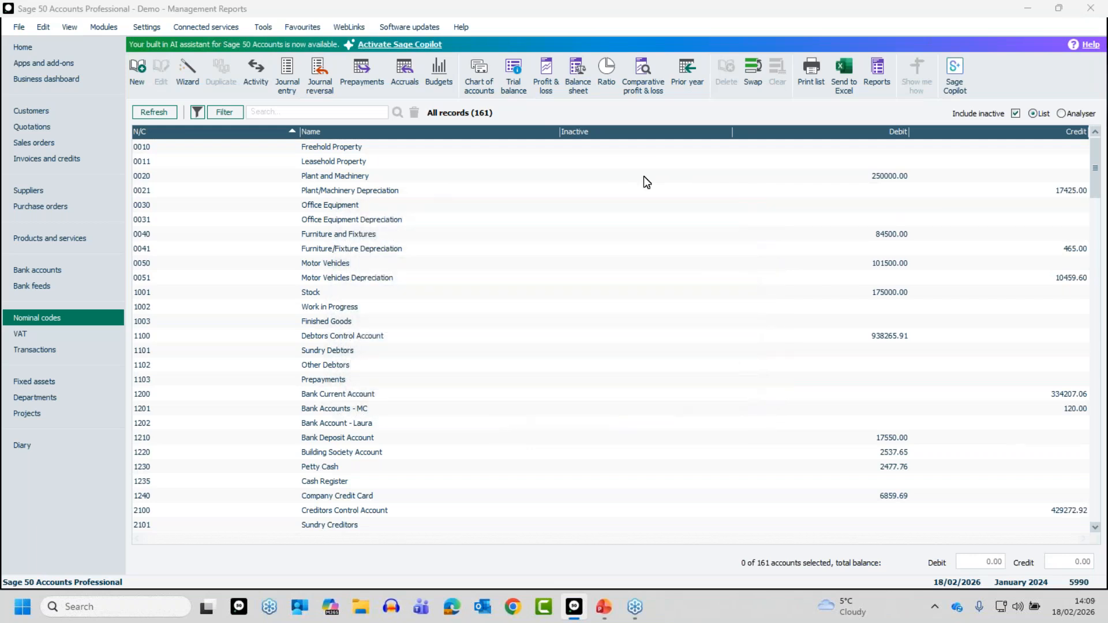
# - Check the chart of accounts choices in the Comparative Profit and Loss preview criteria and leave without running the report
pyautogui.click(646, 68)
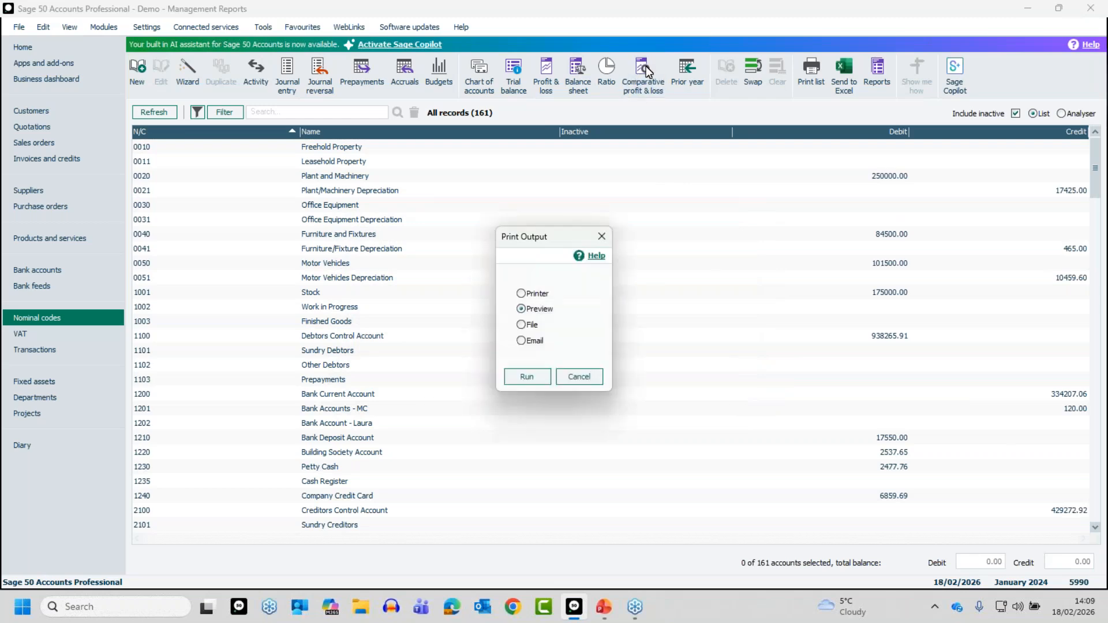
pyautogui.click(540, 380)
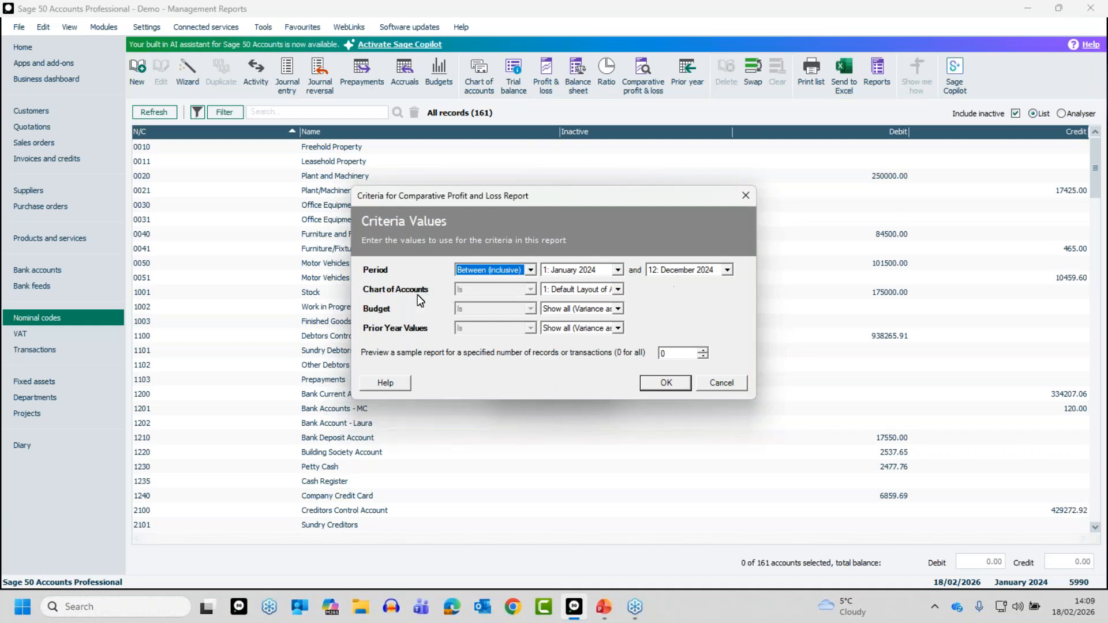
pyautogui.click(618, 291)
pyautogui.click(604, 302)
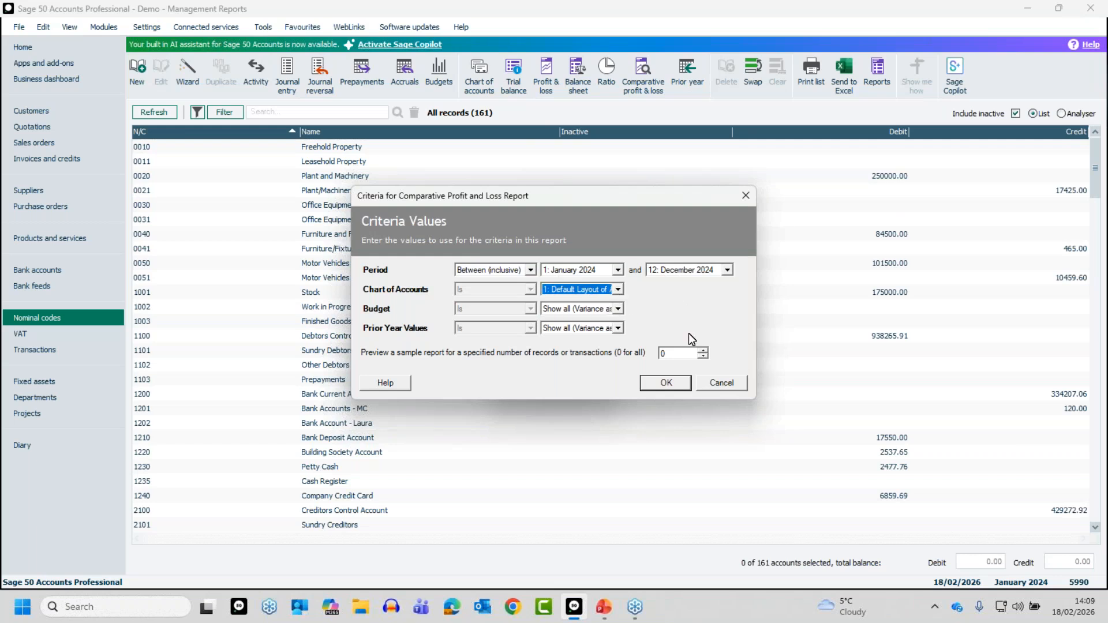
pyautogui.click(721, 383)
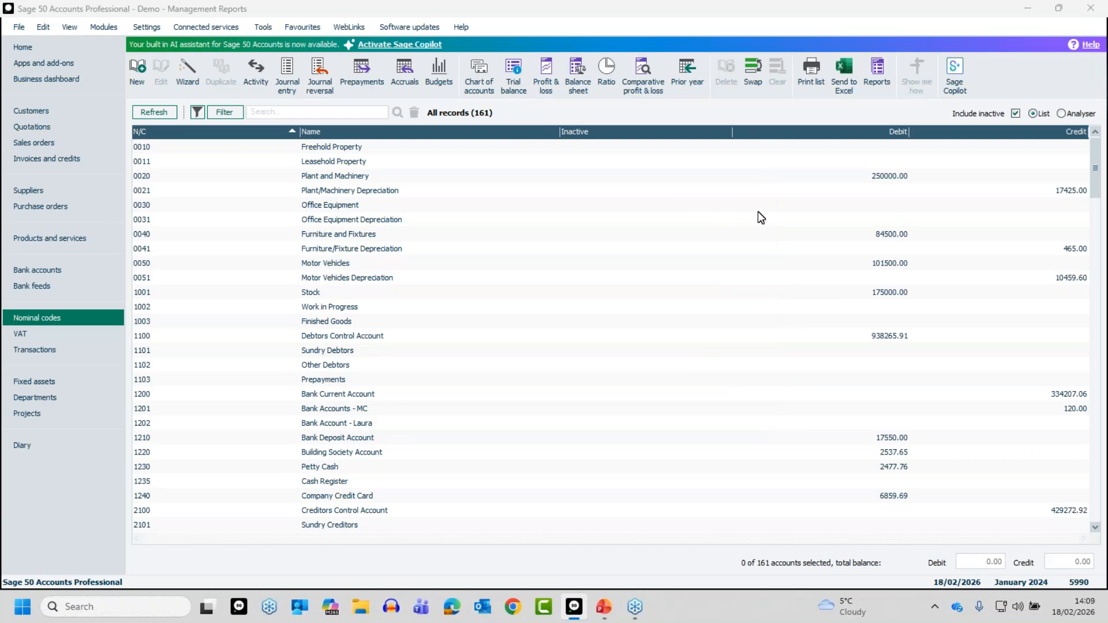
# - Examine Total Sales and its Product Sales codes in the Analyser view, check the layout choices, and return to the list view
pyautogui.click(1061, 113)
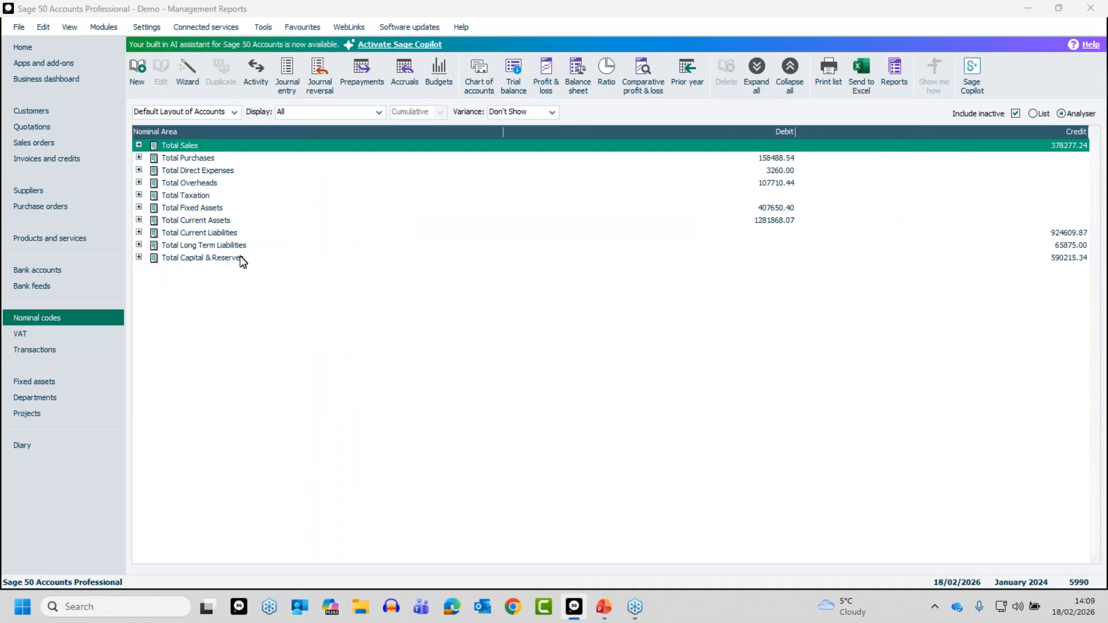
pyautogui.click(139, 145)
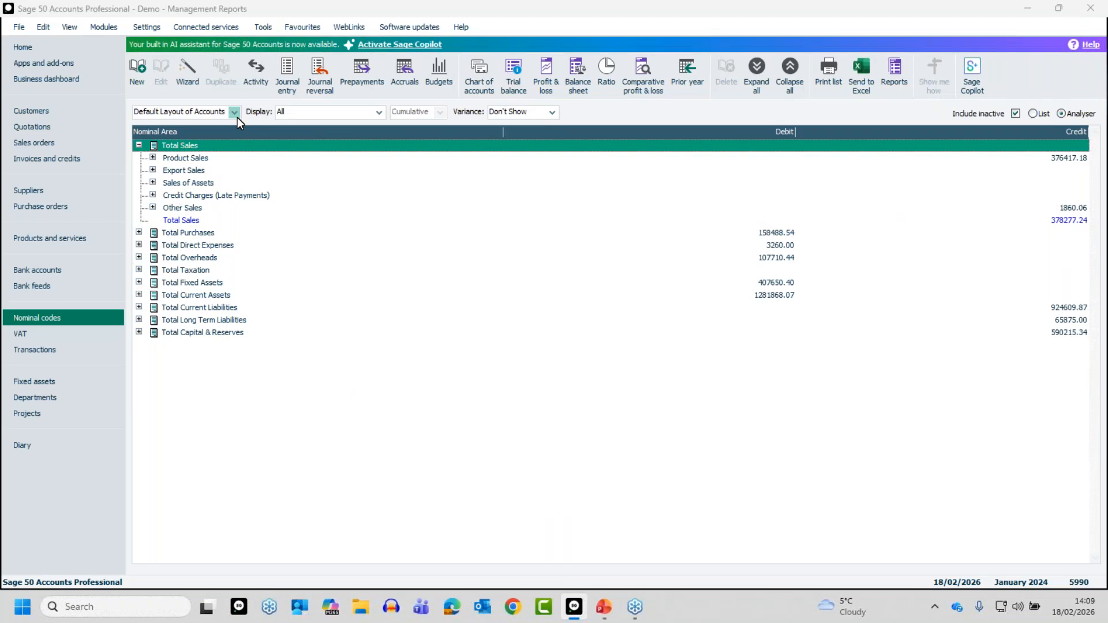
pyautogui.click(154, 158)
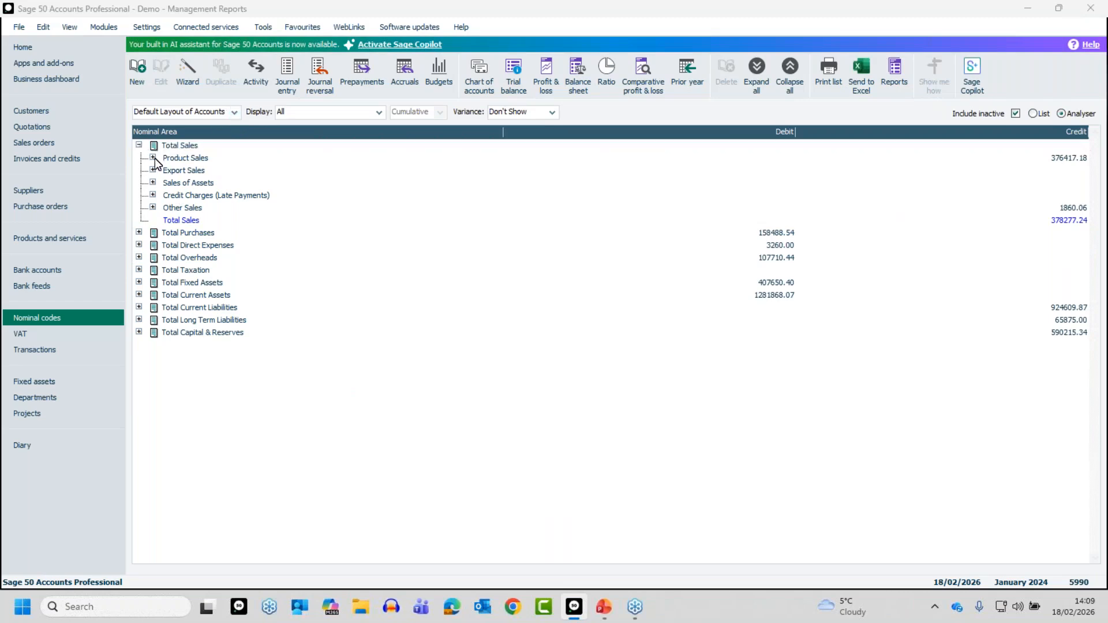
pyautogui.click(236, 113)
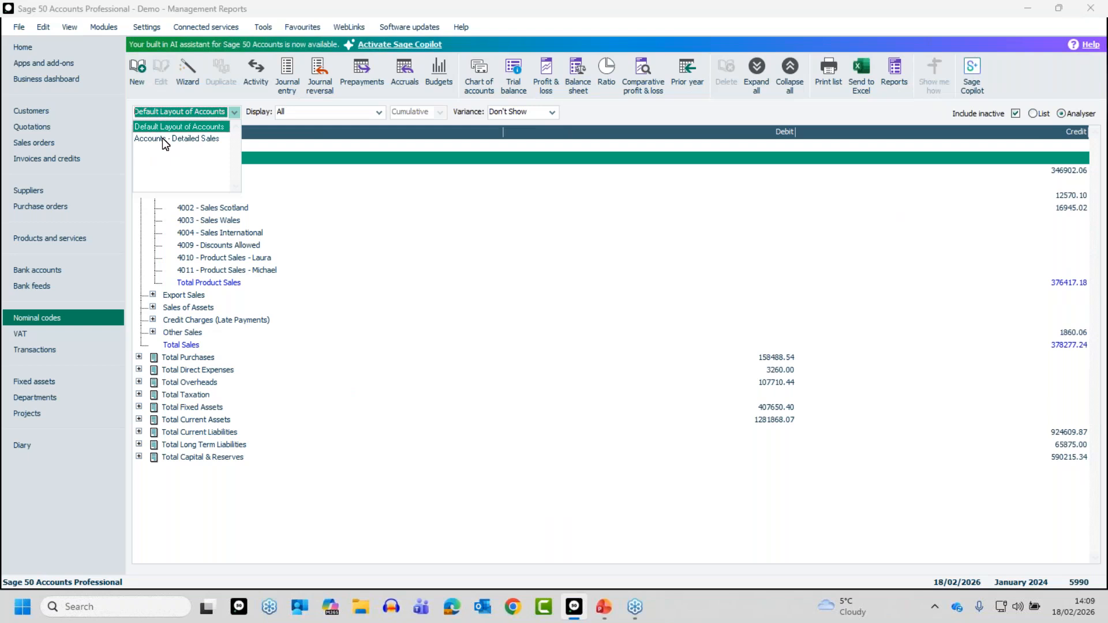
pyautogui.click(432, 216)
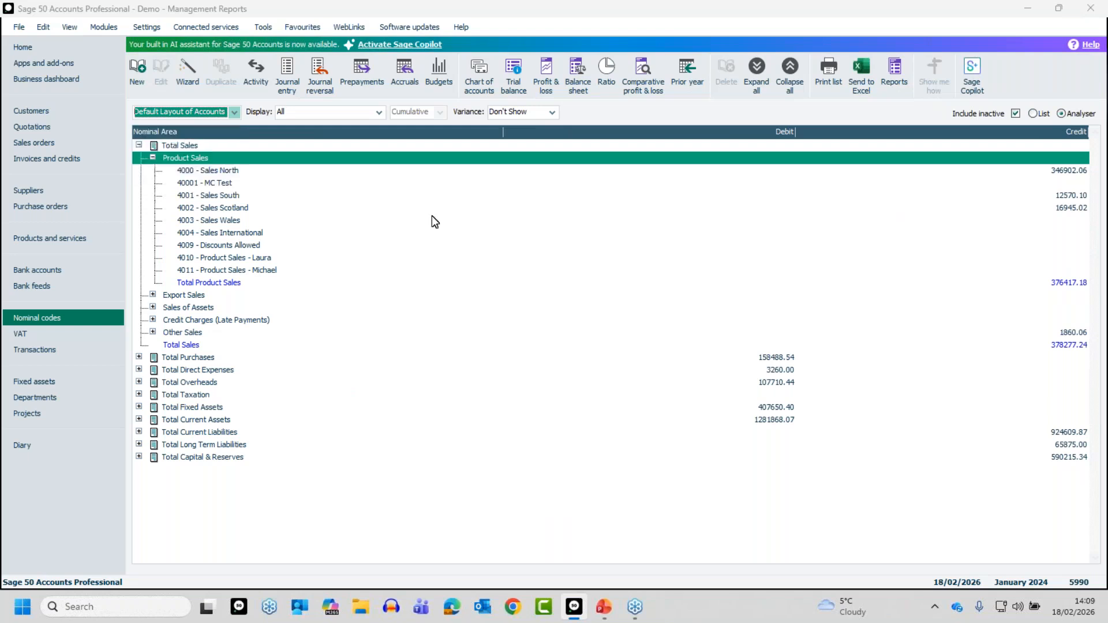
pyautogui.click(1036, 115)
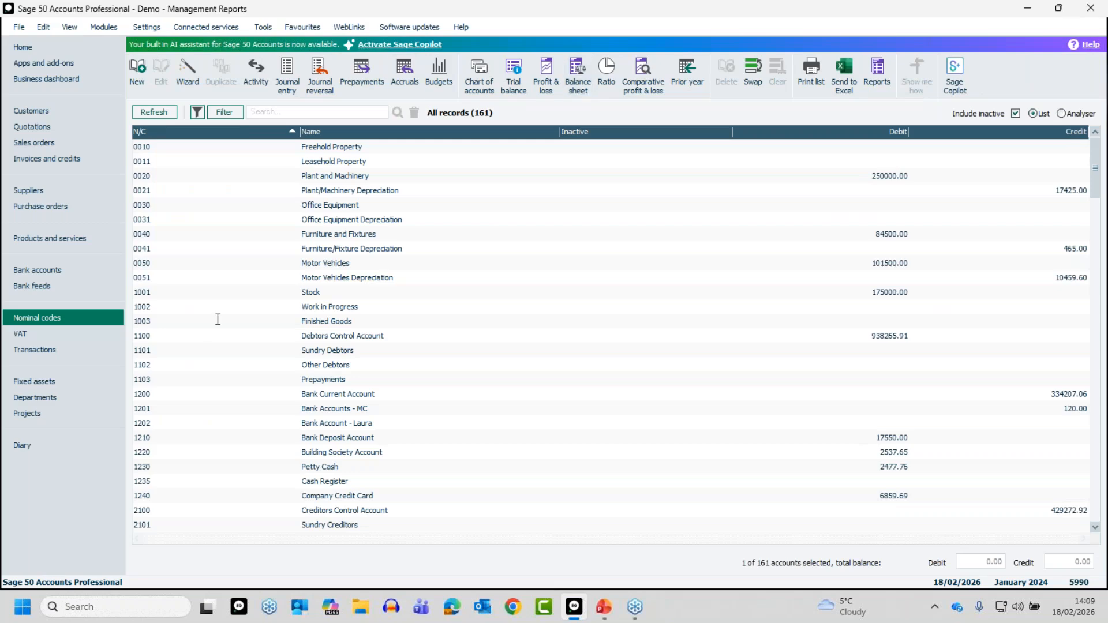
# - Add a new chart of accounts named MC and save it without entering any categories or nominal code ranges
pyautogui.click(480, 75)
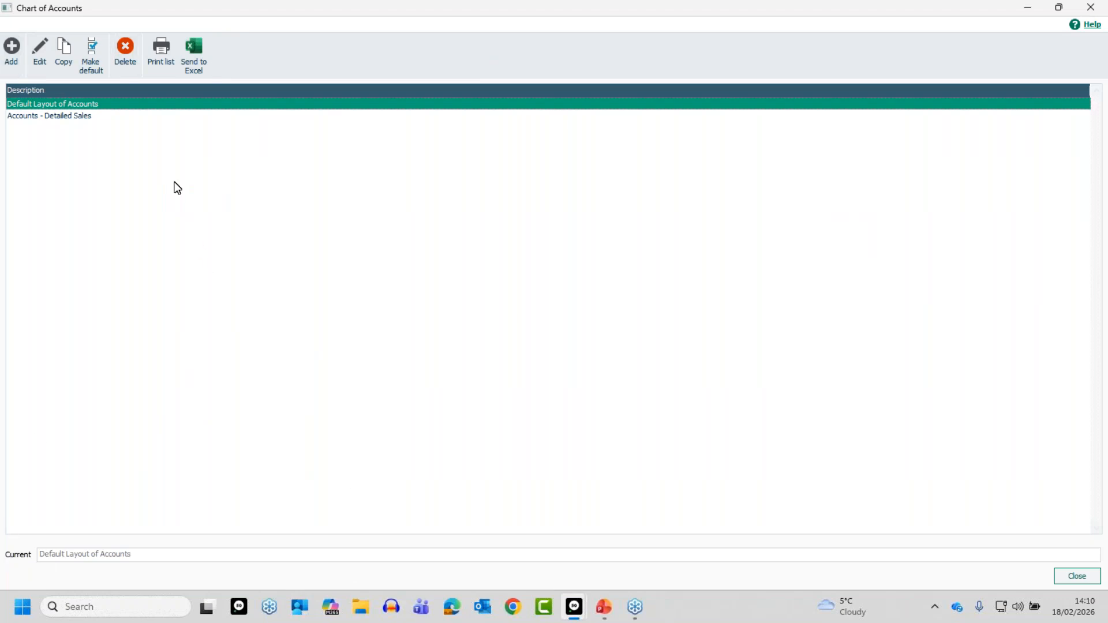
pyautogui.click(12, 49)
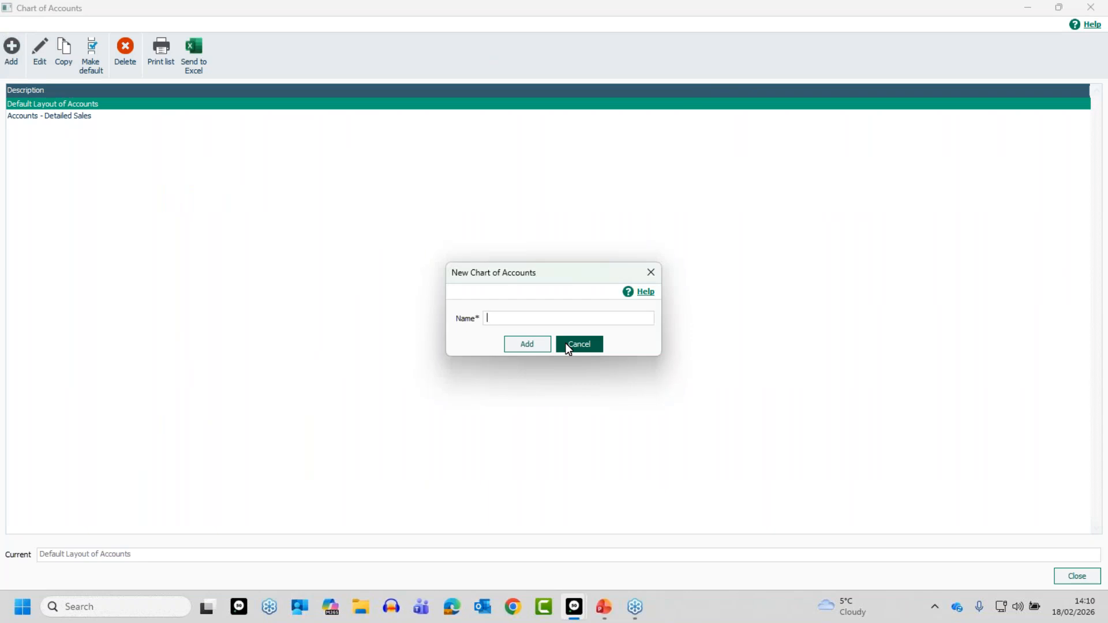
pyautogui.write('MC')
pyautogui.click(532, 344)
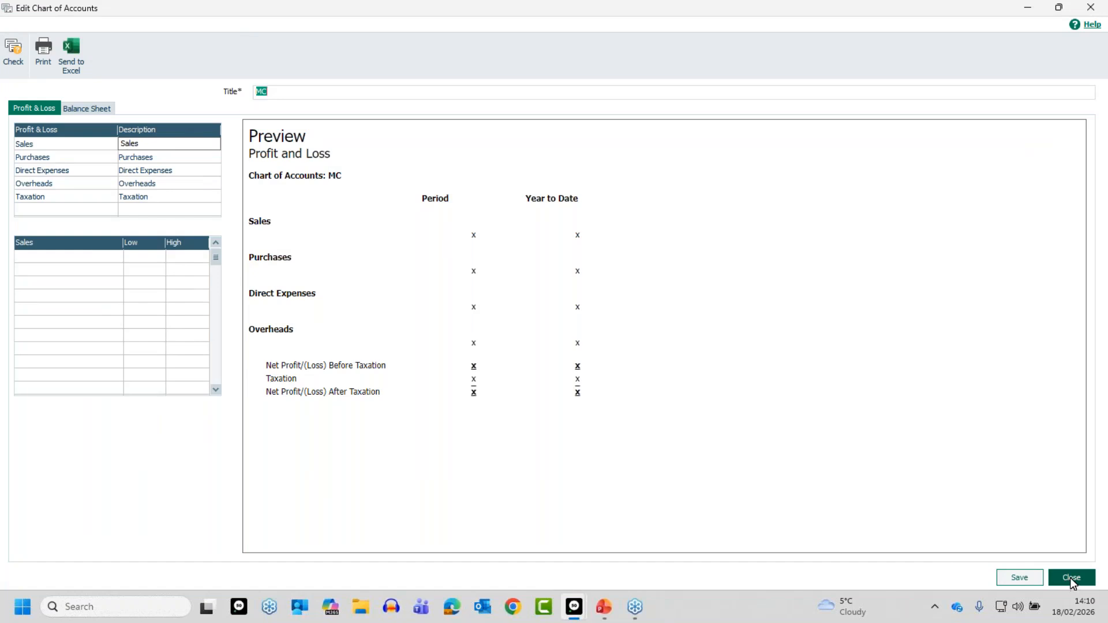
pyautogui.click(1033, 577)
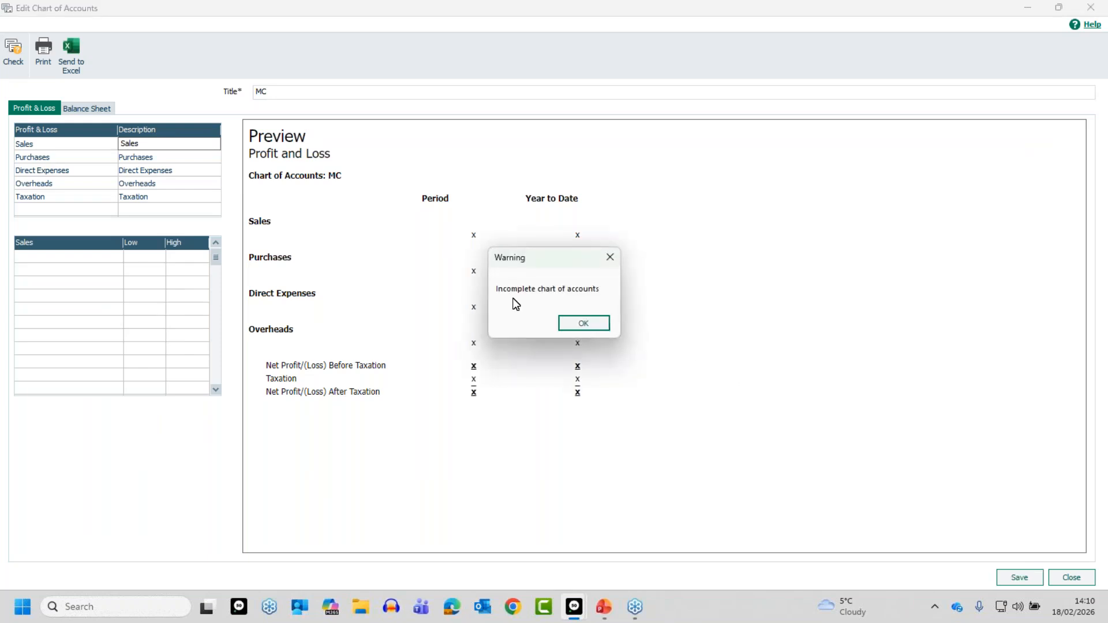
pyautogui.click(583, 323)
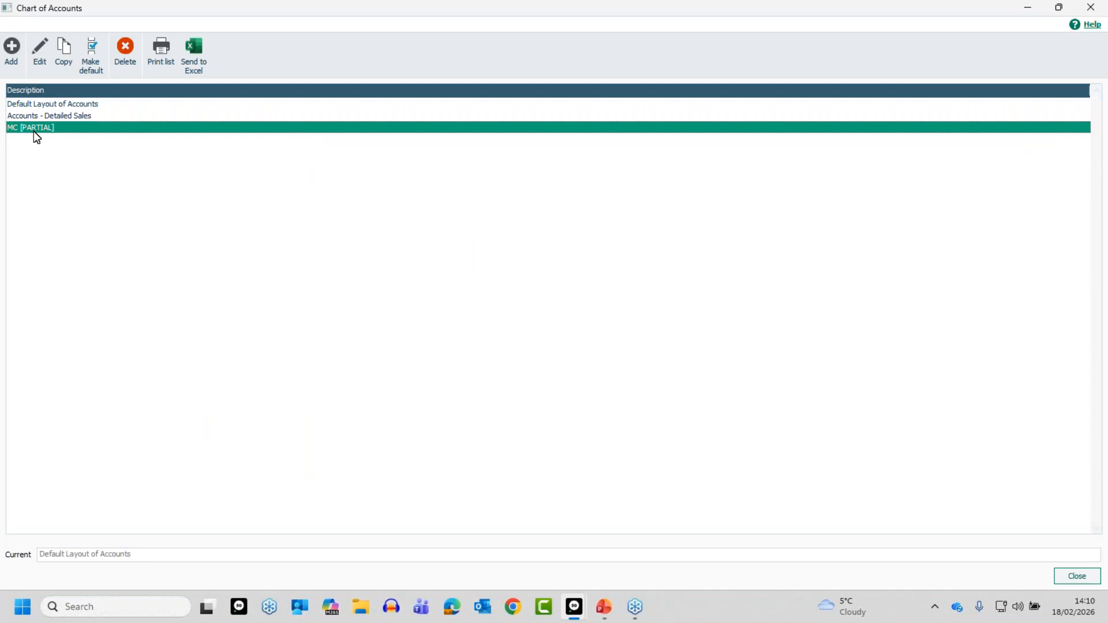
# - Review the Profit & Loss categories and nominal code ranges of the Default Layout of Accounts and close it without changes
pyautogui.click(39, 101)
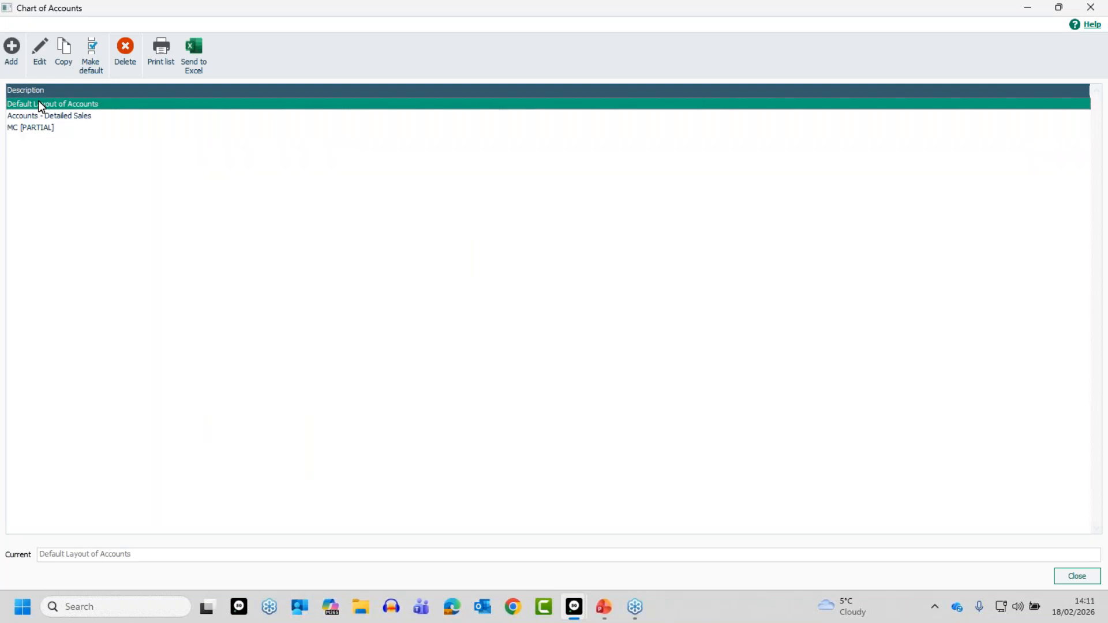
pyautogui.click(41, 63)
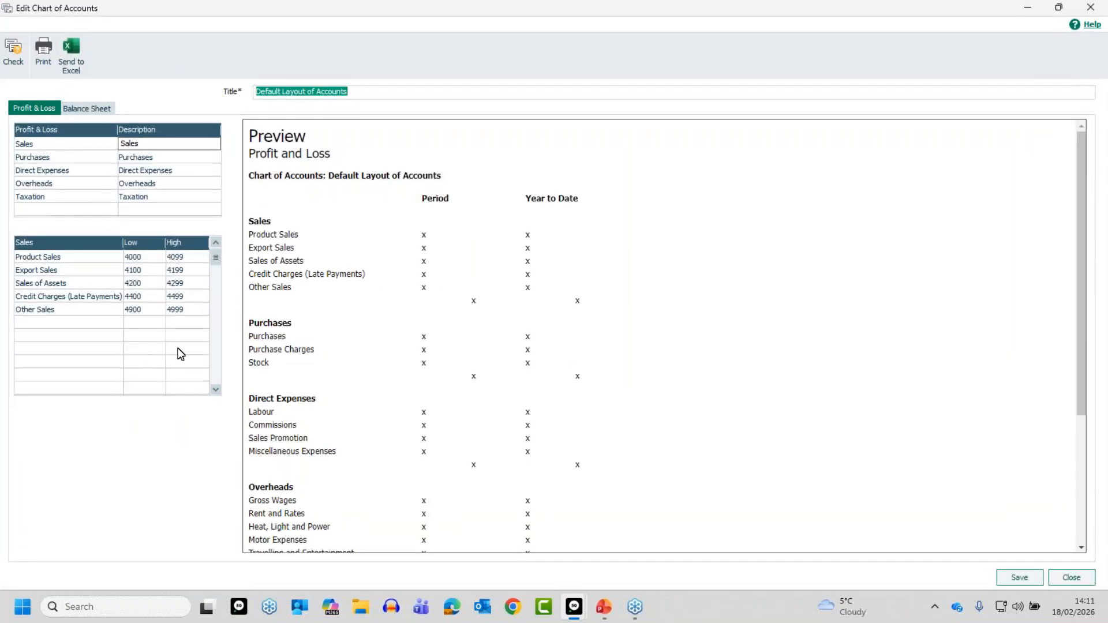
pyautogui.click(1072, 576)
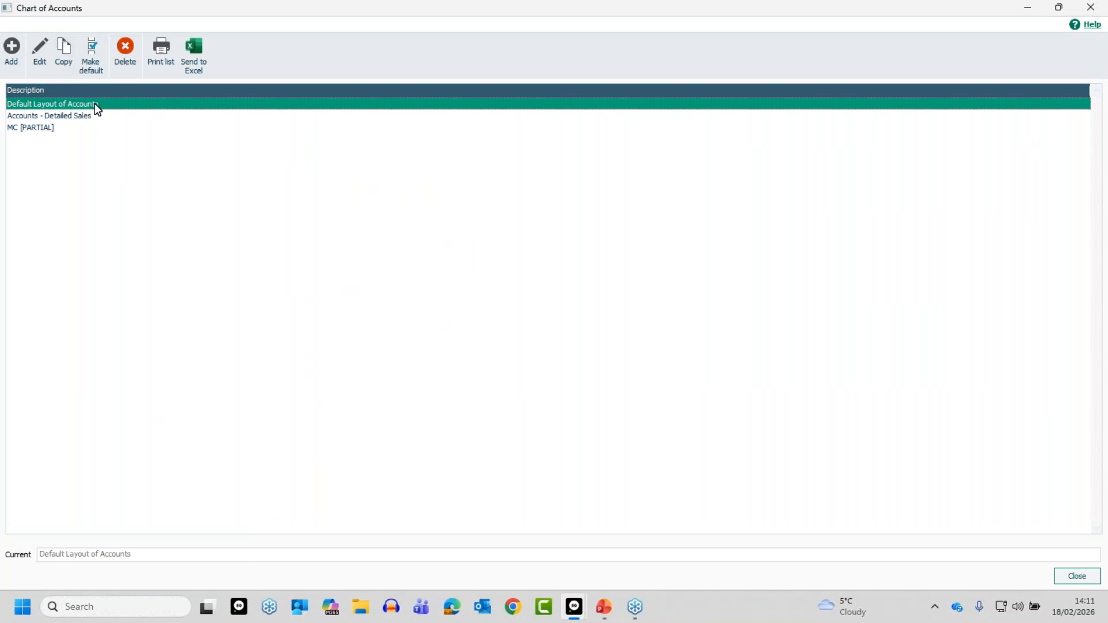
# - Copy the Default Layout of Accounts, make the copy the default chart of accounts, and return to the nominal codes
pyautogui.click(64, 49)
pyautogui.click(91, 141)
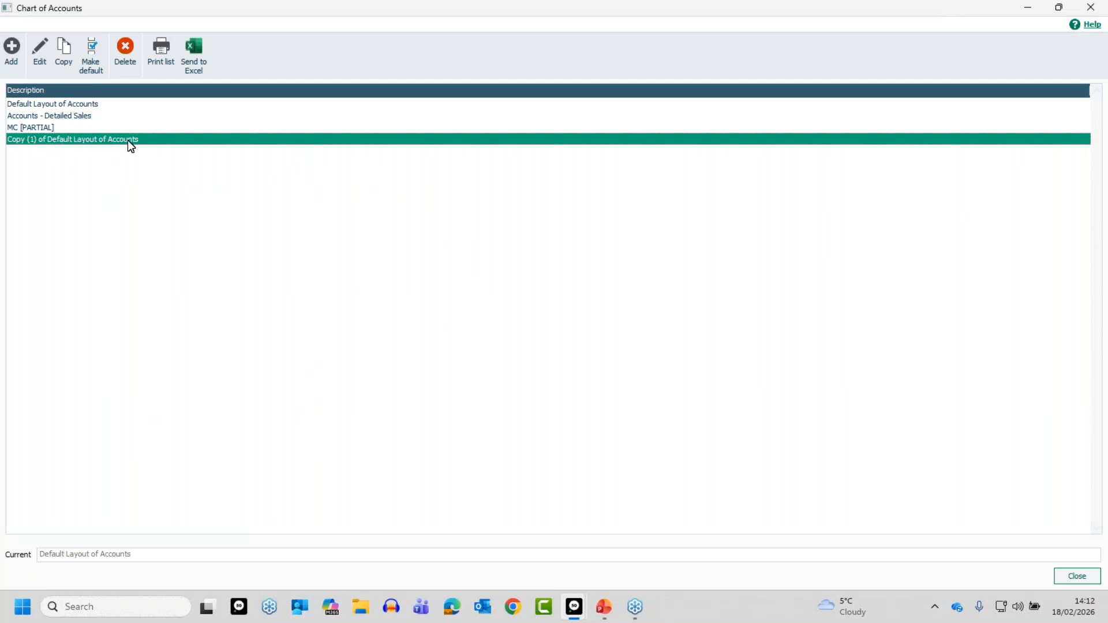
pyautogui.click(95, 51)
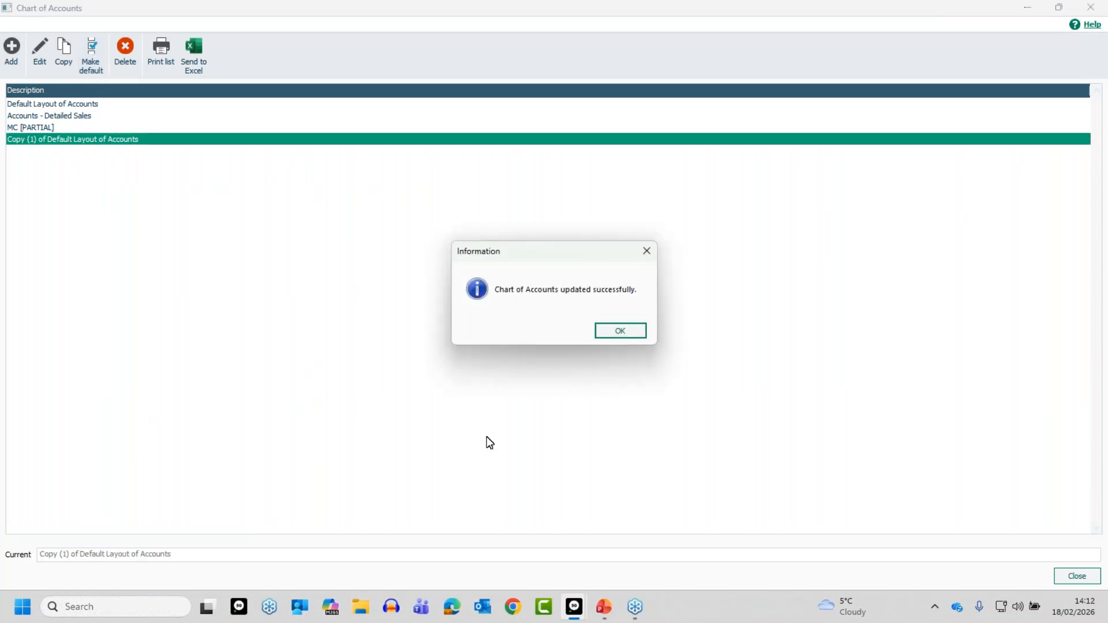
pyautogui.click(620, 331)
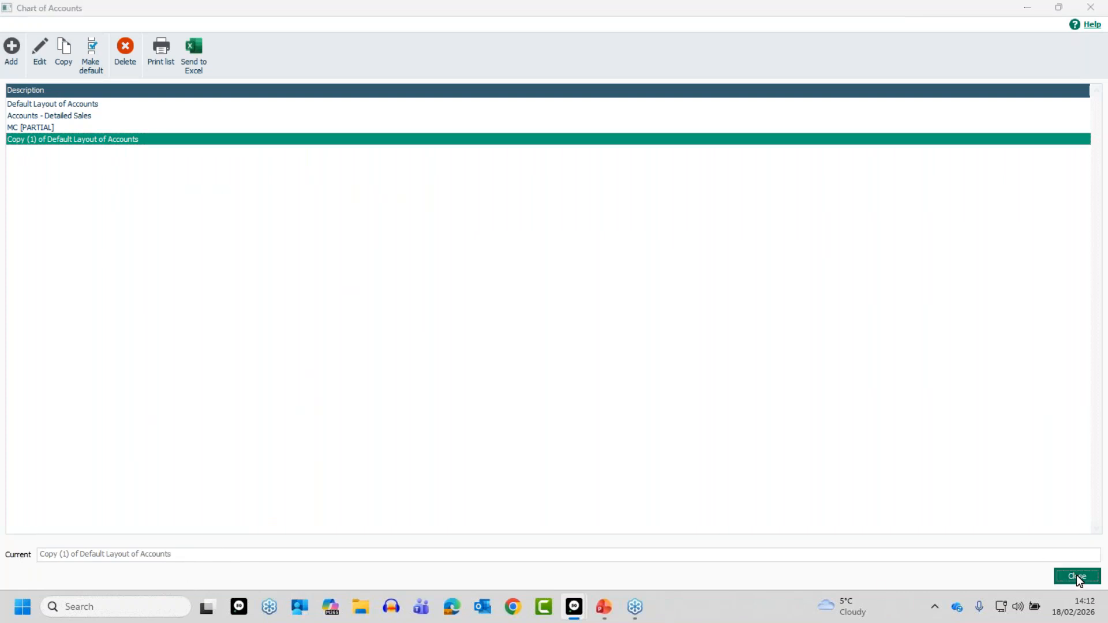
pyautogui.click(1077, 576)
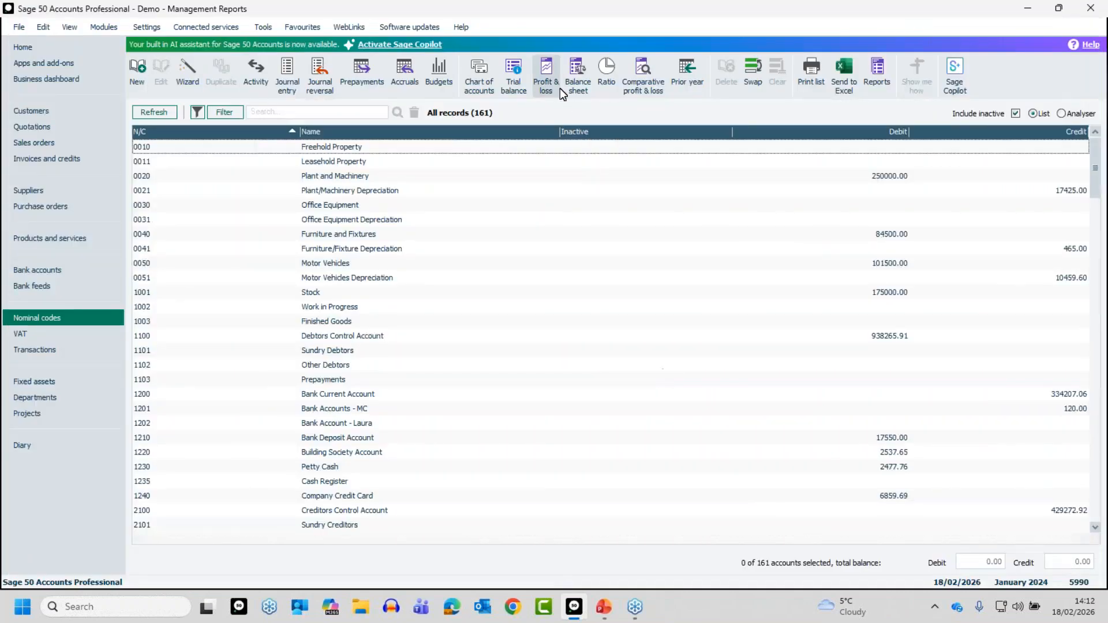
# - Check which charts of accounts can be chosen in the Profit and Loss report criteria, and cancel without running the report
pyautogui.click(547, 74)
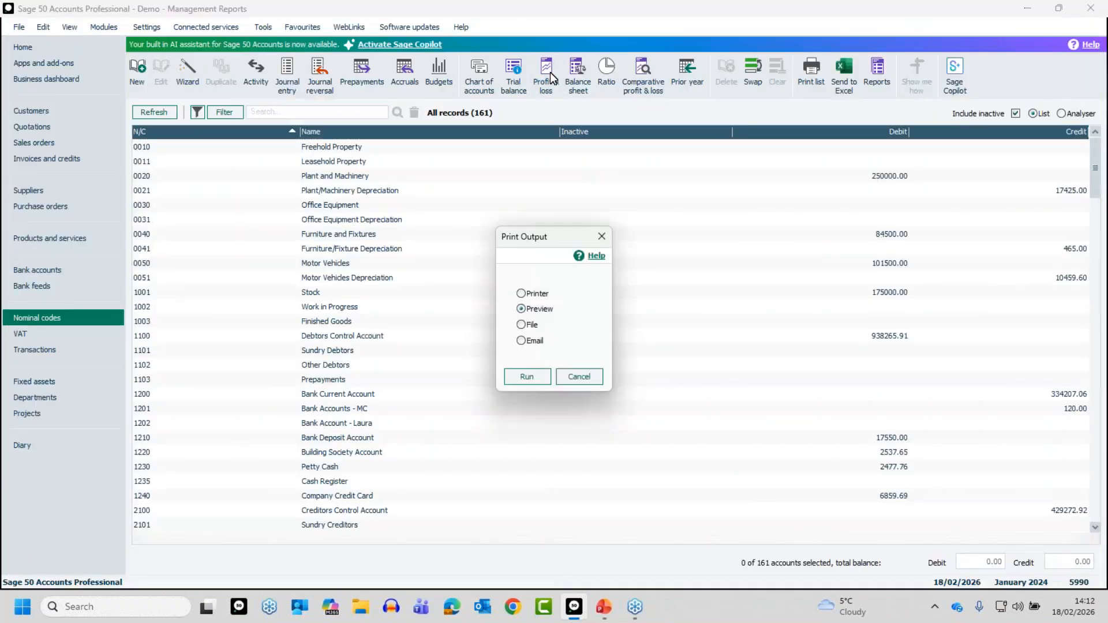
pyautogui.click(540, 376)
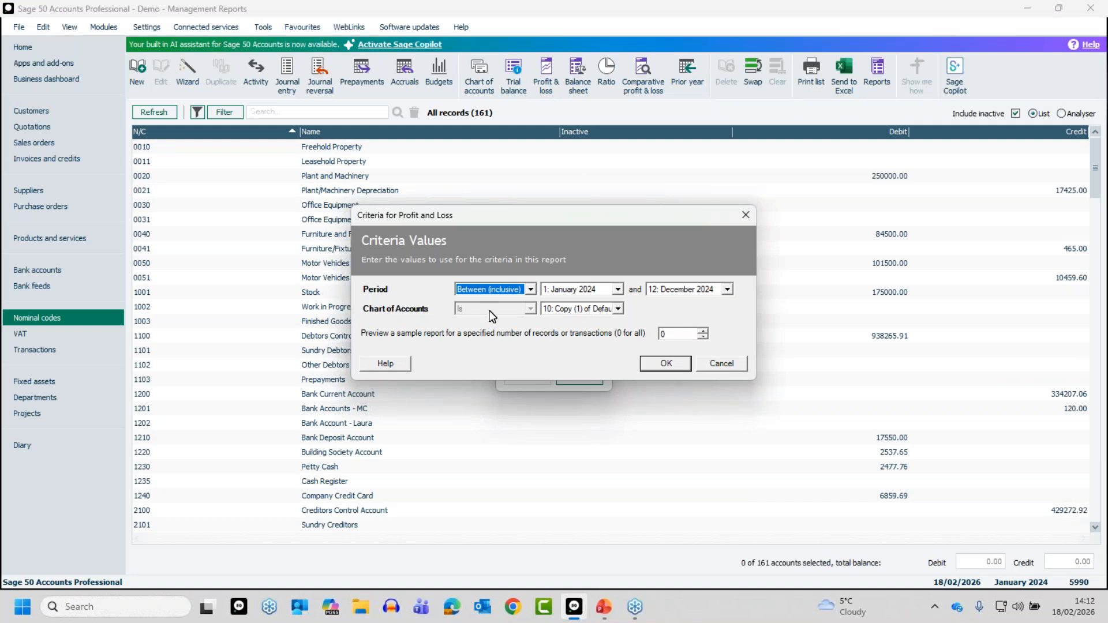
pyautogui.click(618, 313)
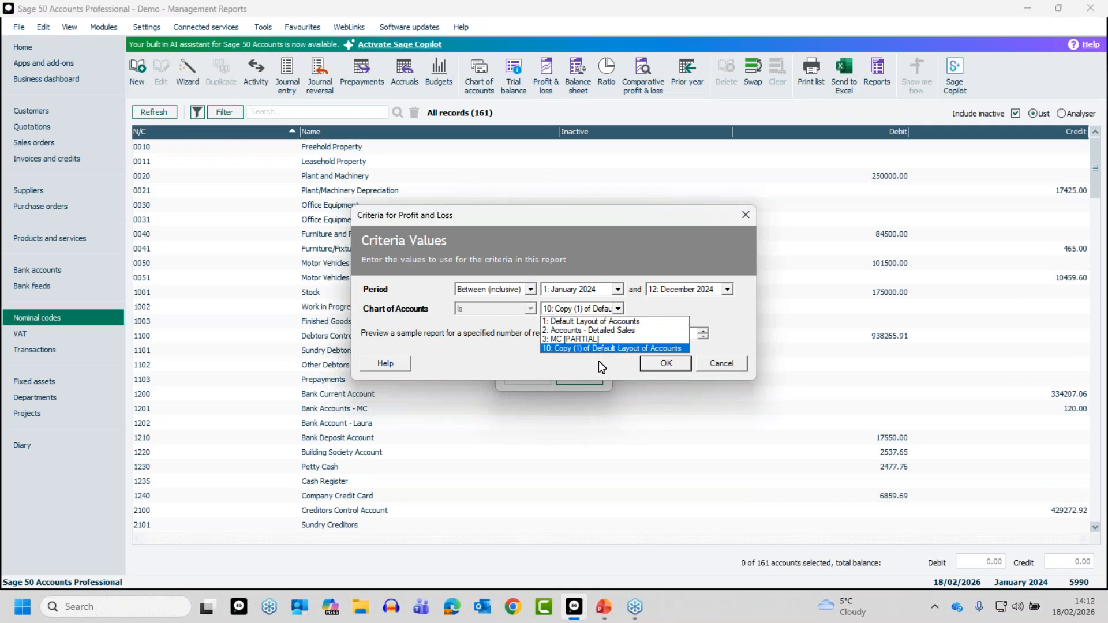
pyautogui.click(559, 372)
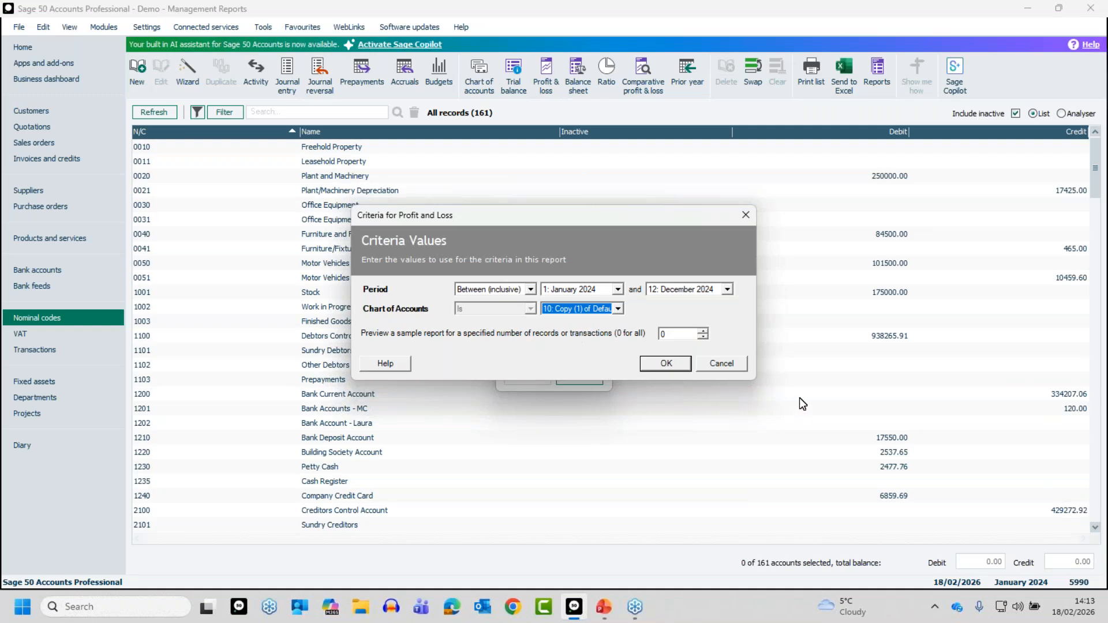
pyautogui.click(722, 365)
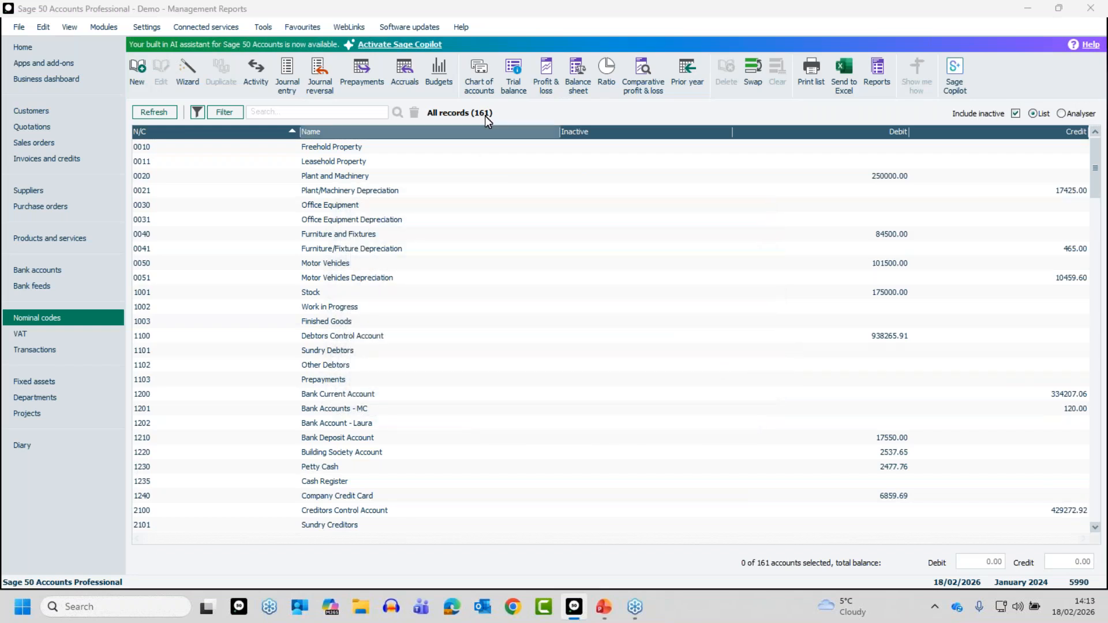
# - Delete the partial MC chart of accounts and confirm the deletion
pyautogui.click(487, 78)
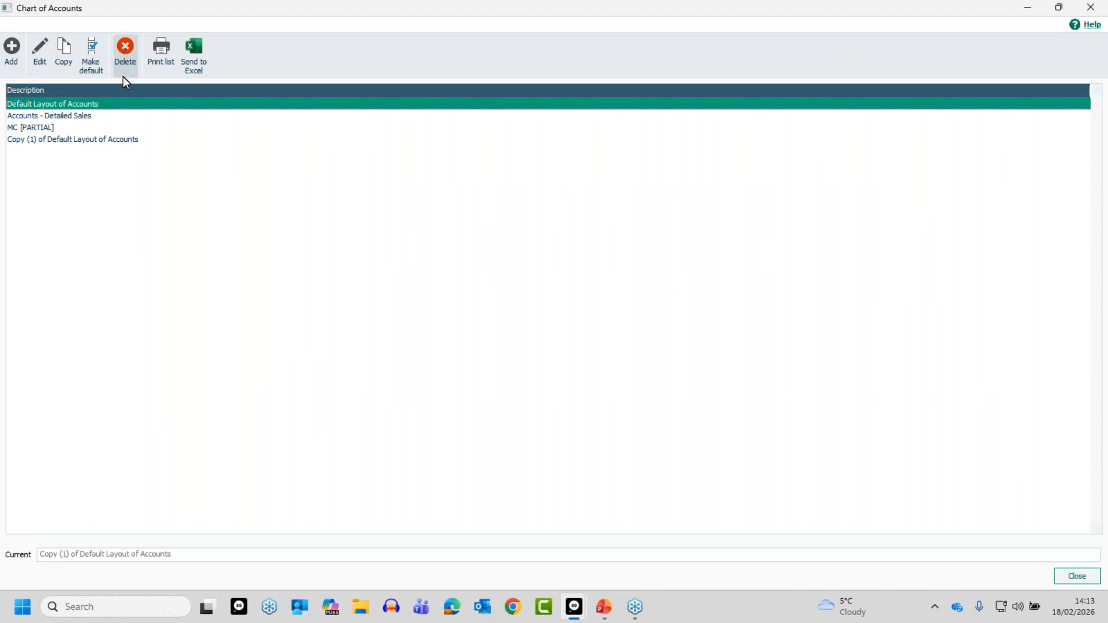
pyautogui.click(29, 127)
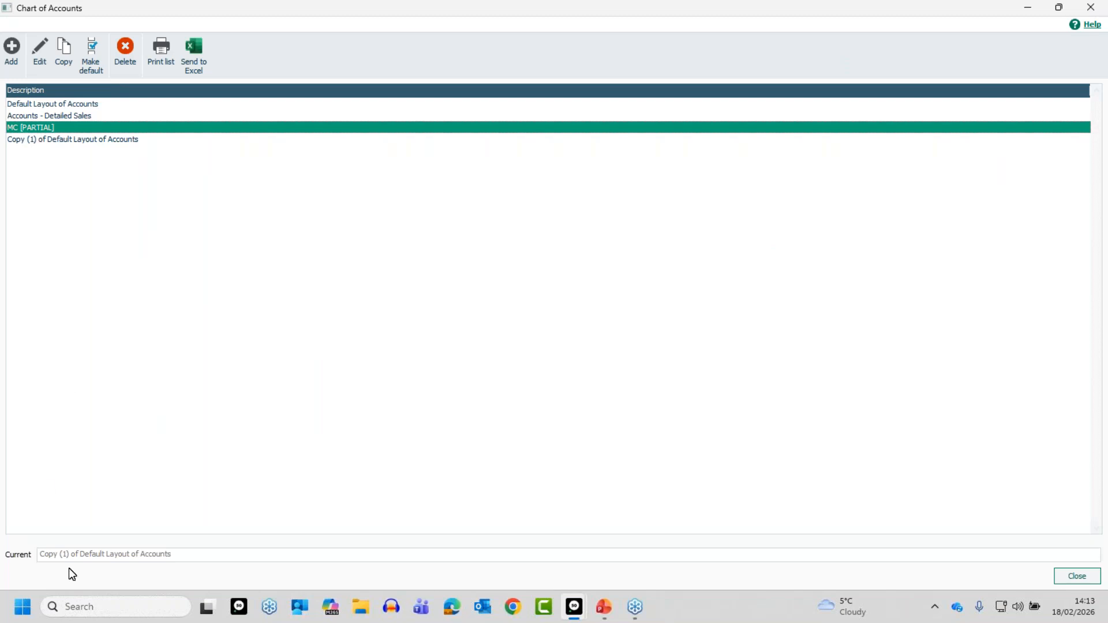
pyautogui.click(125, 53)
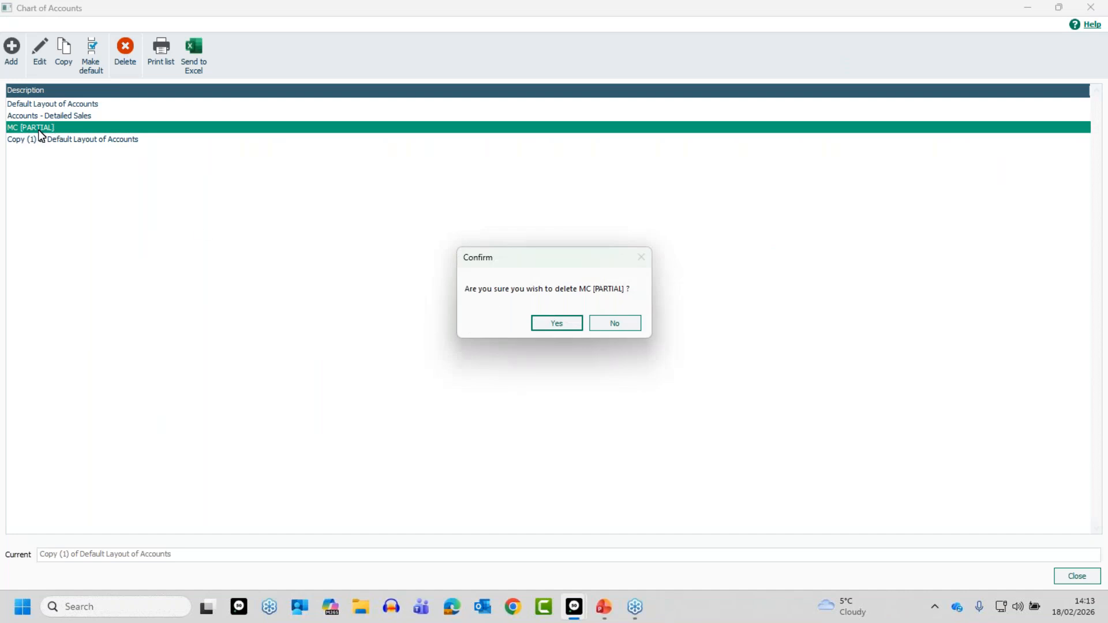
pyautogui.click(558, 324)
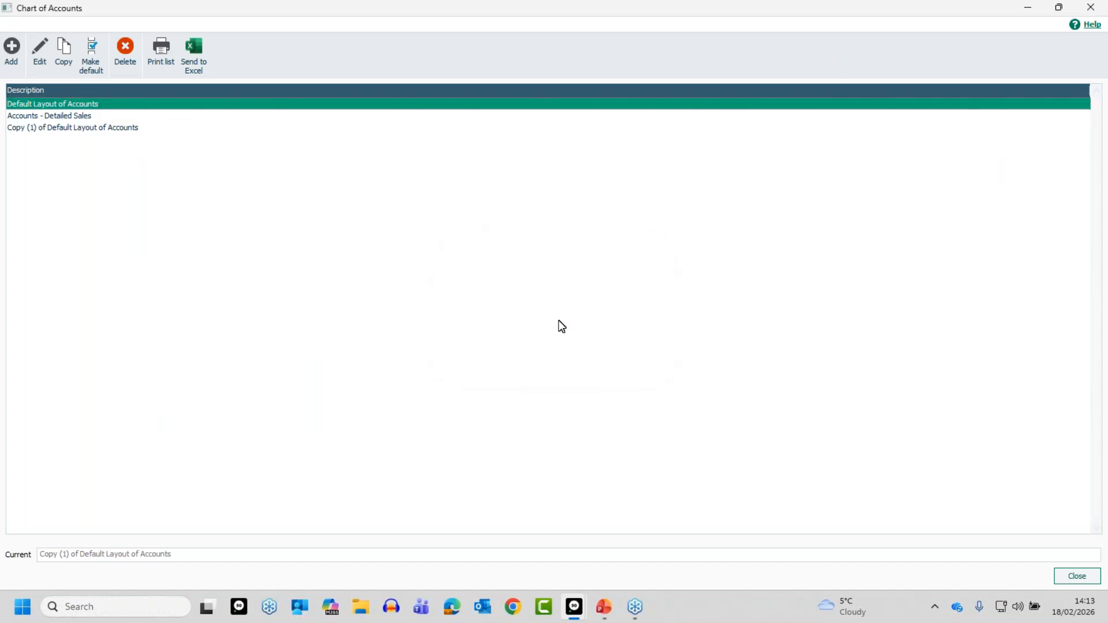
# - Try to delete Copy (1) of Default Layout of Accounts while it is the default chart of accounts
pyautogui.click(79, 128)
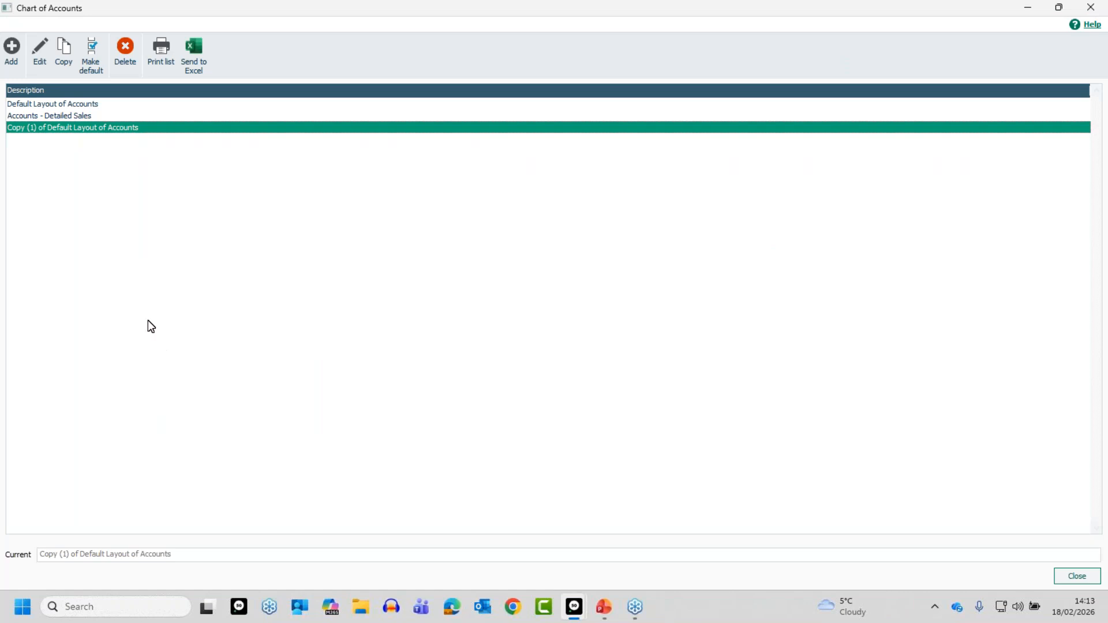
pyautogui.click(126, 49)
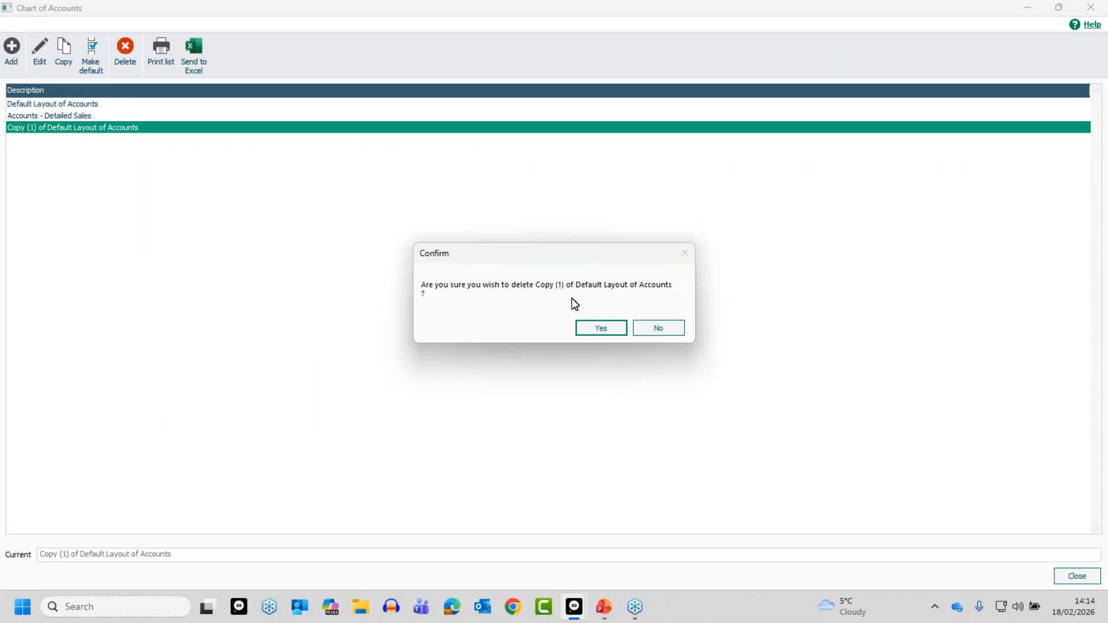
pyautogui.click(599, 327)
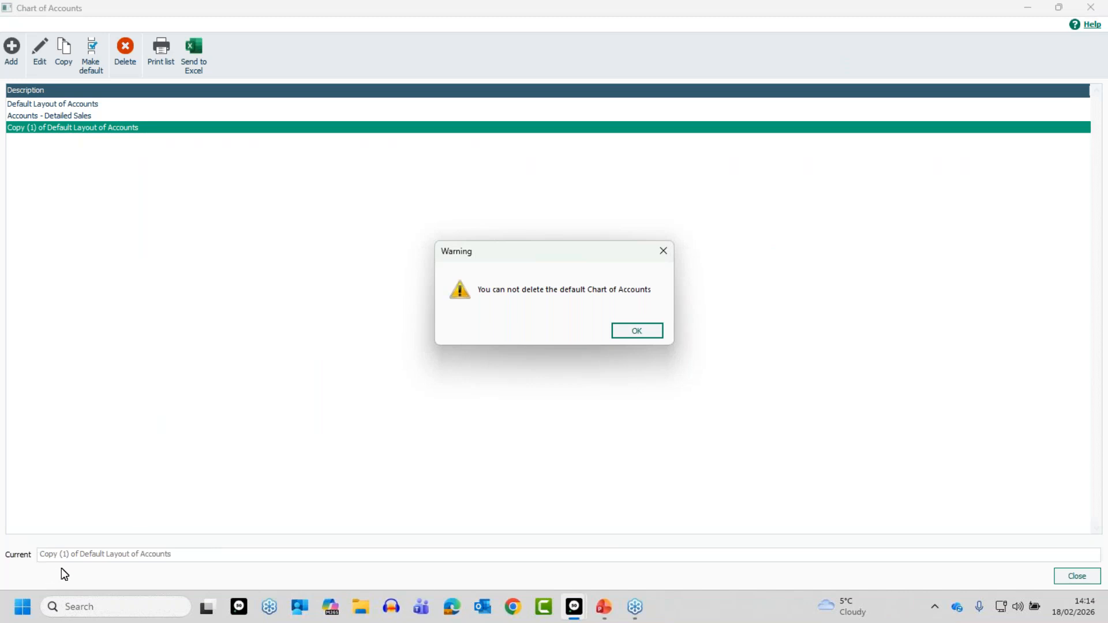
pyautogui.click(631, 335)
# - Make Default Layout of Accounts the default chart of accounts, and delete Copy (1) of Default Layout of Accounts
pyautogui.click(61, 107)
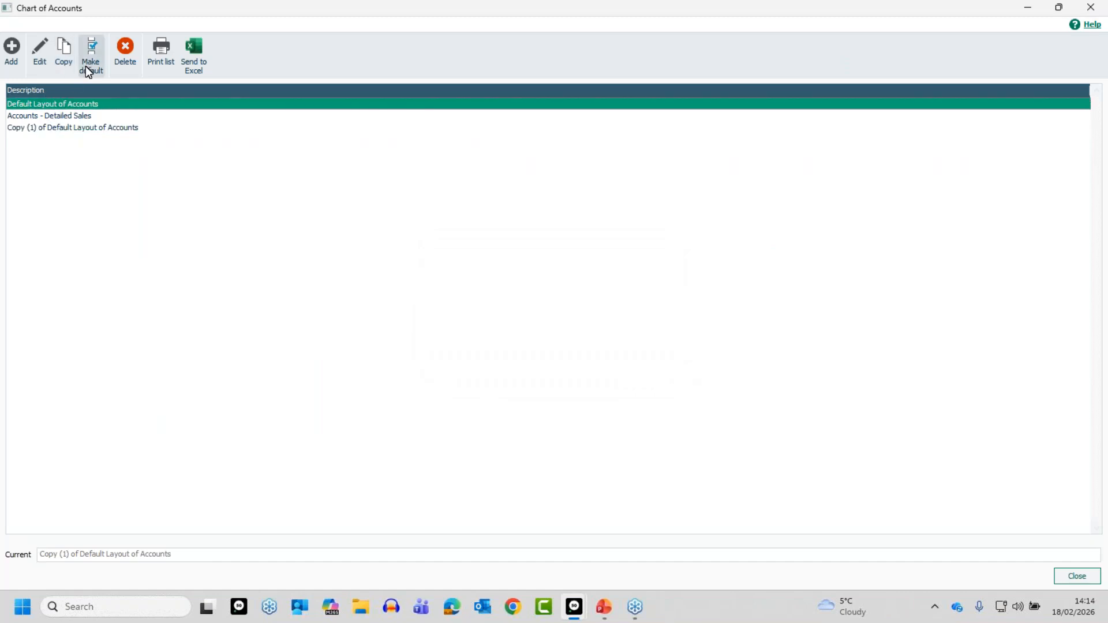
pyautogui.click(89, 51)
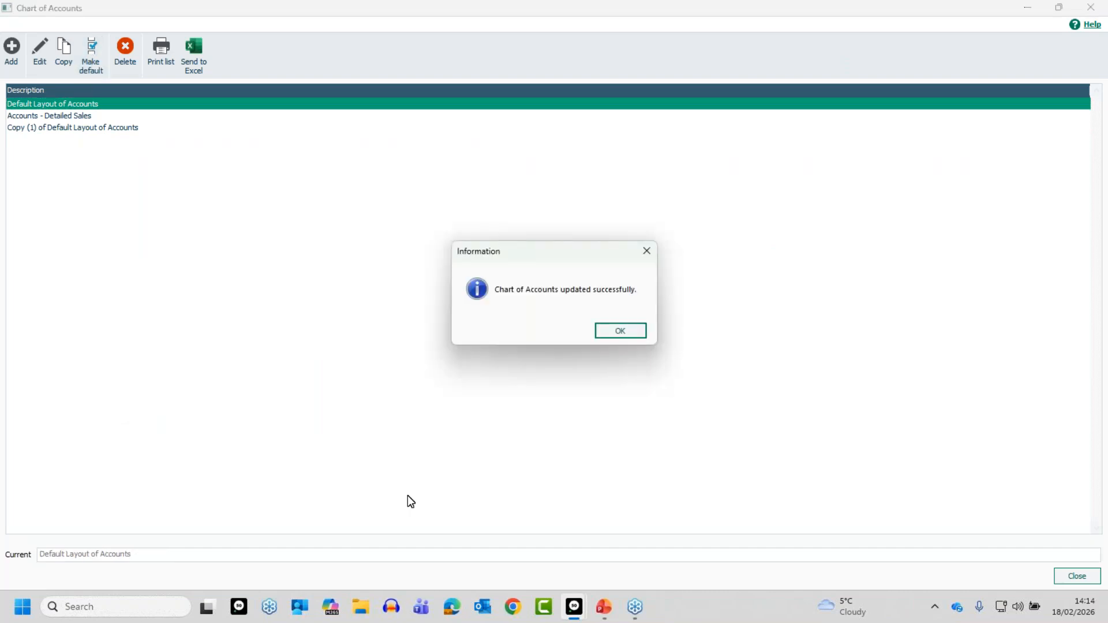
pyautogui.click(604, 336)
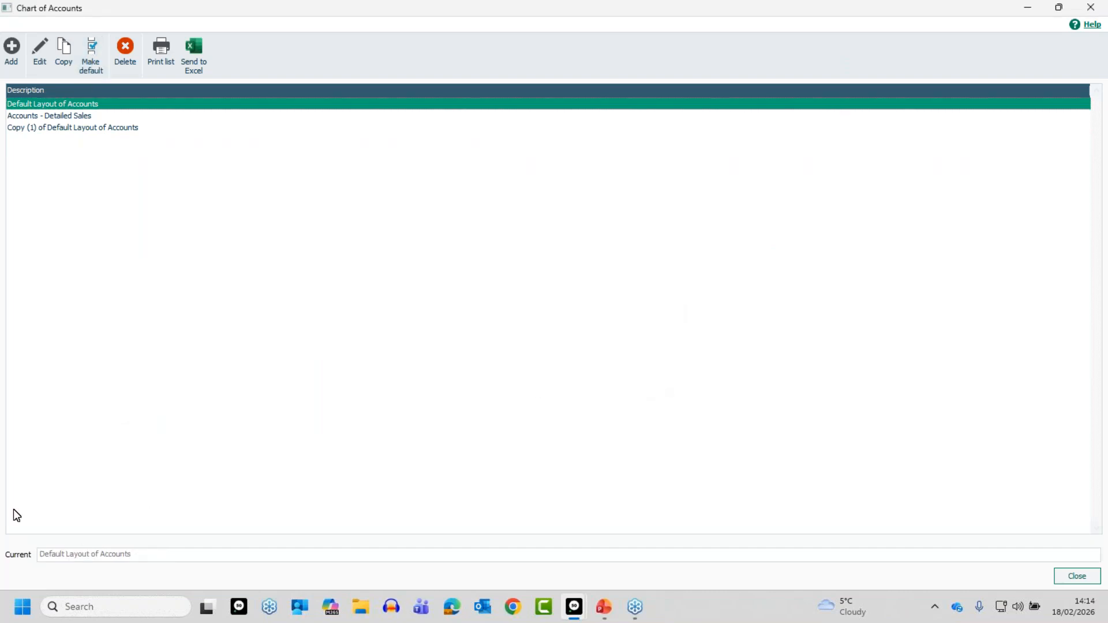
pyautogui.click(60, 129)
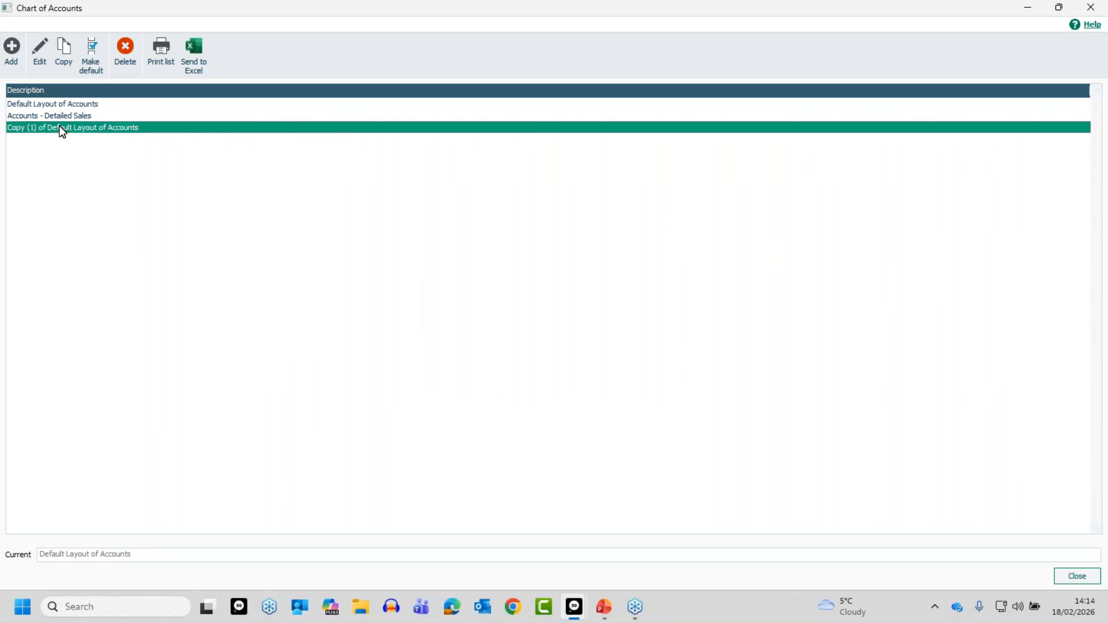
pyautogui.click(125, 49)
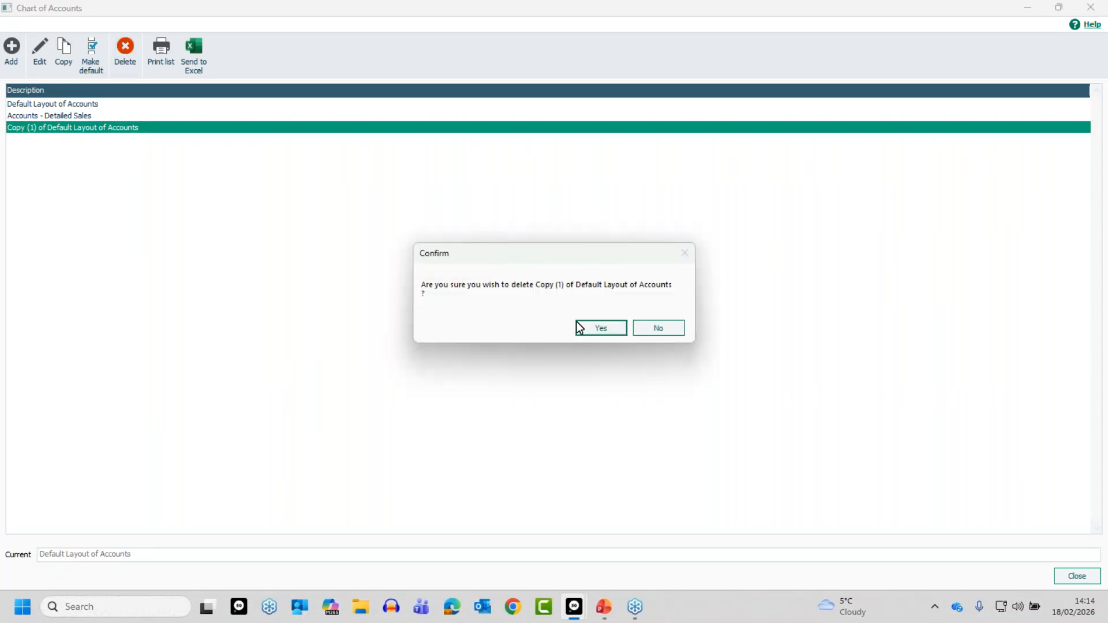
pyautogui.click(592, 327)
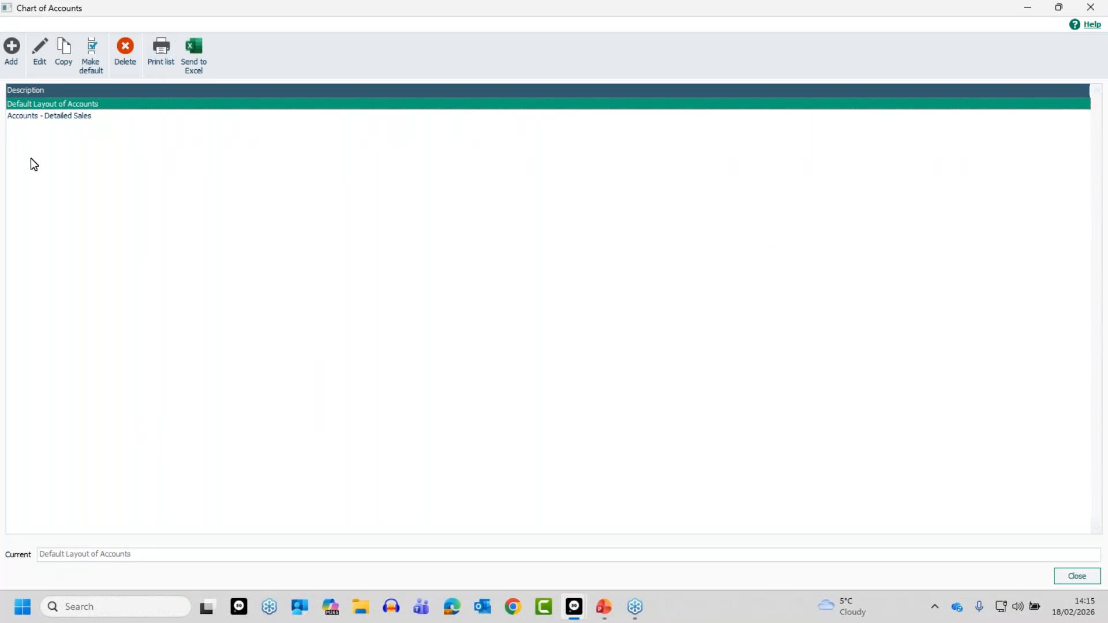
# - Export the list of charts of accounts to Excel, view it full screen, and close the workbook without saving
pyautogui.click(197, 52)
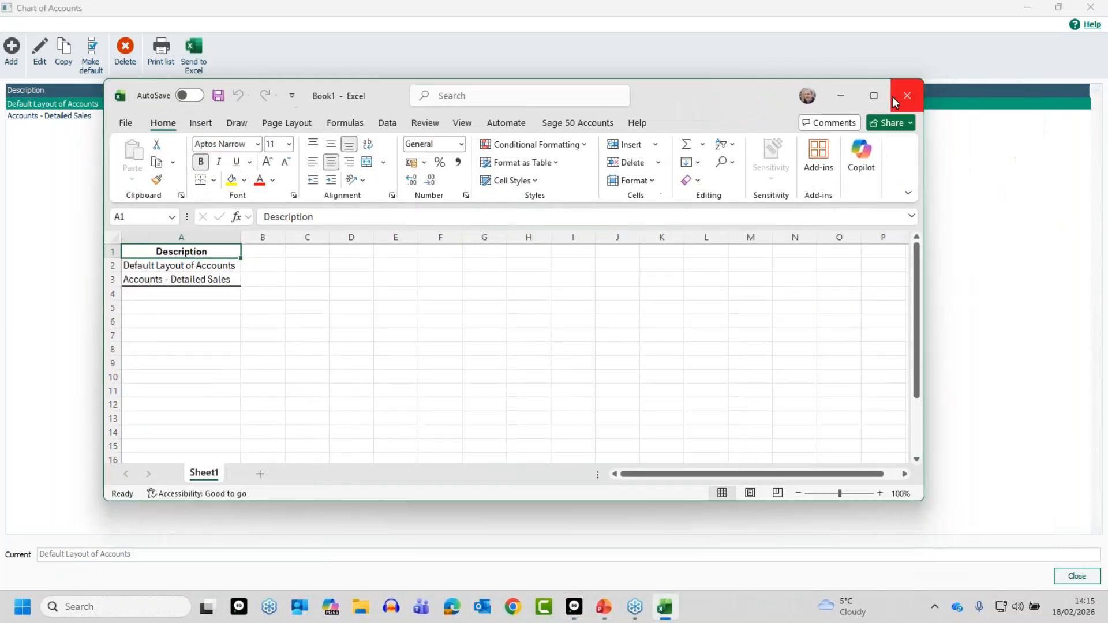
pyautogui.click(876, 97)
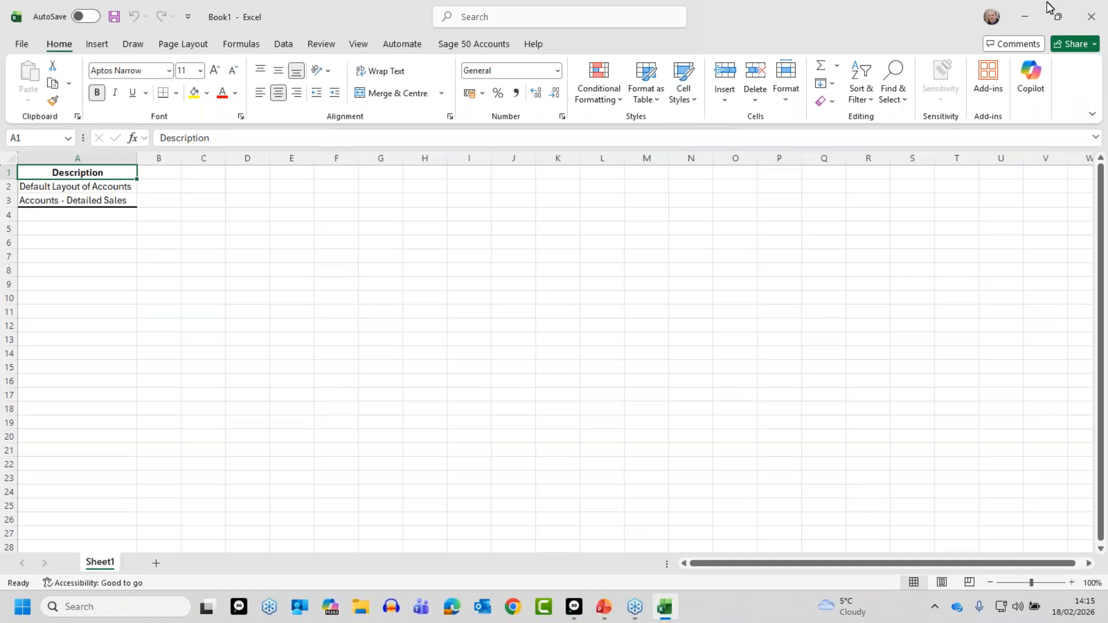
pyautogui.click(1091, 16)
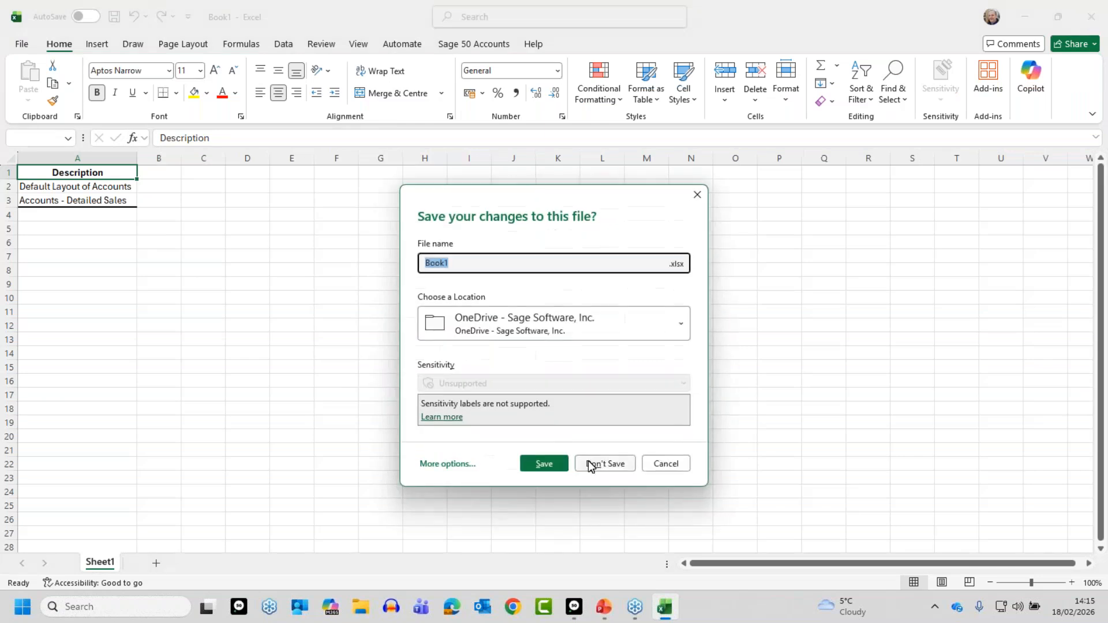
pyautogui.click(592, 465)
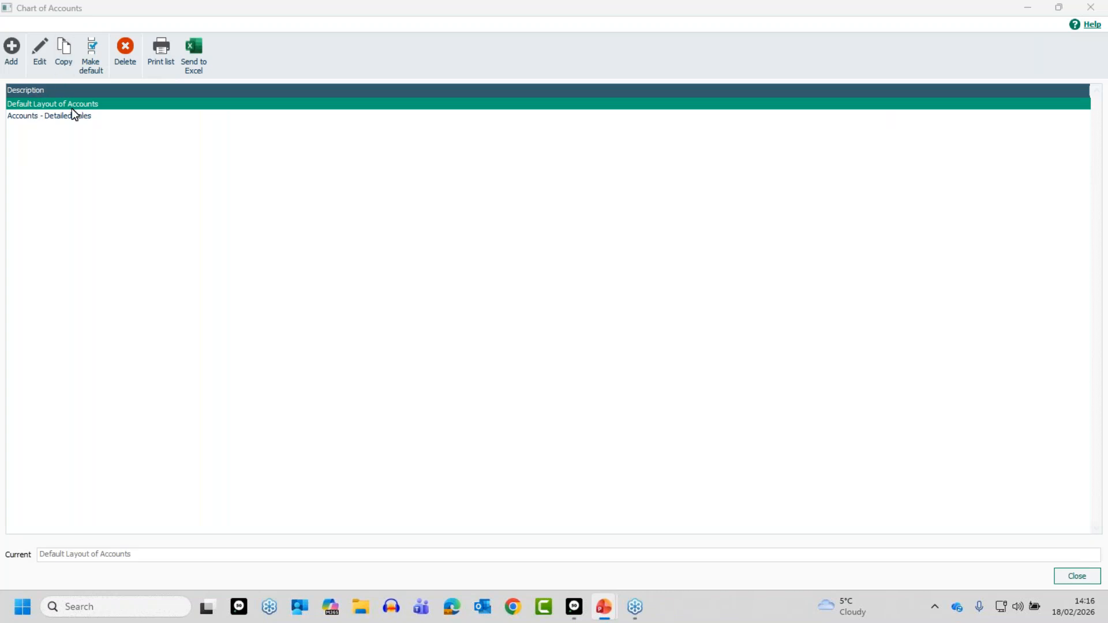
# - Open the Default Layout of Accounts for editing, review its Balance Sheet categories, and return to its Profit & Loss categories
pyautogui.click(39, 49)
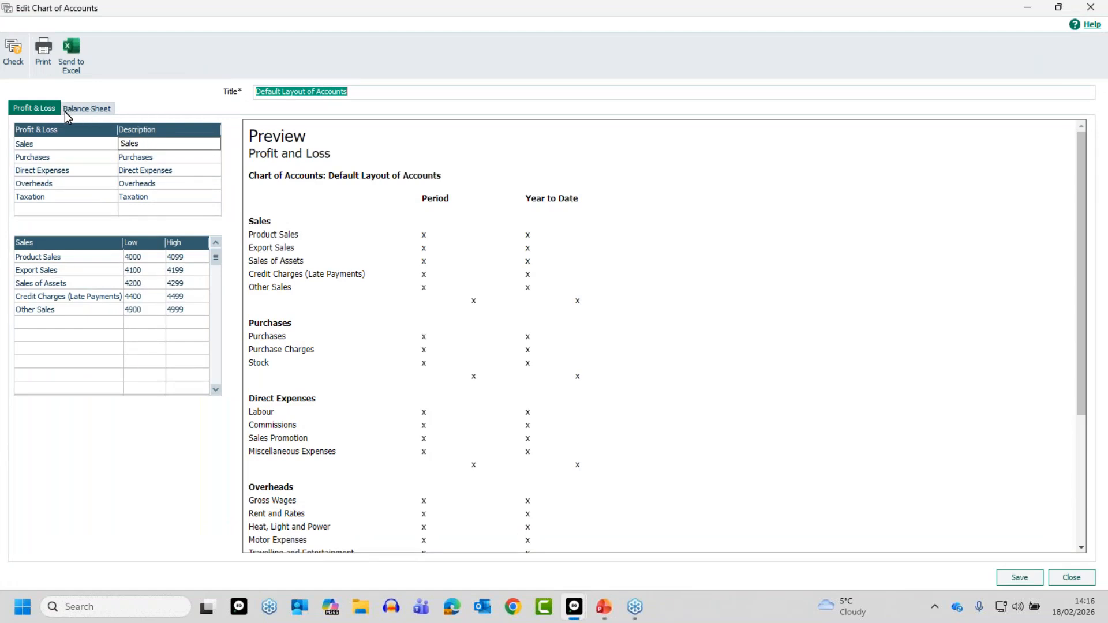
pyautogui.click(88, 109)
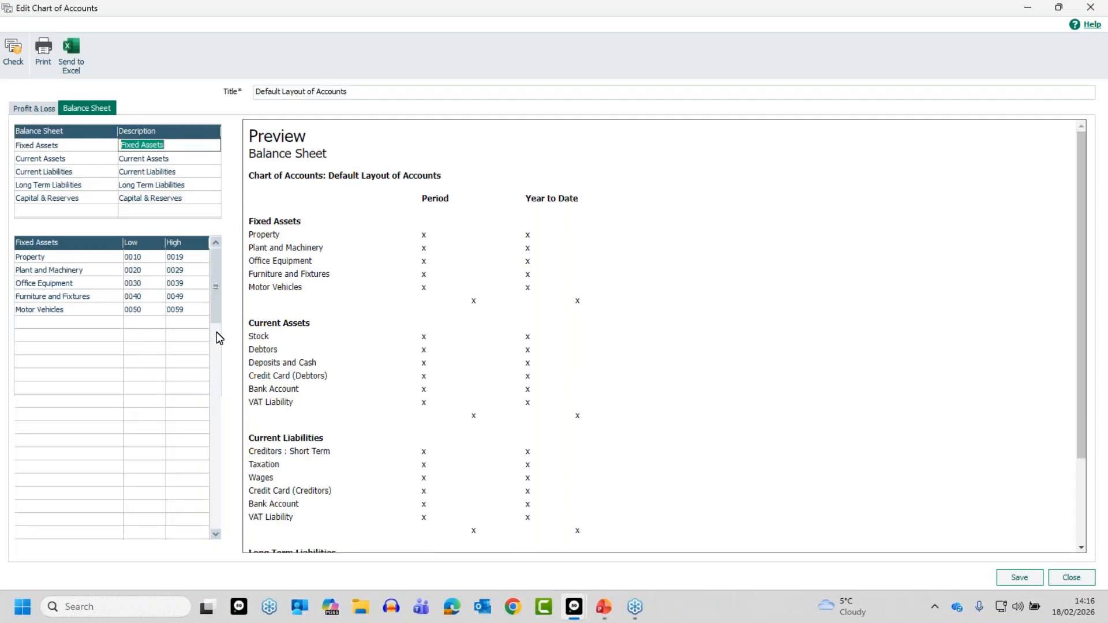
pyautogui.click(35, 109)
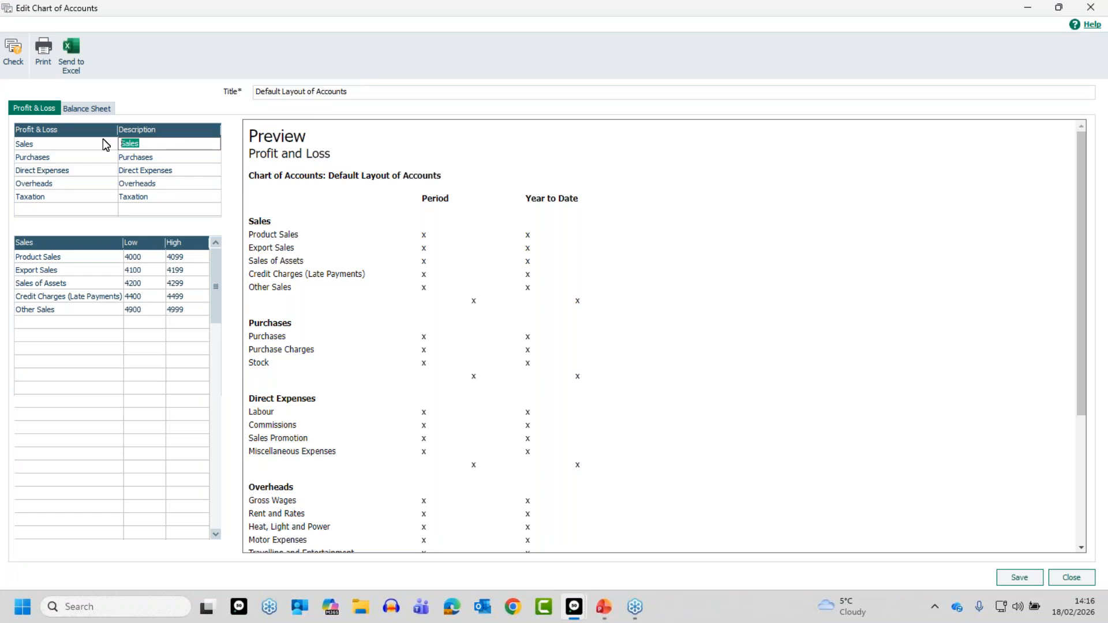
# - Change the description of the Sales category in Profit & Loss to Income, and change it back to Sales
pyautogui.write('Income')
pyautogui.press('Return')
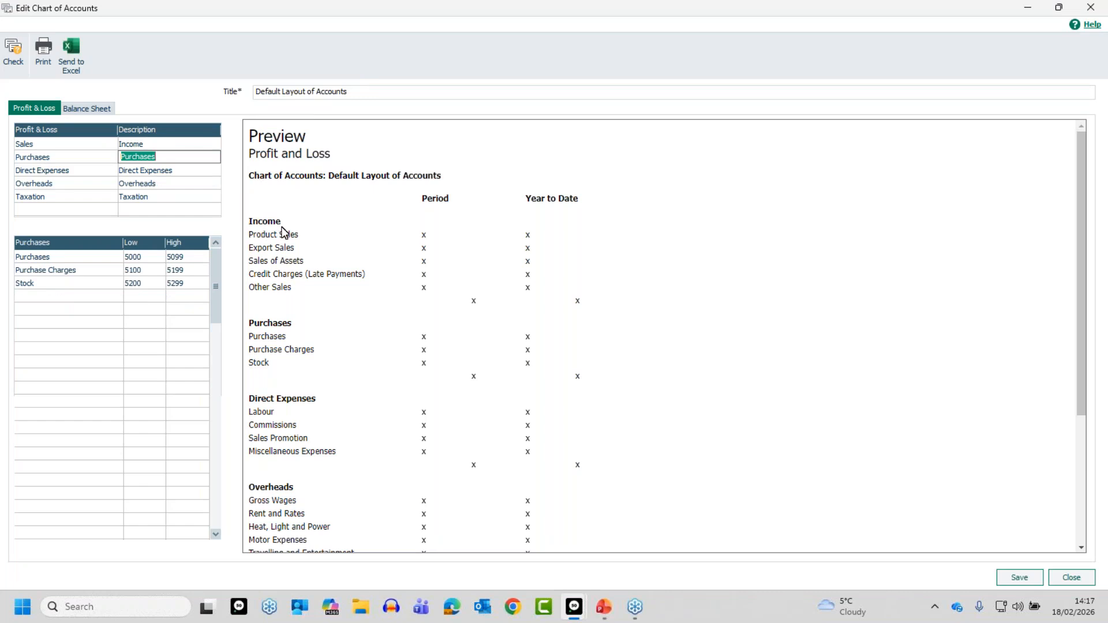
pyautogui.click(156, 143)
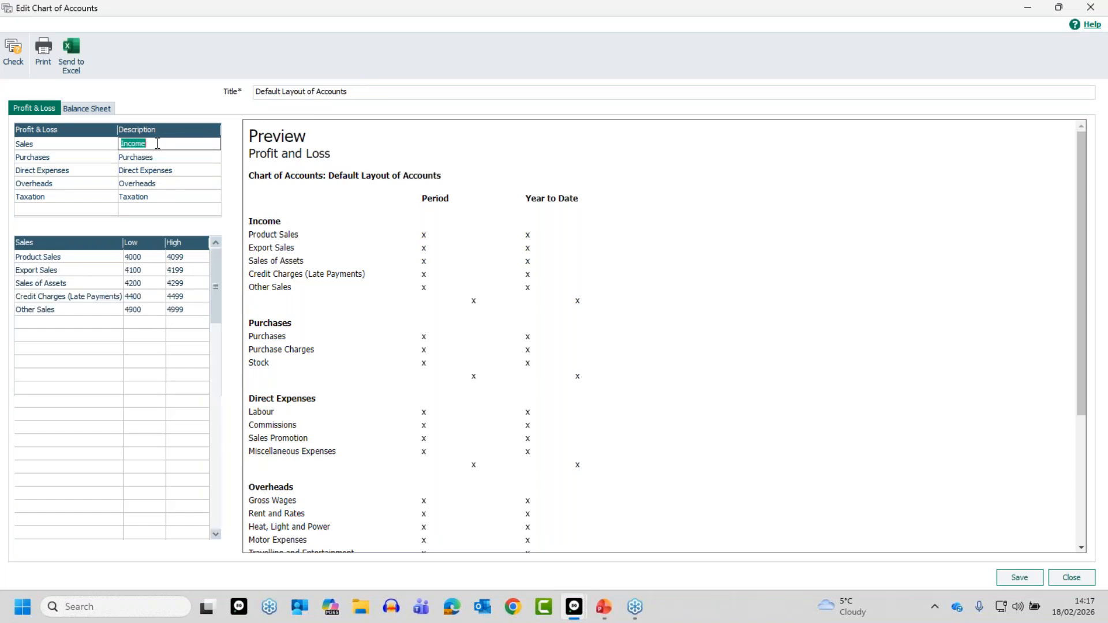
pyautogui.write('Sales')
pyautogui.press('Return')
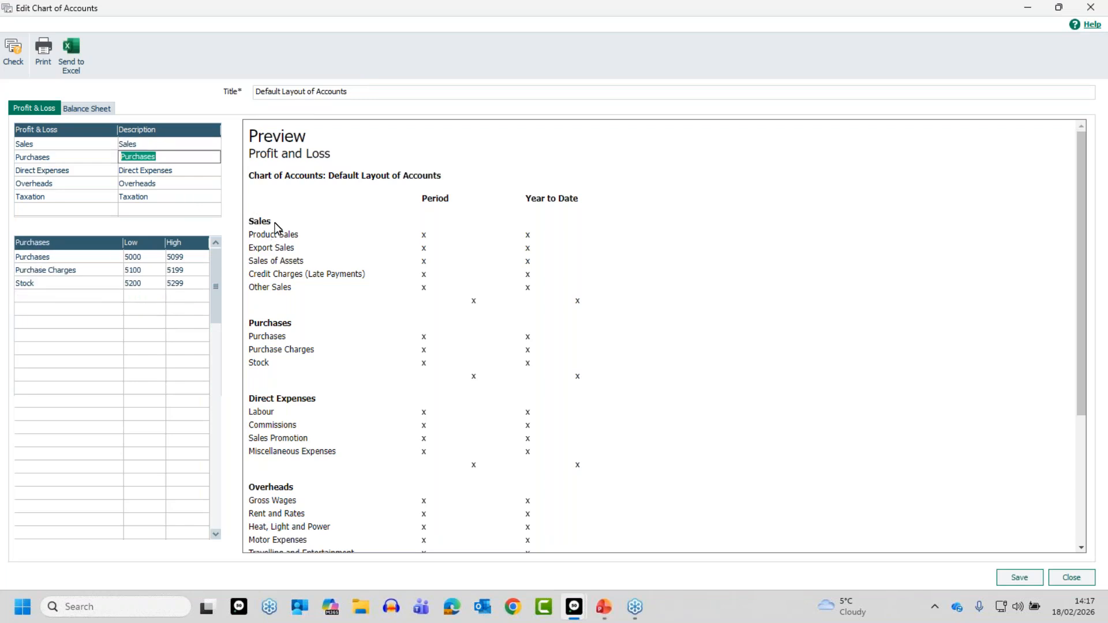
# - Review the nominal code ranges of the Sales, Purchases, Direct Expenses and Overheads categories in Profit & Loss
pyautogui.click(162, 142)
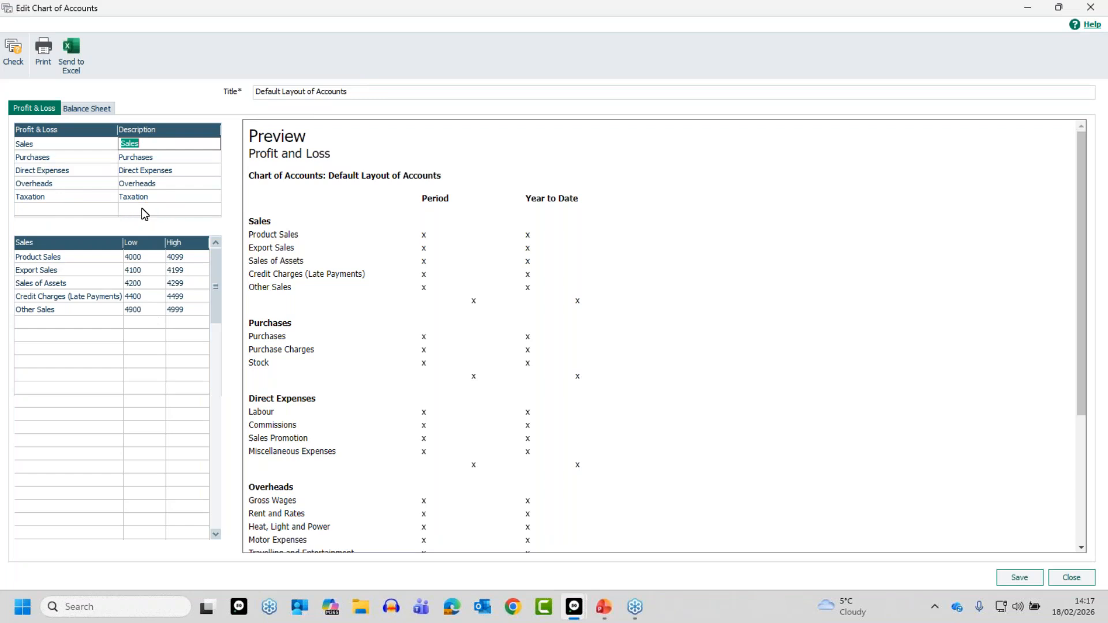
pyautogui.click(92, 161)
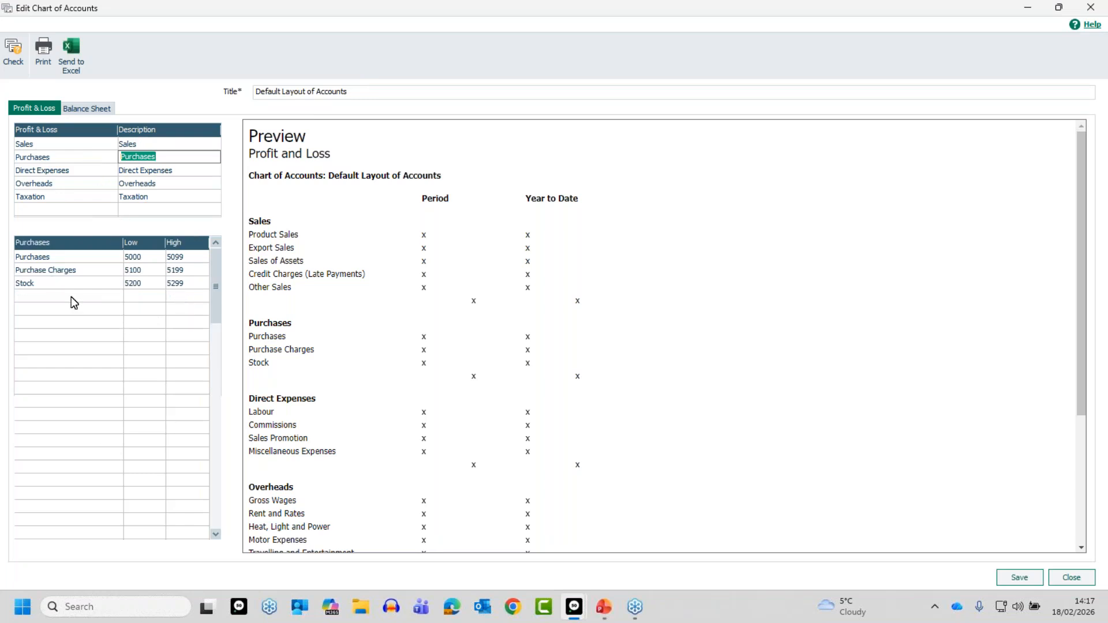
pyautogui.press('Down')
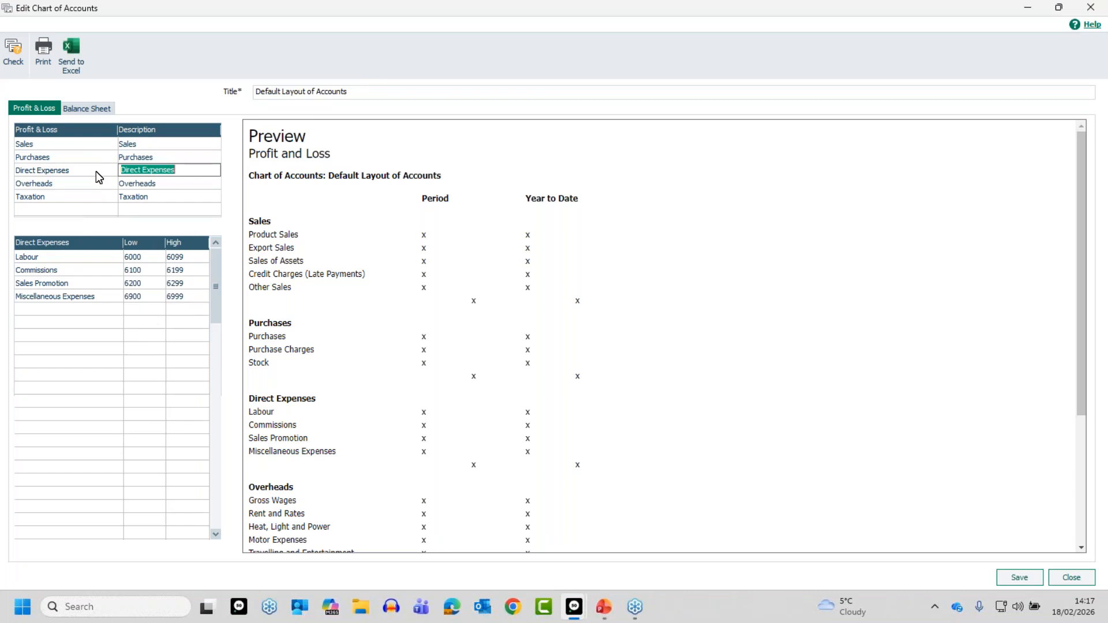
pyautogui.press('Down')
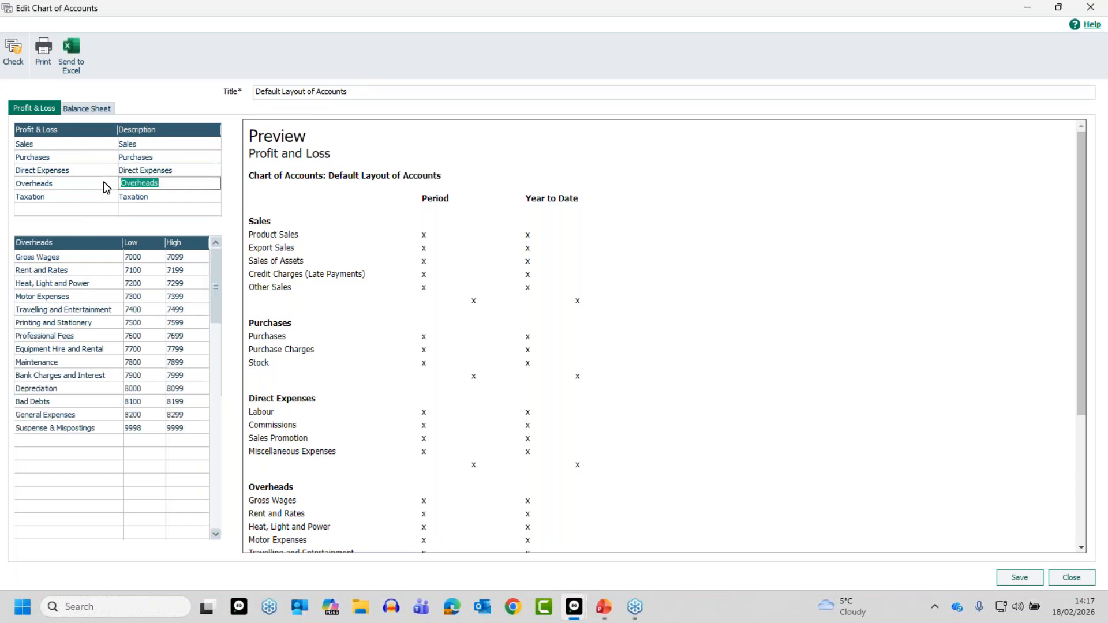
pyautogui.click(141, 144)
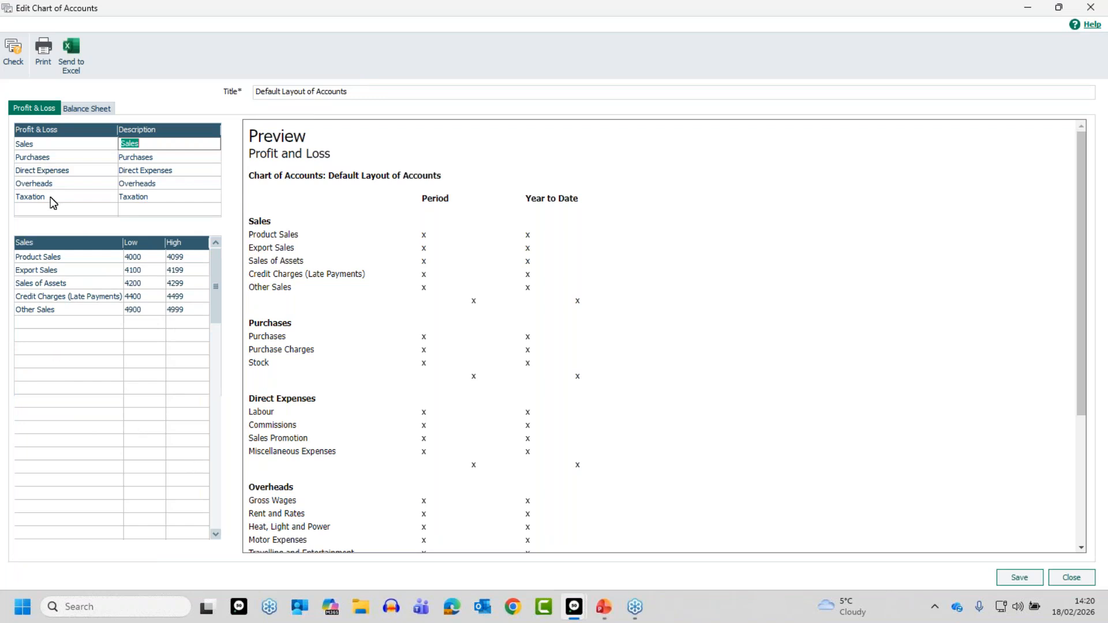
pyautogui.click(65, 184)
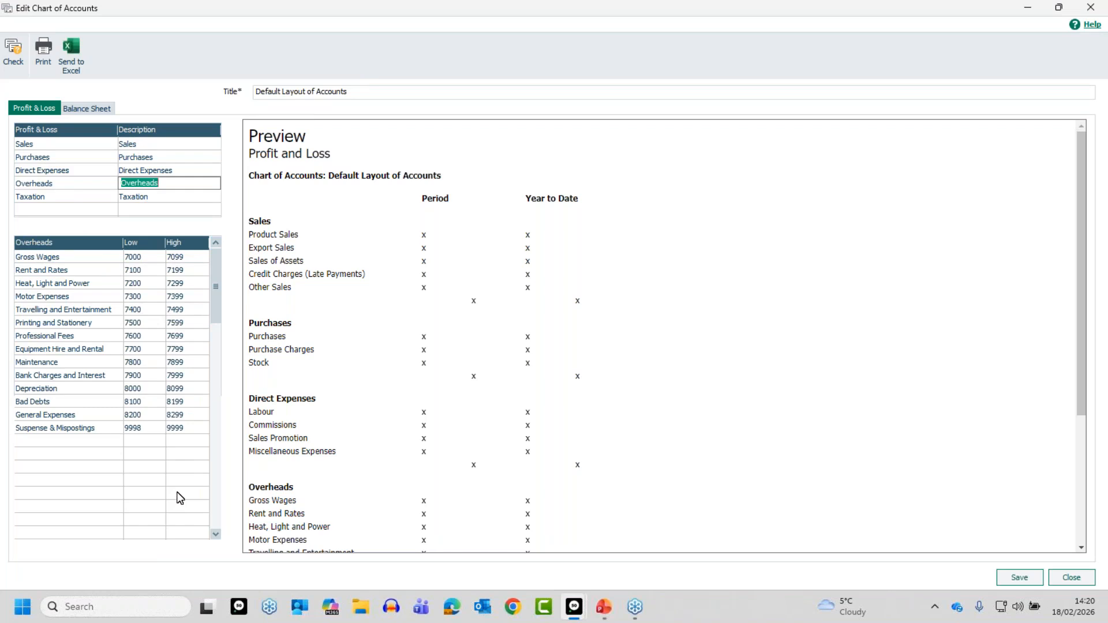
pyautogui.click(140, 145)
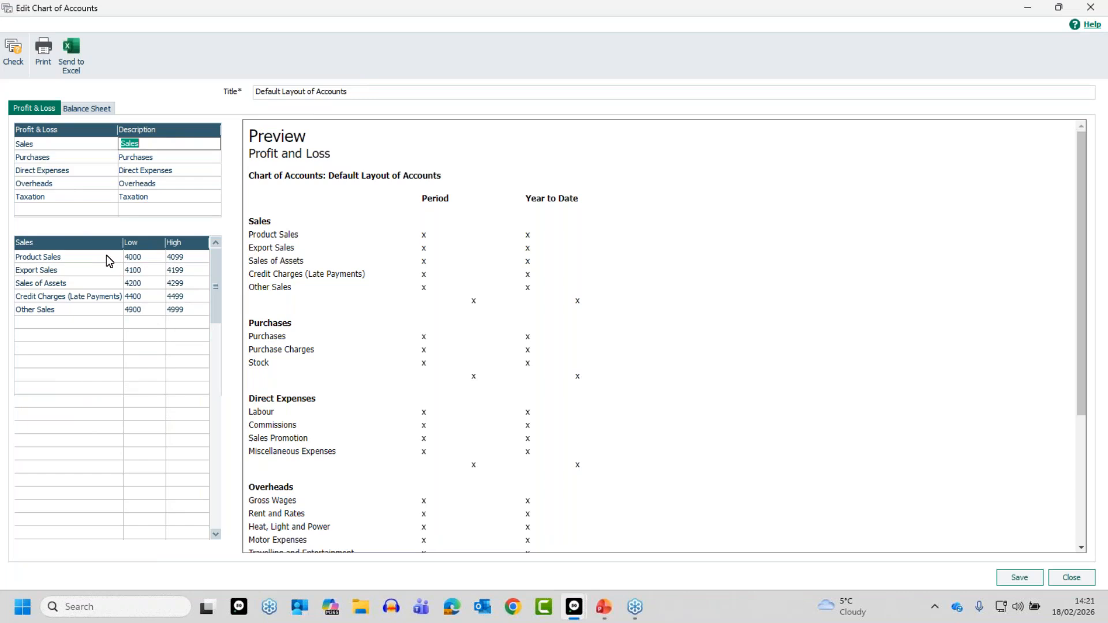
# - Close the Default Layout of Accounts without saving, and open the Accounts - Detailed Sales layout to review its Sales ranges before closing it
pyautogui.click(1093, 582)
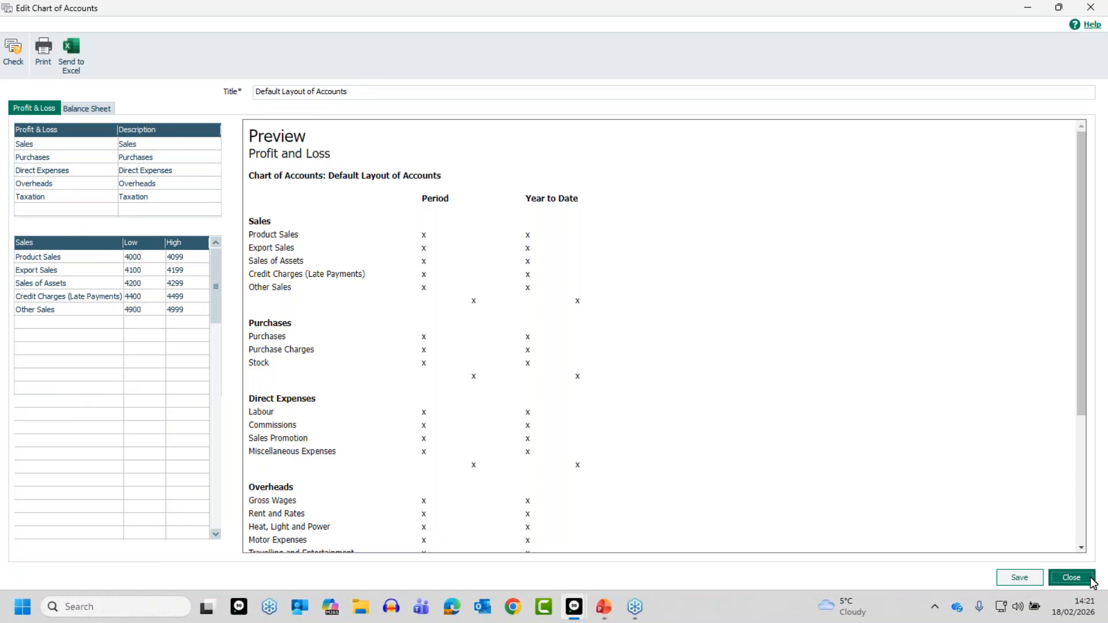
pyautogui.click(560, 332)
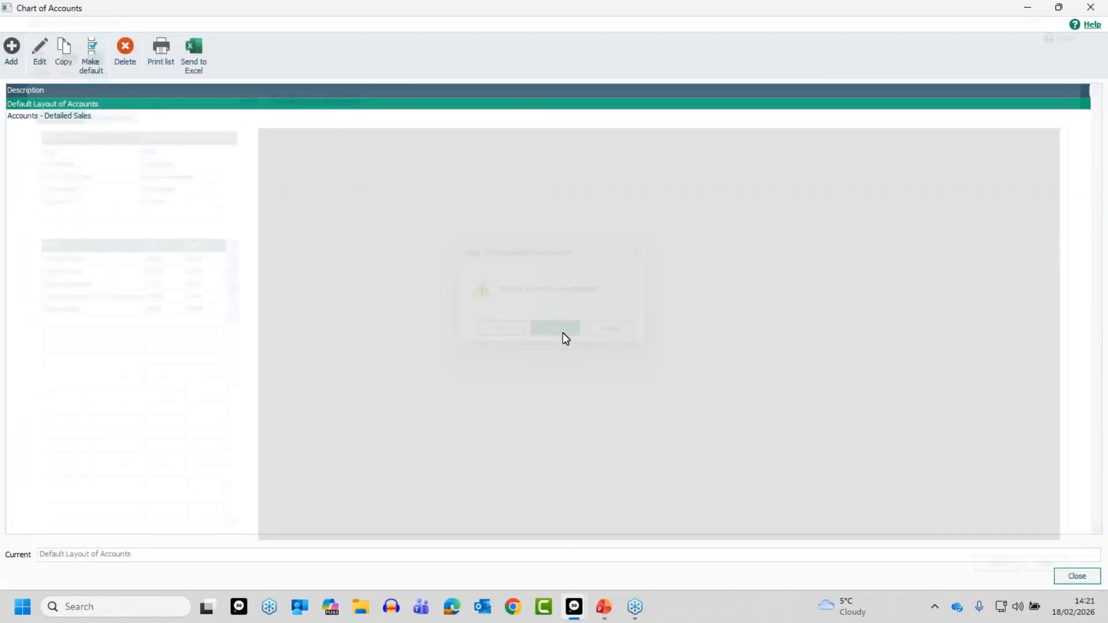
pyautogui.click(77, 118)
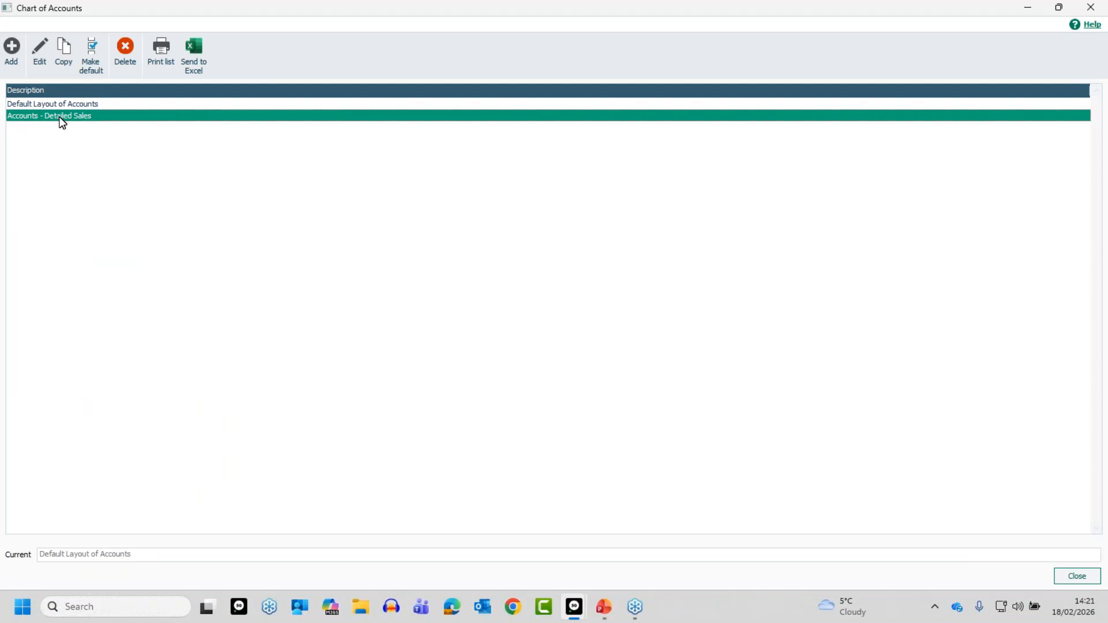
pyautogui.click(43, 43)
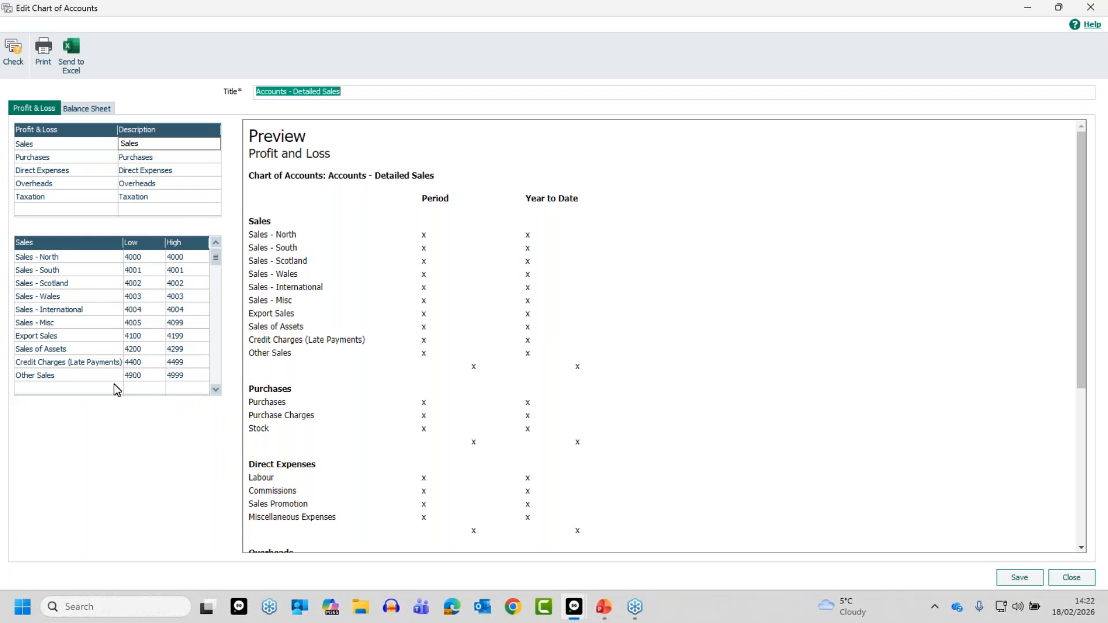
pyautogui.click(1072, 577)
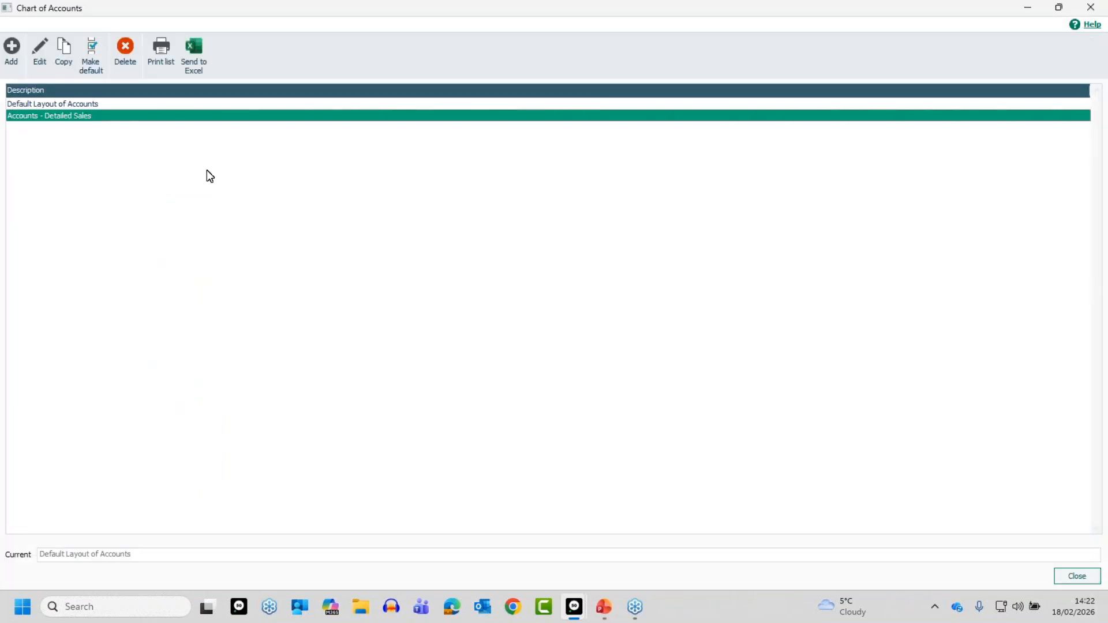
# - Edit the Default Layout of Accounts, renaming the Product Sales line to Sales - North and setting its high nominal code to 4000
pyautogui.click(75, 105)
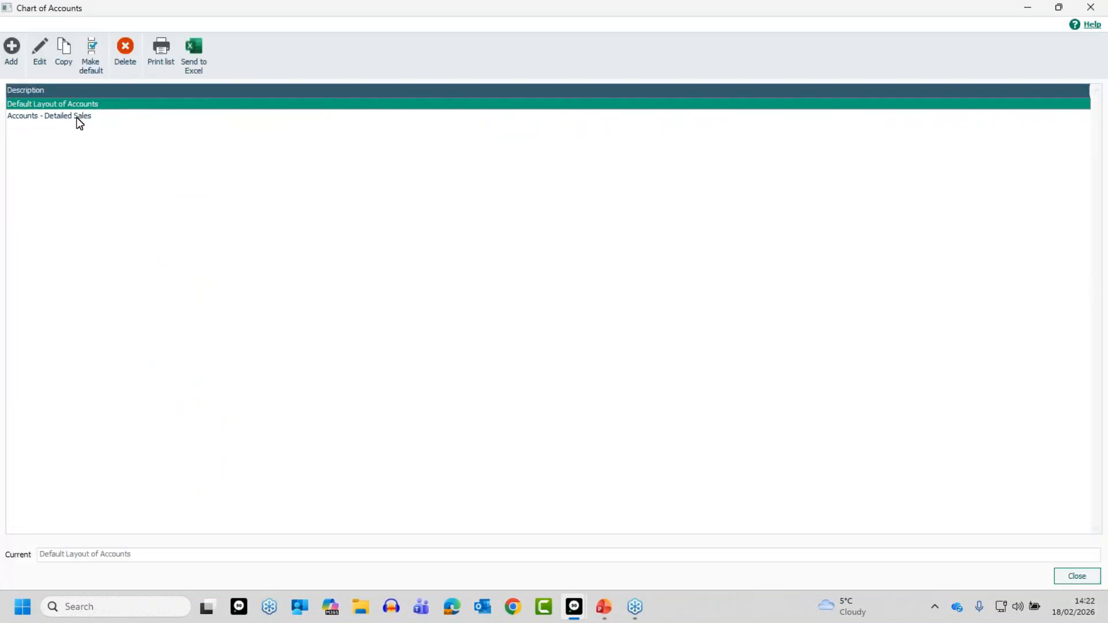
pyautogui.click(40, 51)
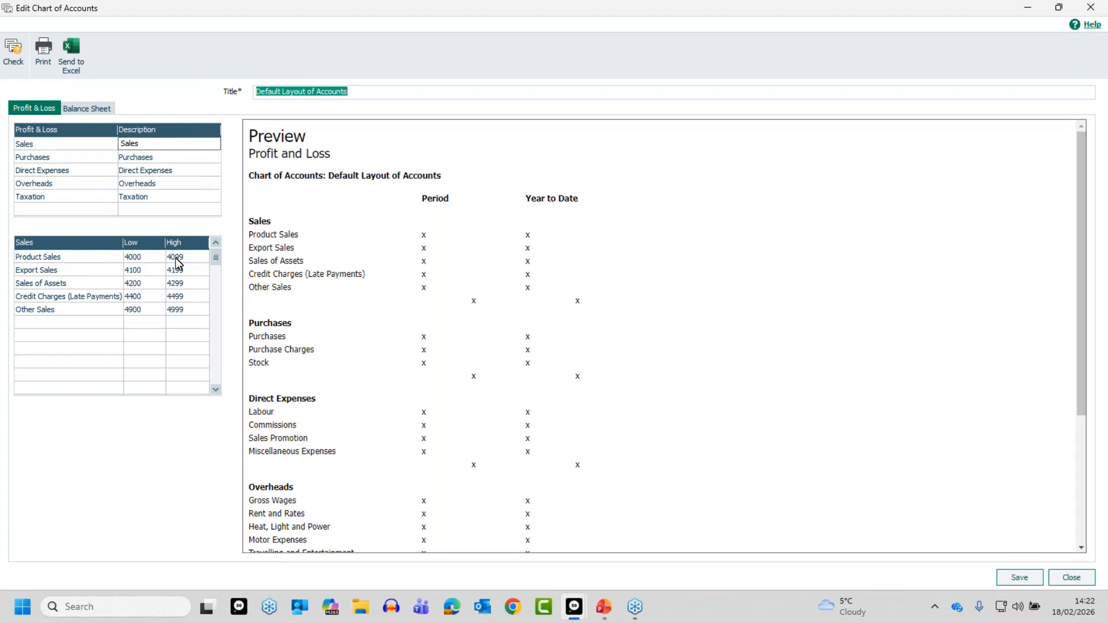
pyautogui.click(64, 271)
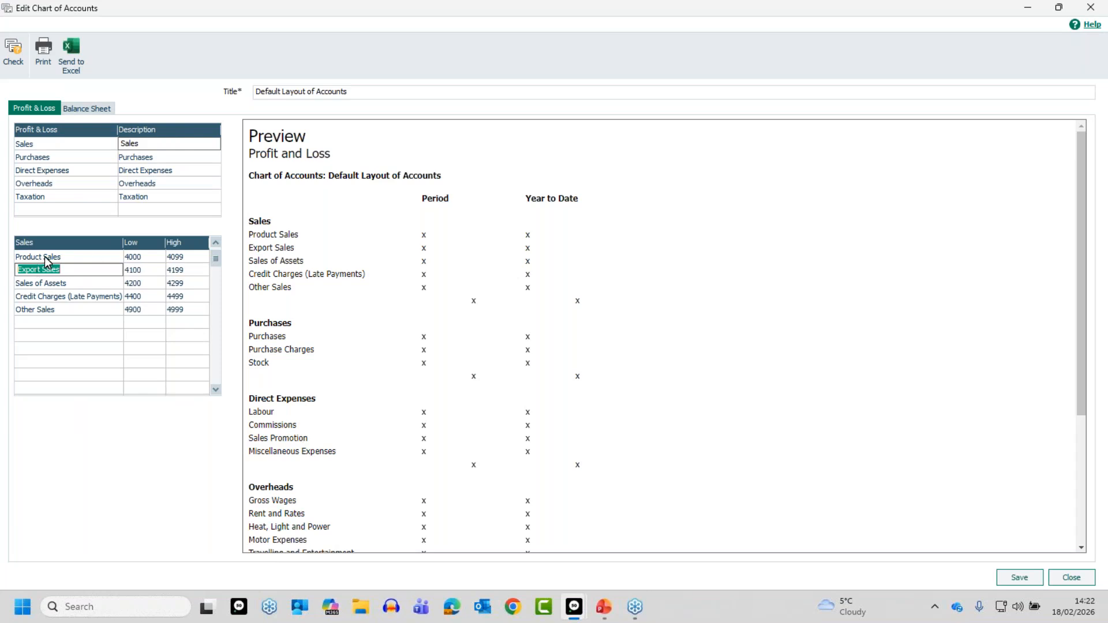
pyautogui.click(44, 256)
pyautogui.write('Sales - North')
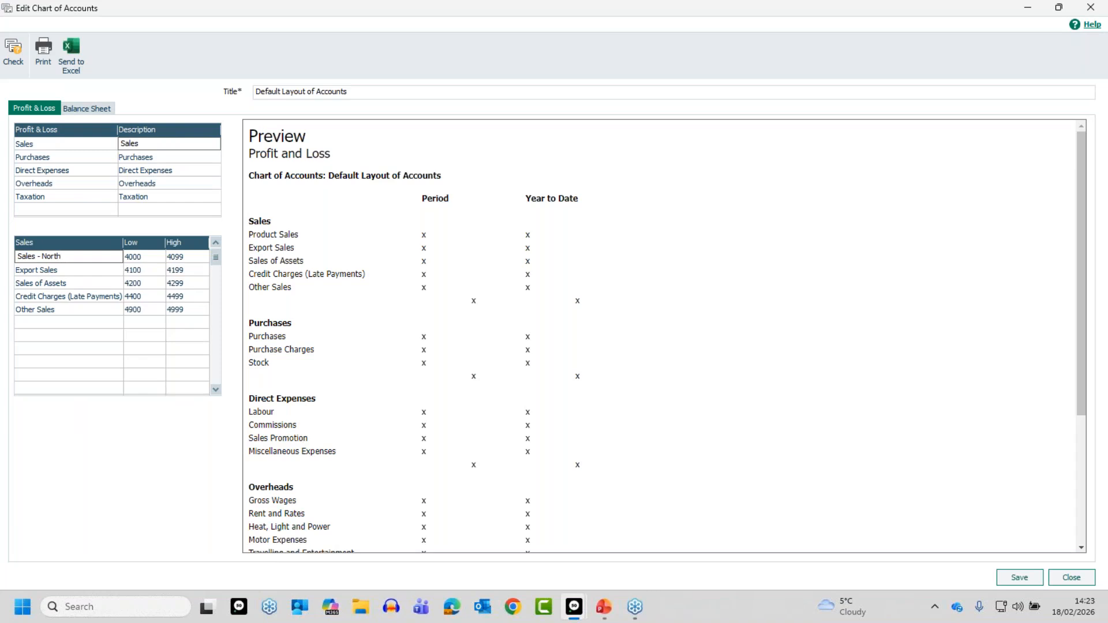
pyautogui.press('Tab')
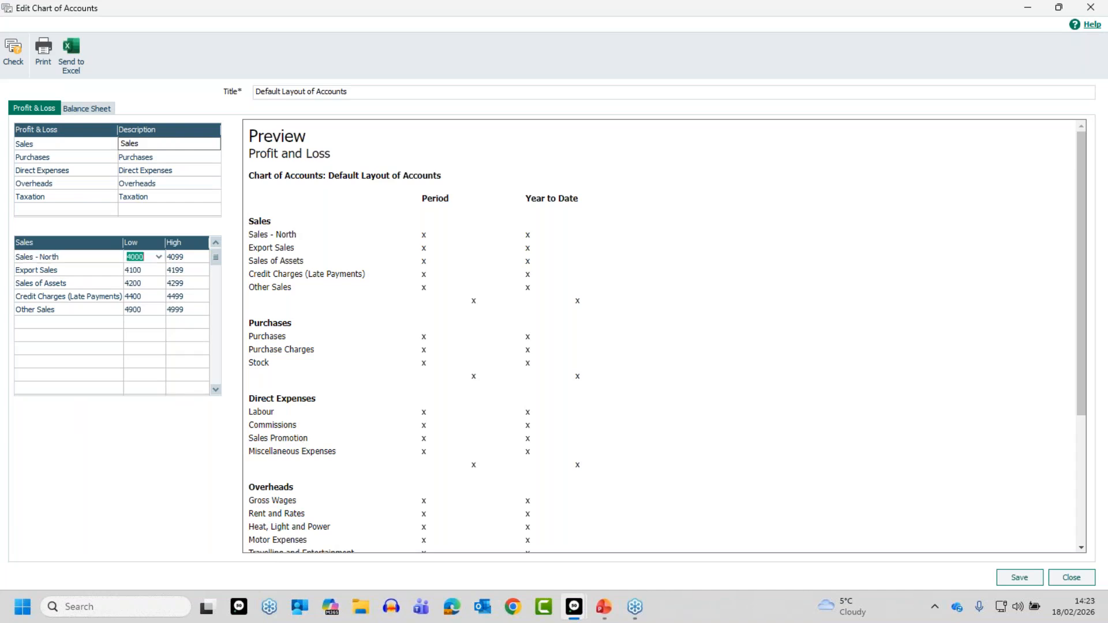
pyautogui.press('Tab')
pyautogui.write('4000')
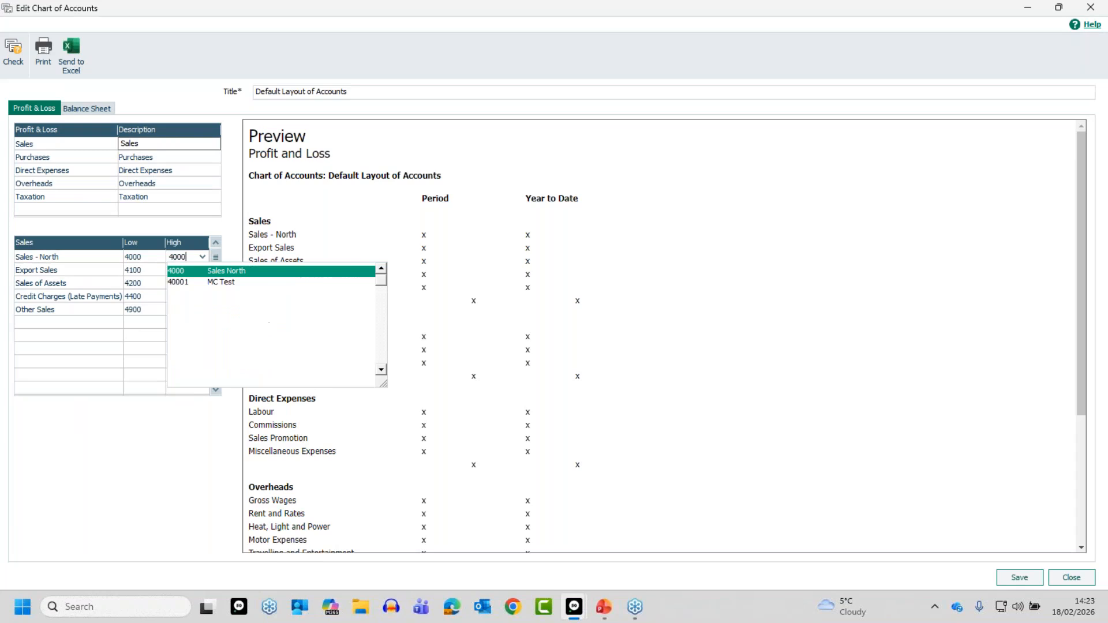
pyautogui.press('Tab')
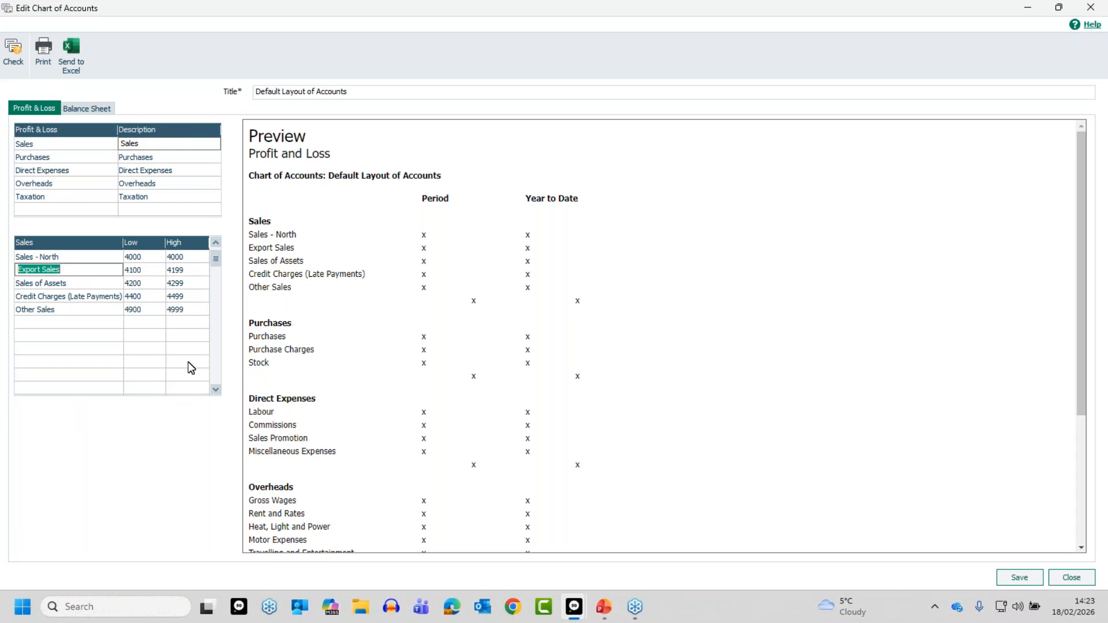
# - Insert five blank lines between Sales - North and Export Sales in the Sales category
pyautogui.click(138, 271)
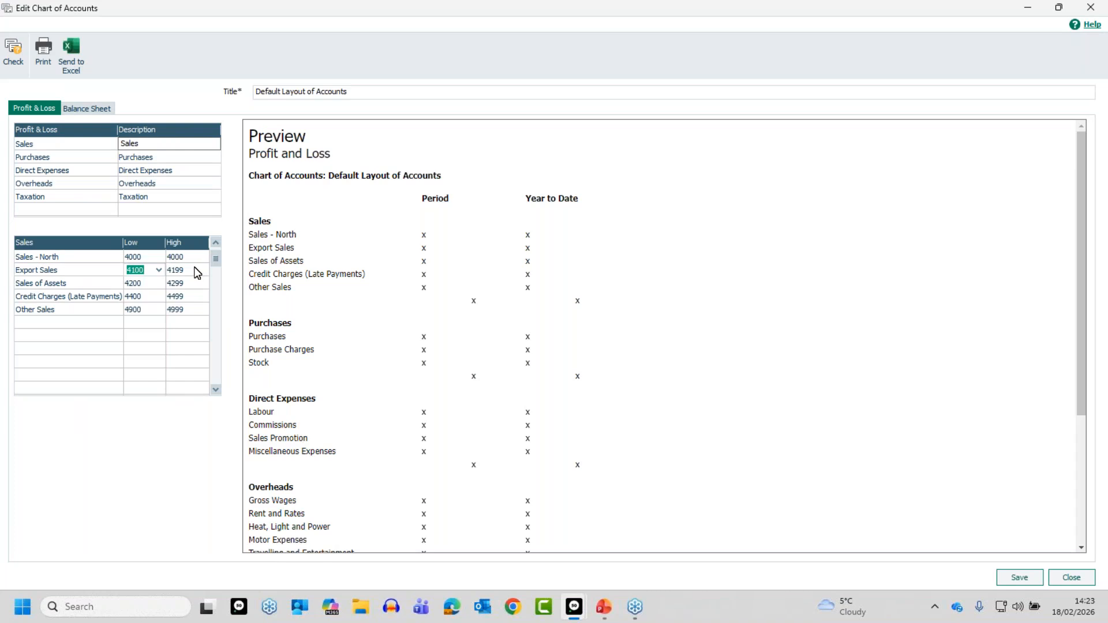
pyautogui.click(61, 273)
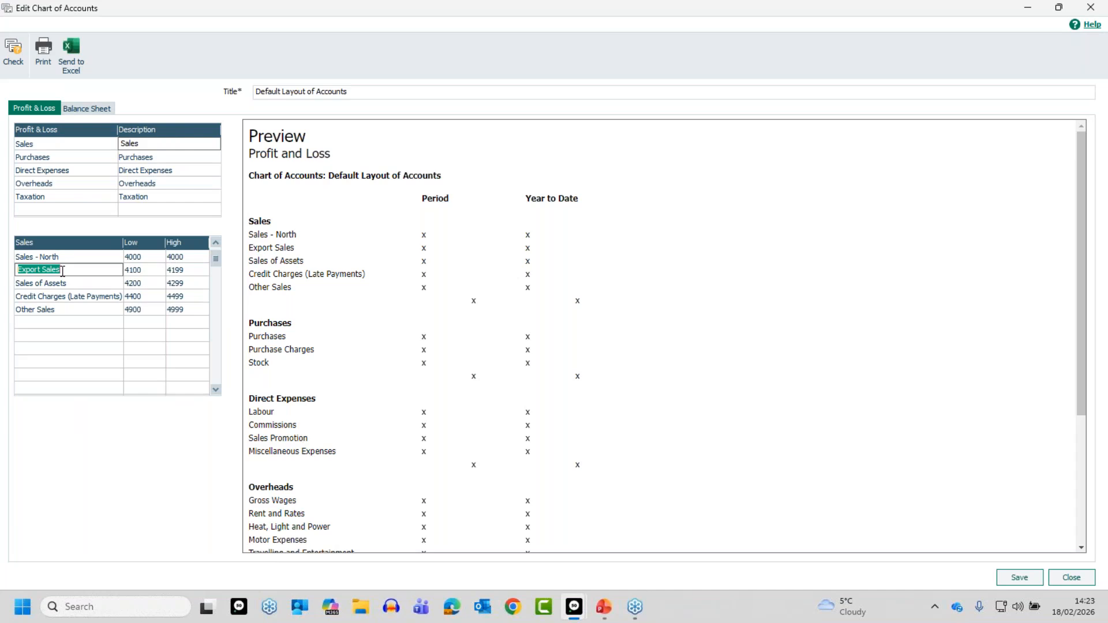
pyautogui.press('Insert')
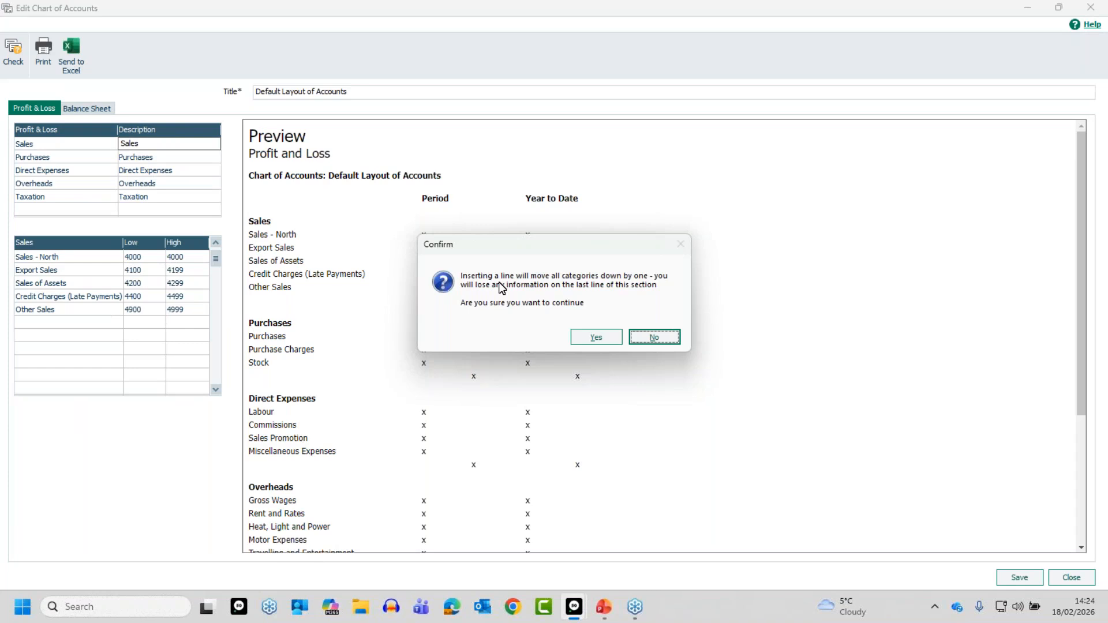
pyautogui.click(596, 337)
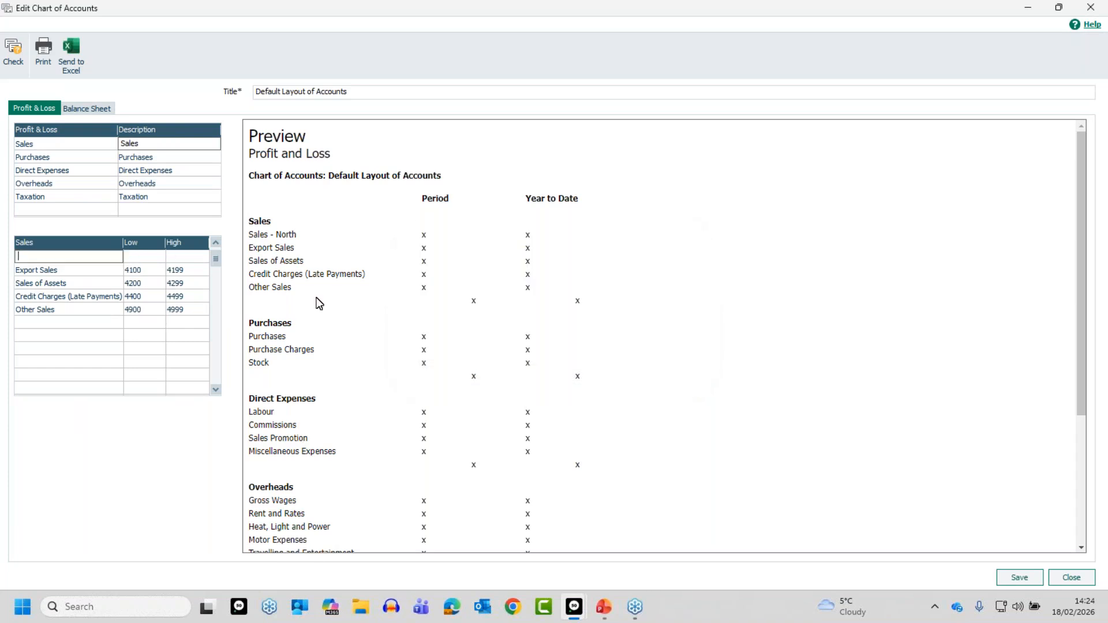
pyautogui.click(219, 246)
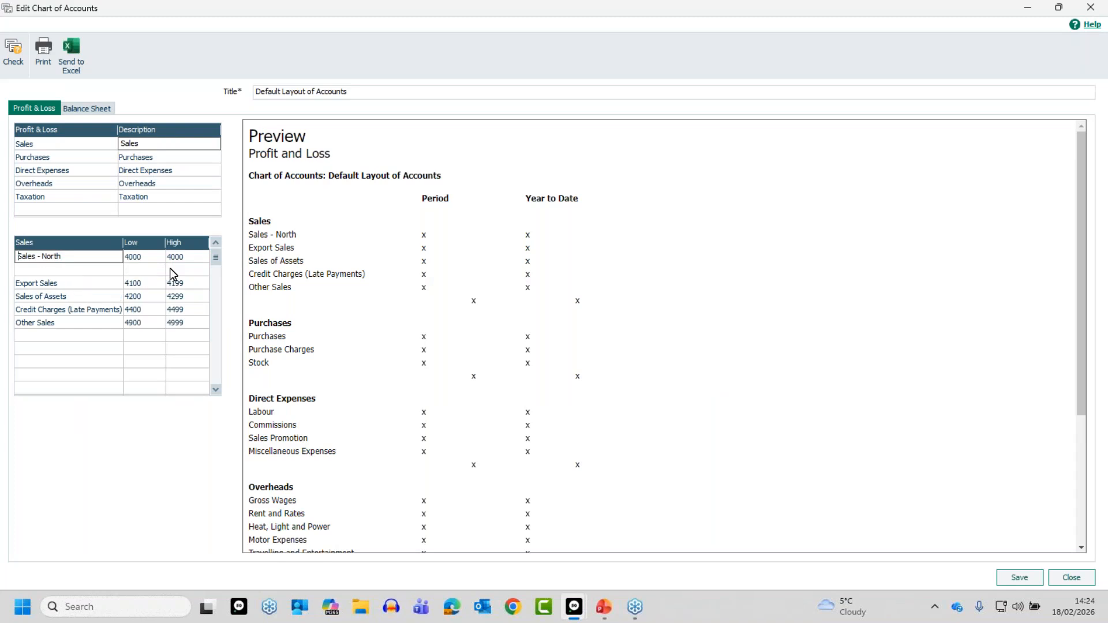
pyautogui.click(74, 270)
pyautogui.press('Delete')
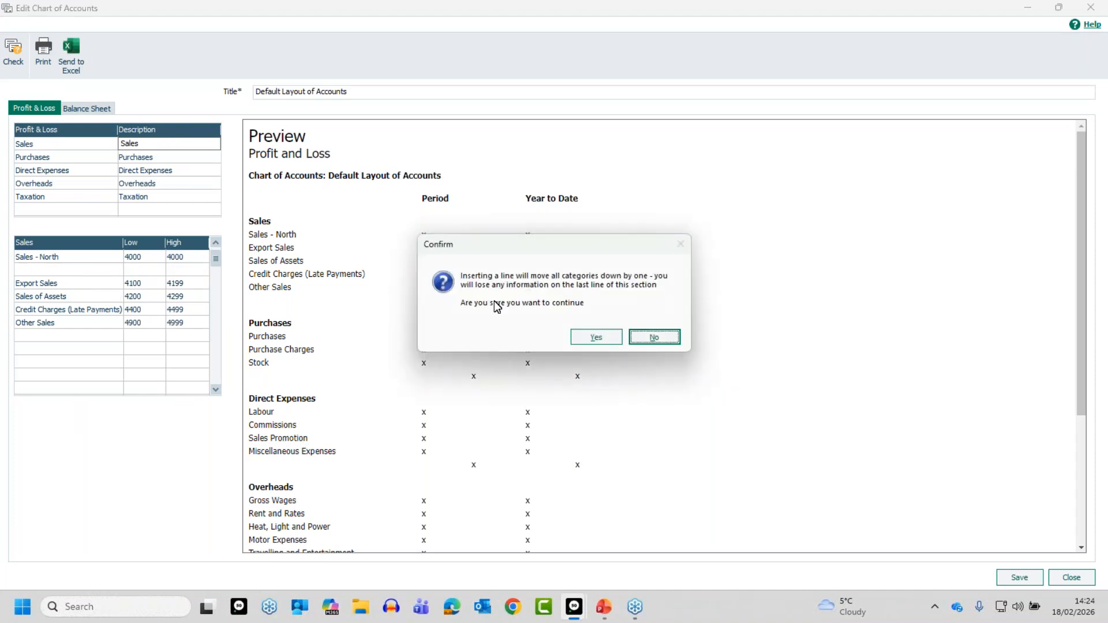
pyautogui.click(601, 339)
pyautogui.press('Insert')
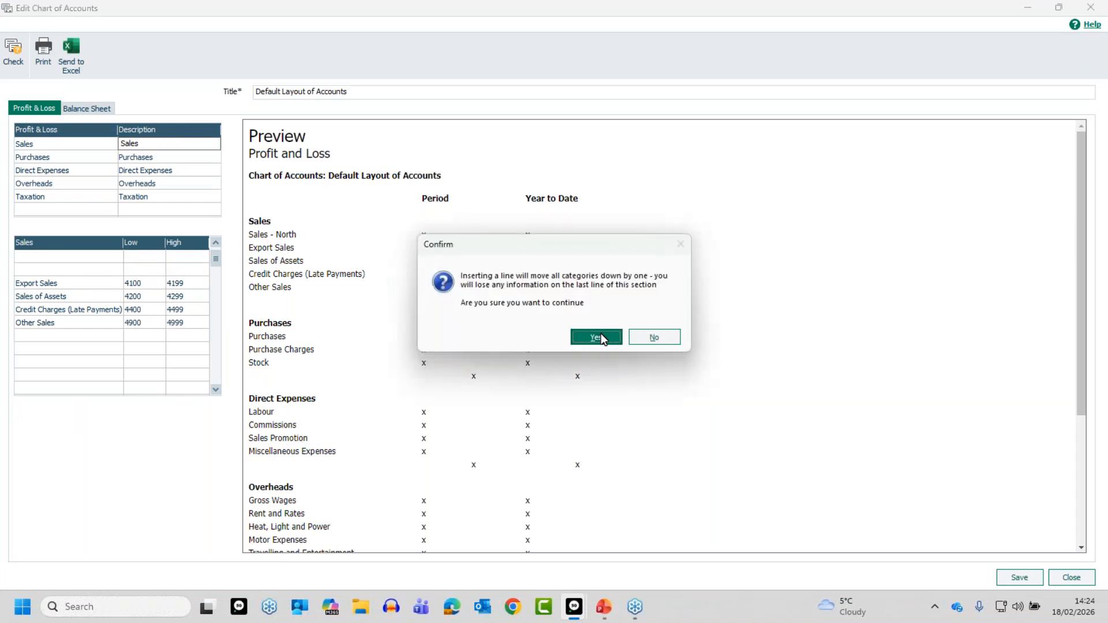
pyautogui.click(601, 337)
pyautogui.press('Insert')
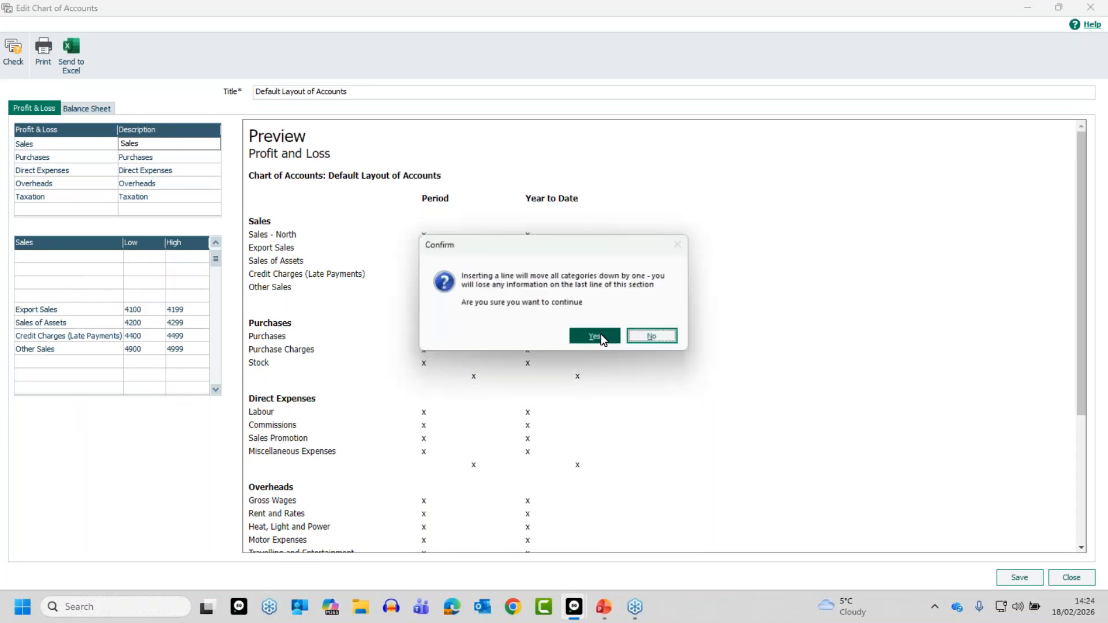
pyautogui.click(601, 336)
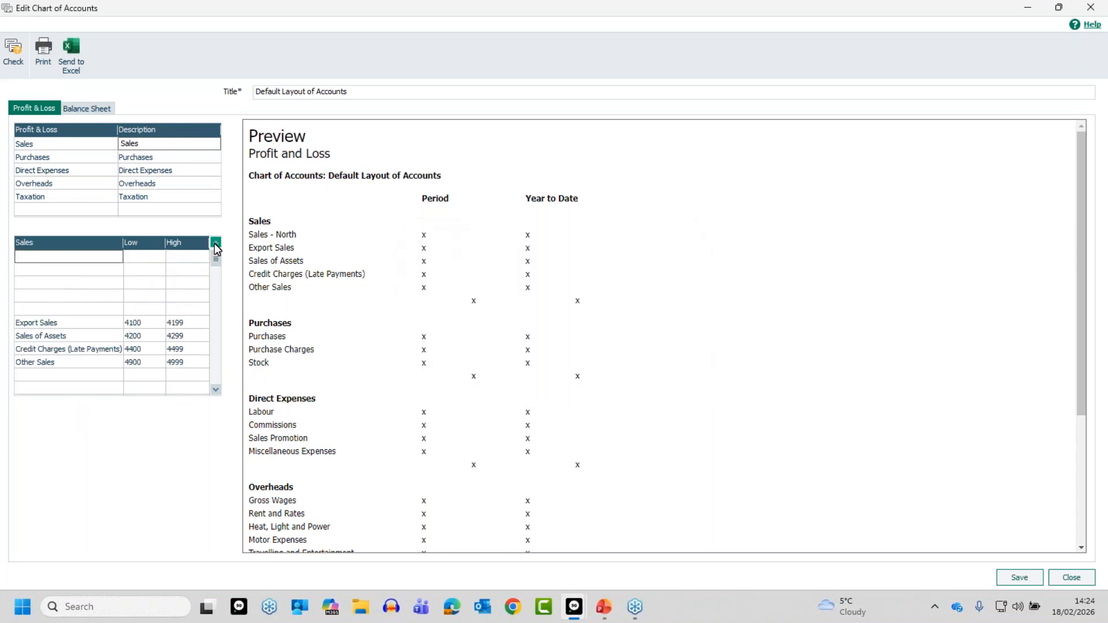
pyautogui.click(215, 242)
pyautogui.click(103, 317)
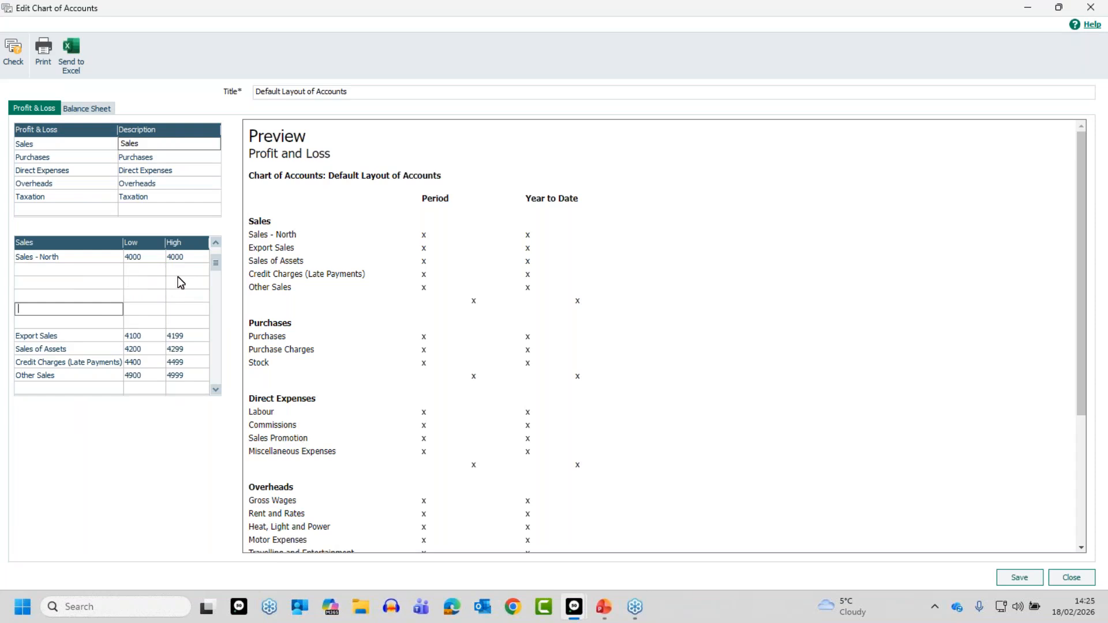
# - Add a Sales - South line below Sales - North with low and high nominal codes of 4001
pyautogui.click(100, 273)
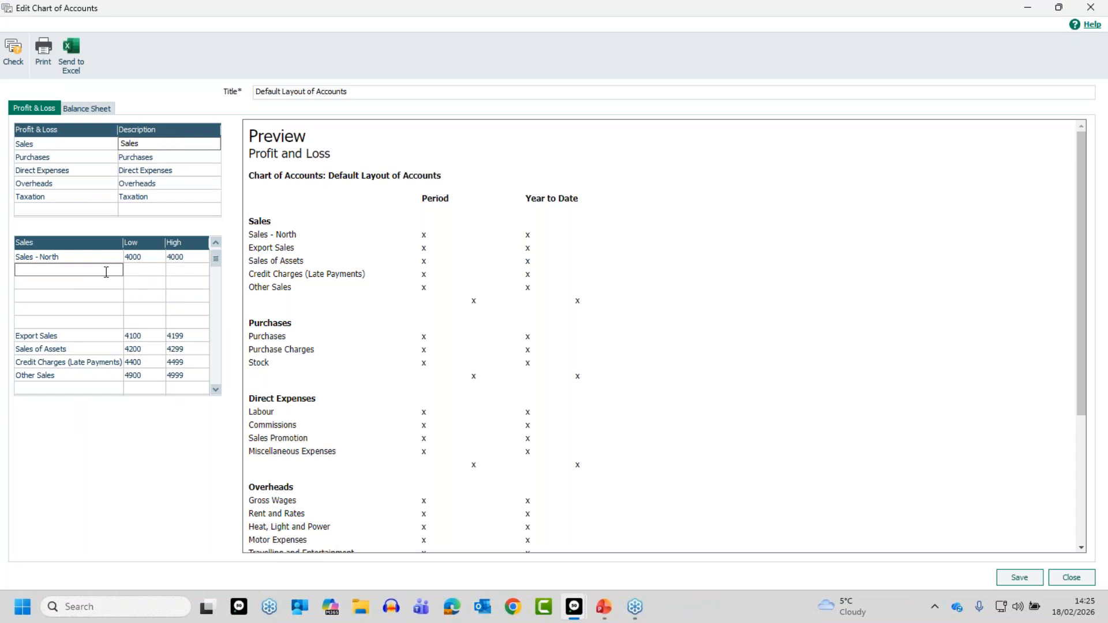
pyautogui.write('Sales -')
pyautogui.press('BackSpace')
pyautogui.write('- south')
pyautogui.press('Left')
pyautogui.press('Left')
pyautogui.press('Left')
pyautogui.press('BackSpace')
pyautogui.write('S')
pyautogui.press('Tab')
pyautogui.write('4001')
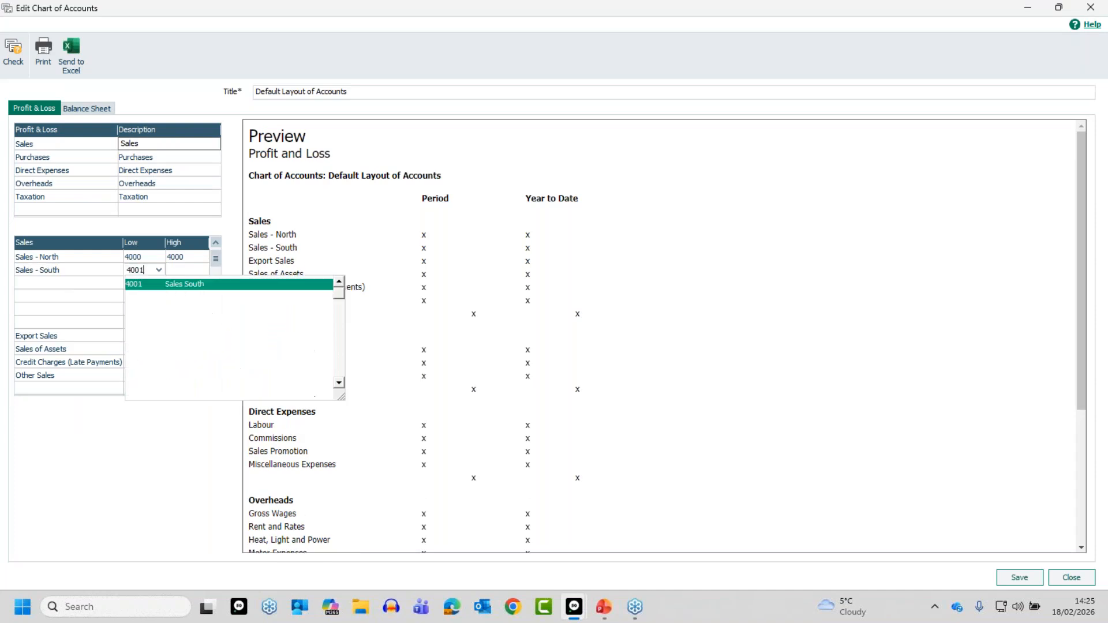
pyautogui.press('Return')
pyautogui.press('Tab')
pyautogui.write('4001')
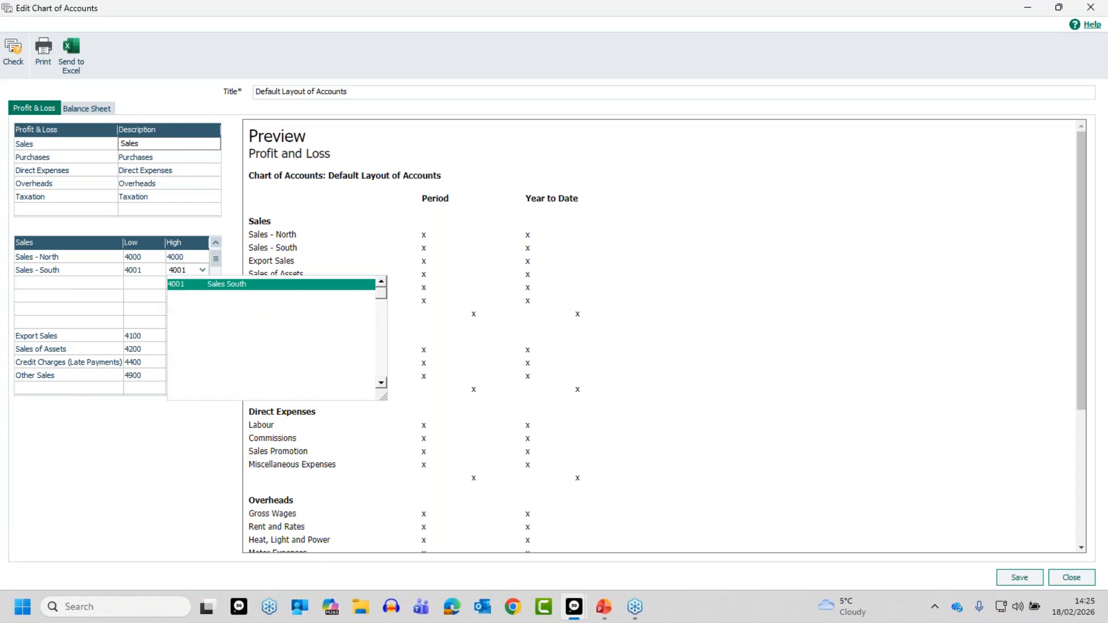
pyautogui.press('Tab')
# - Add a Sales - Scotland line below Sales - South with low and high nominal codes of 4002
pyautogui.write('Sales -')
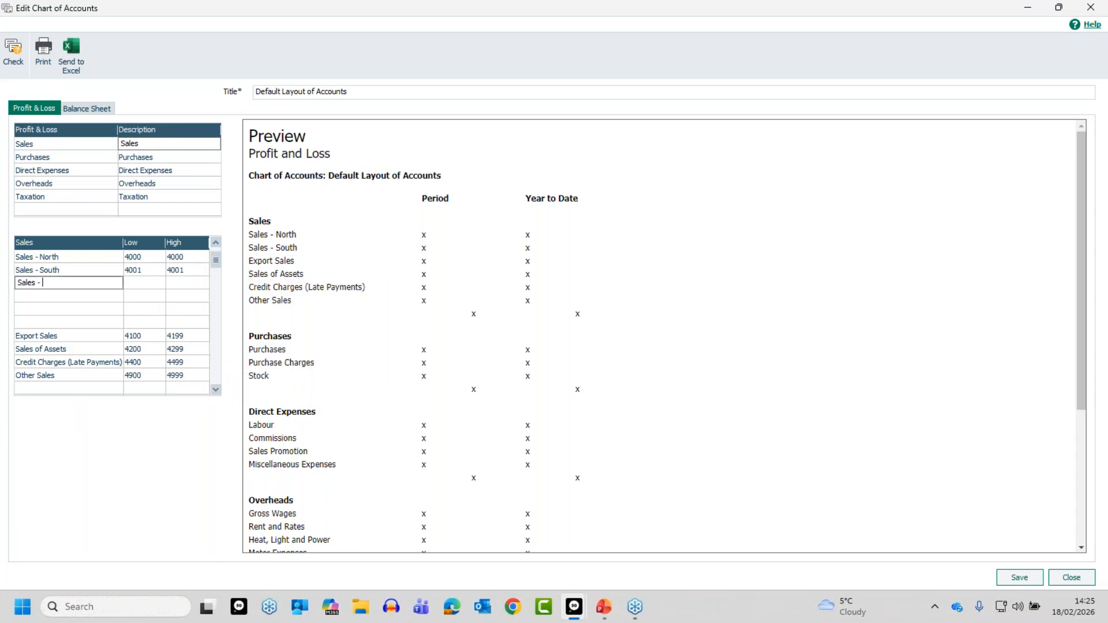
pyautogui.write(' Scotland')
pyautogui.press('Tab')
pyautogui.write('4002')
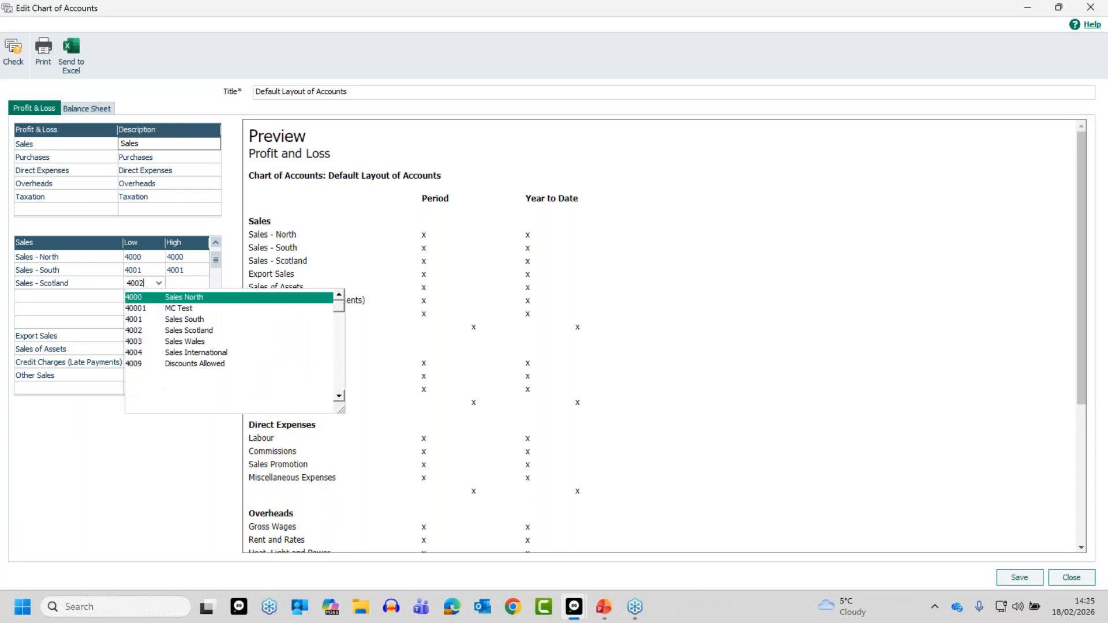
pyautogui.press('Return')
pyautogui.press('Tab')
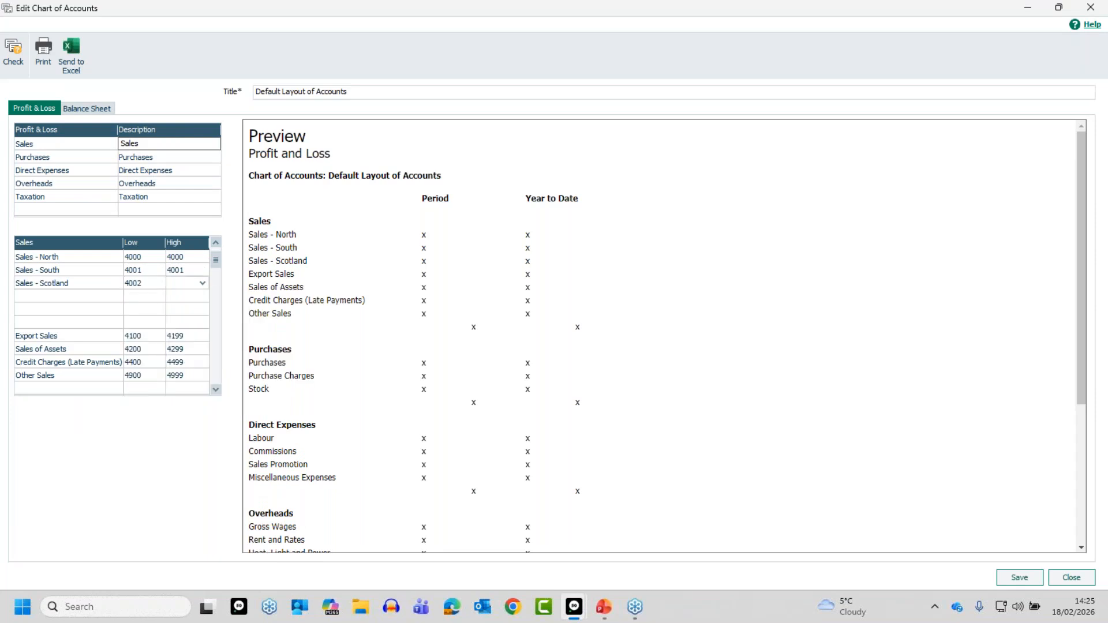
pyautogui.write('4002')
pyautogui.press('Return')
pyautogui.press('Tab')
# - Add a Sales - Wales line below Sales - Scotland with low and high nominal codes of 4003
pyautogui.write('Sales - Wales')
pyautogui.press('Tab')
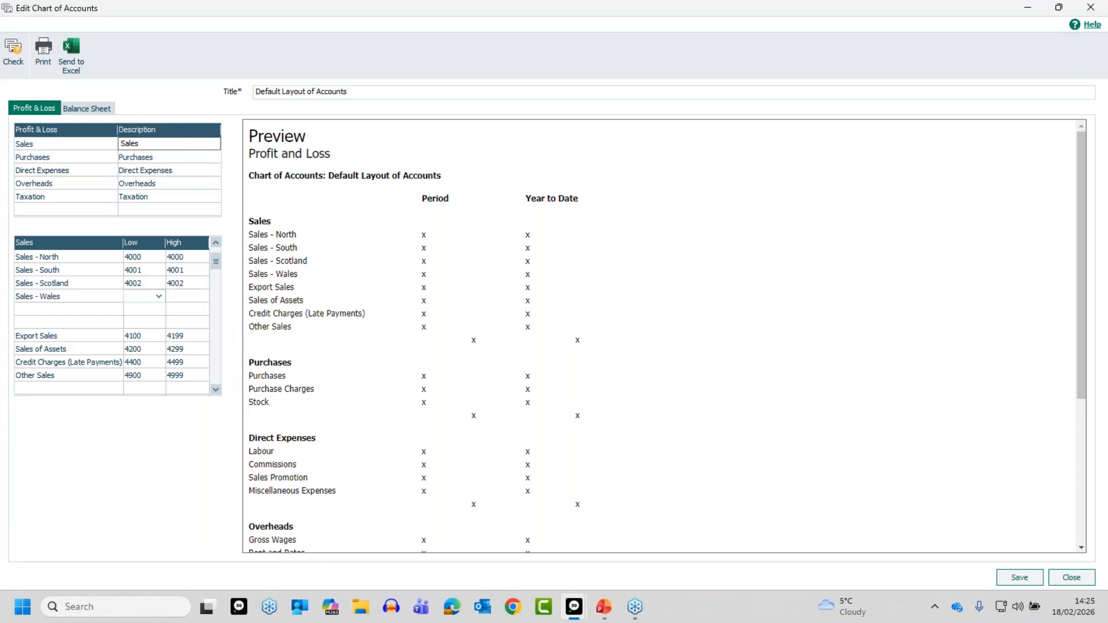
pyautogui.write('400')
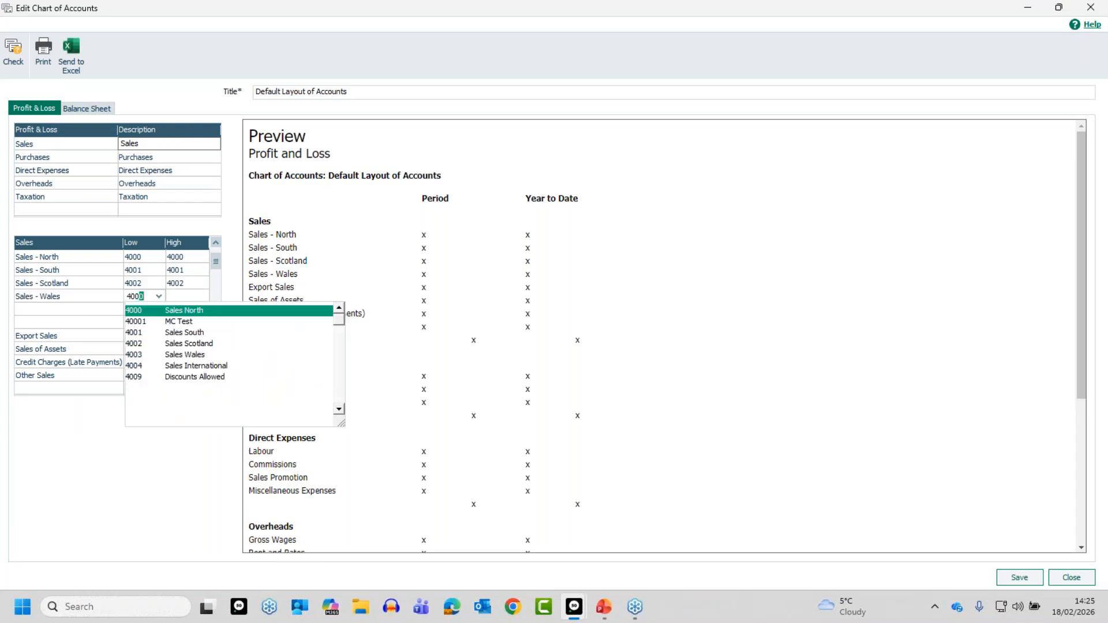
pyautogui.write('3')
pyautogui.press('Tab')
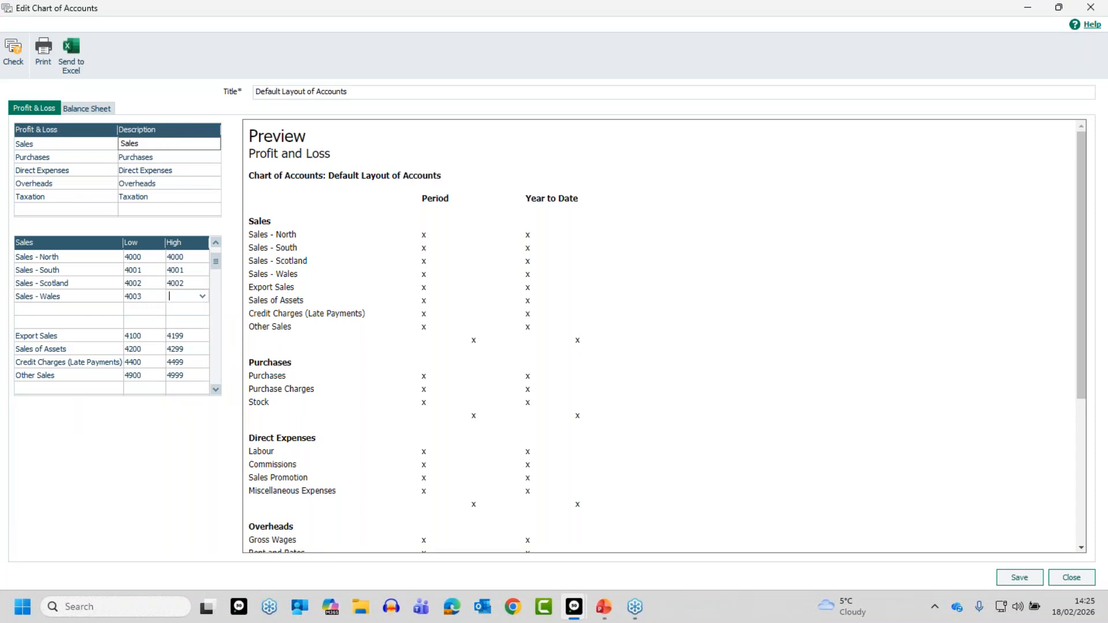
pyautogui.write('4003')
pyautogui.press('Tab')
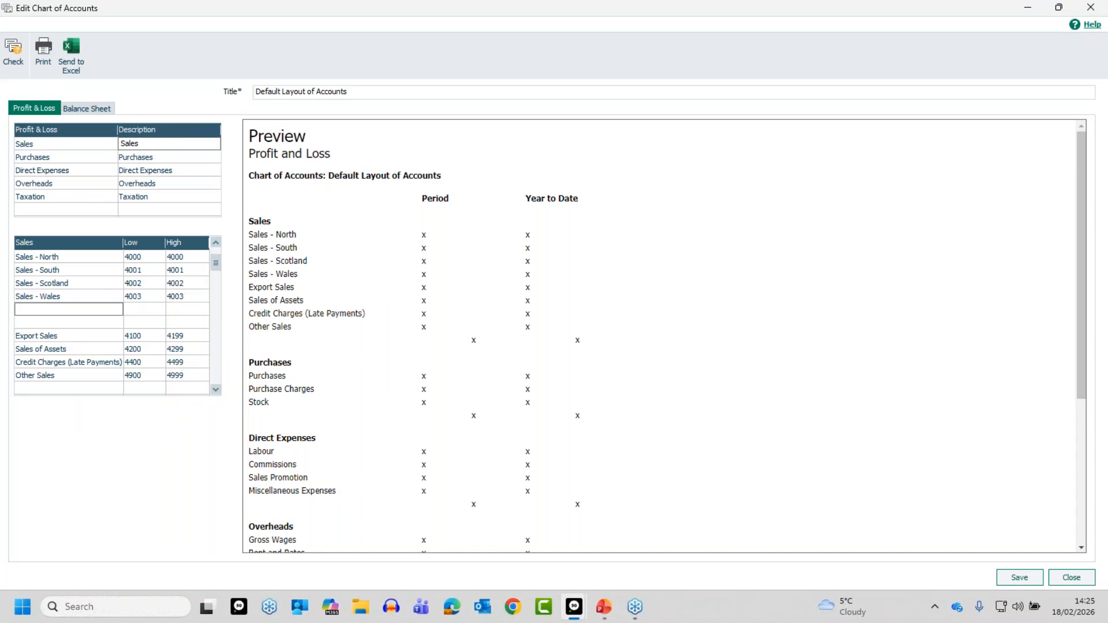
# - Add a Sales - misc line below Sales - Wales with low nominal code 4004 and high nominal code 4099
pyautogui.write('Sal')
pyautogui.write('es - ')
pyautogui.write('Lisc')
pyautogui.press('BackSpace')
pyautogui.press('BackSpace')
pyautogui.write('misc')
pyautogui.press('Tab')
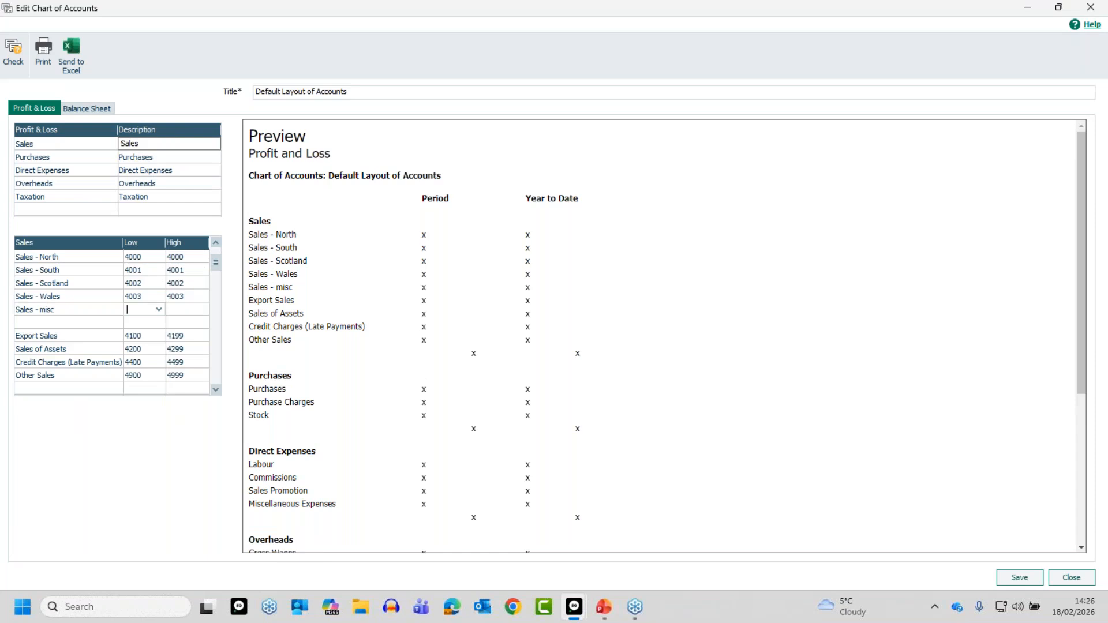
pyautogui.write('400')
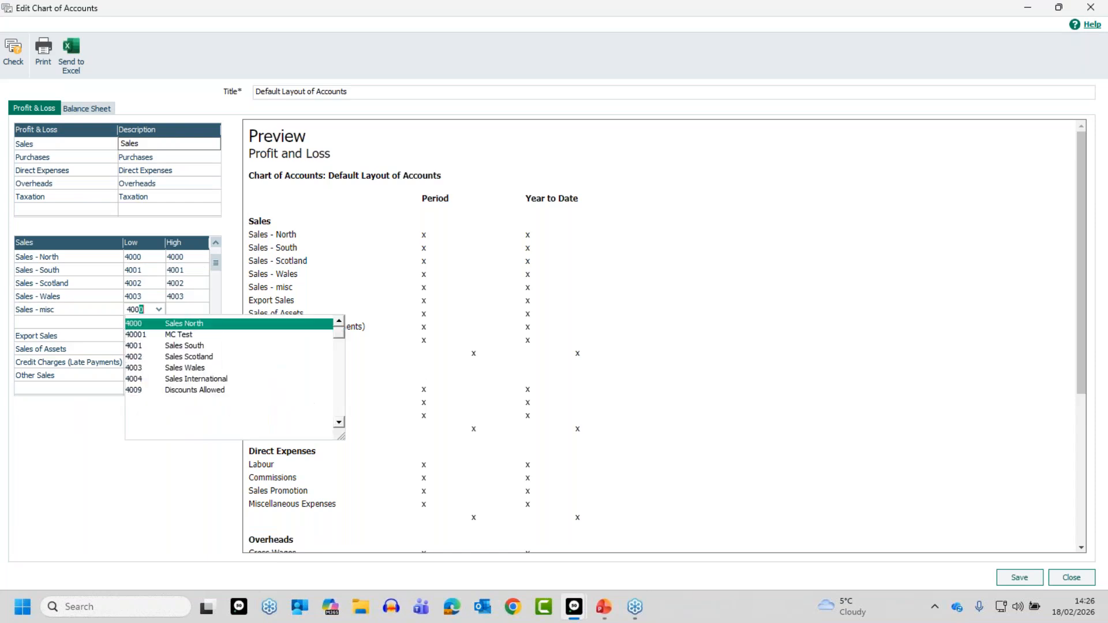
pyautogui.write('4')
pyautogui.press('Tab')
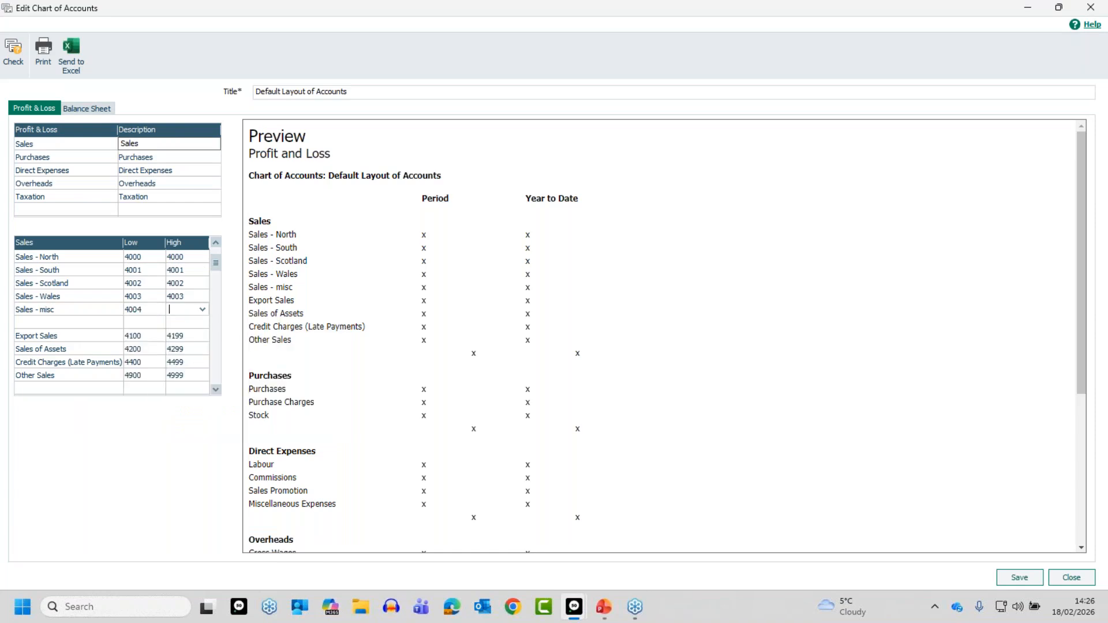
pyautogui.write('4099')
pyautogui.press('Tab')
# - Copy the Sales of Assets description into the blank line above Export Sales and clear it again
pyautogui.click(64, 350)
pyautogui.hotkey('ctrl', 'c')
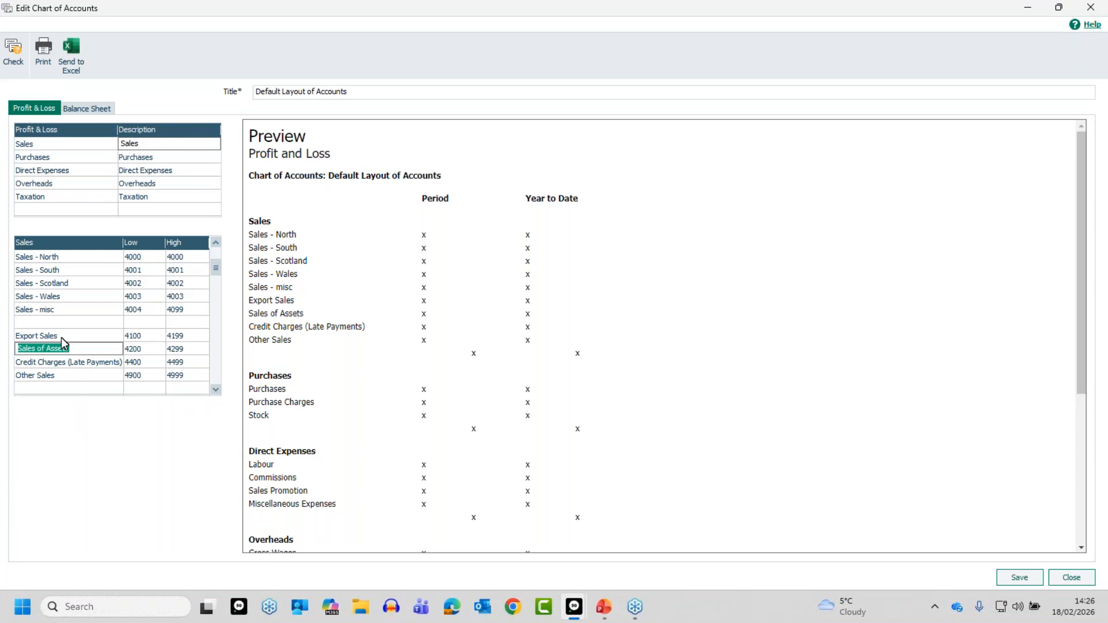
pyautogui.click(68, 321)
pyautogui.hotkey('ctrl', 'v')
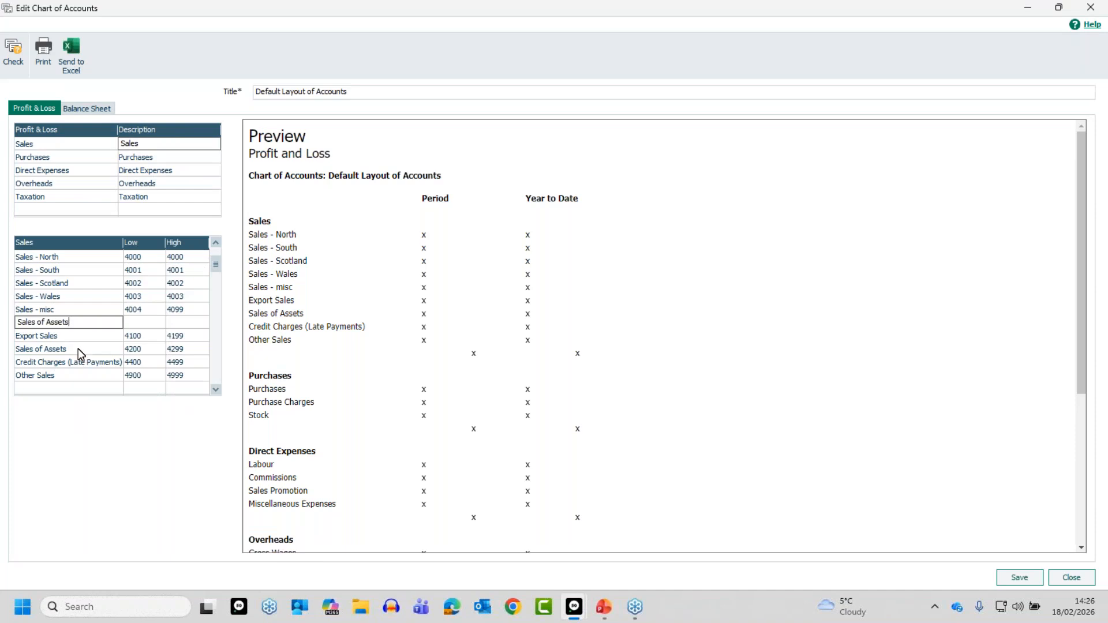
pyautogui.click(78, 349)
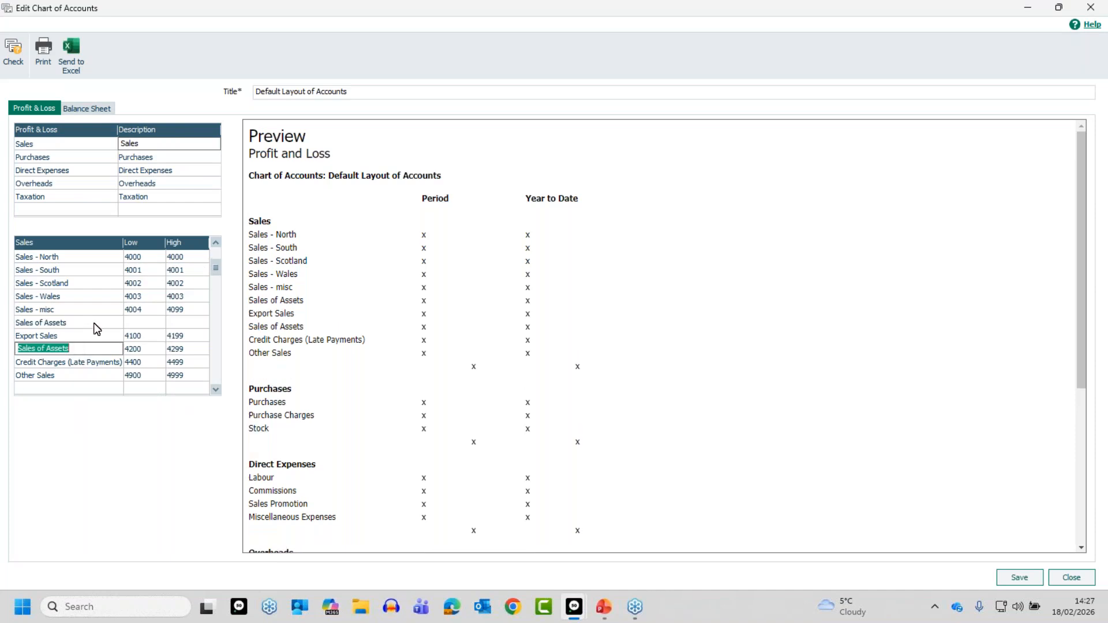
pyautogui.click(139, 324)
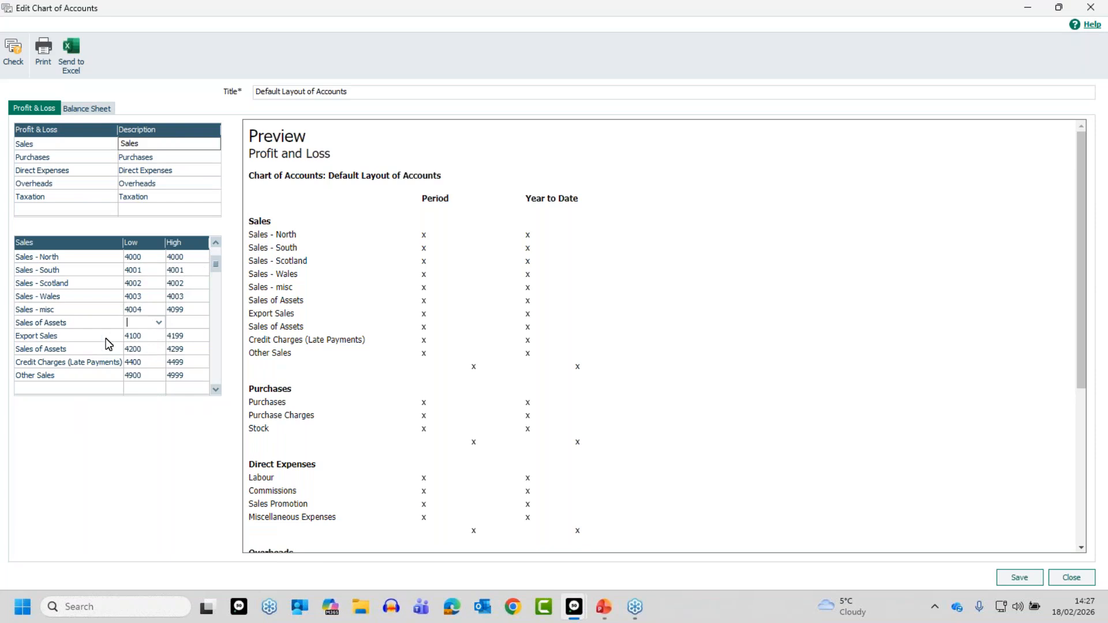
pyautogui.click(82, 323)
pyautogui.press('BackSpace')
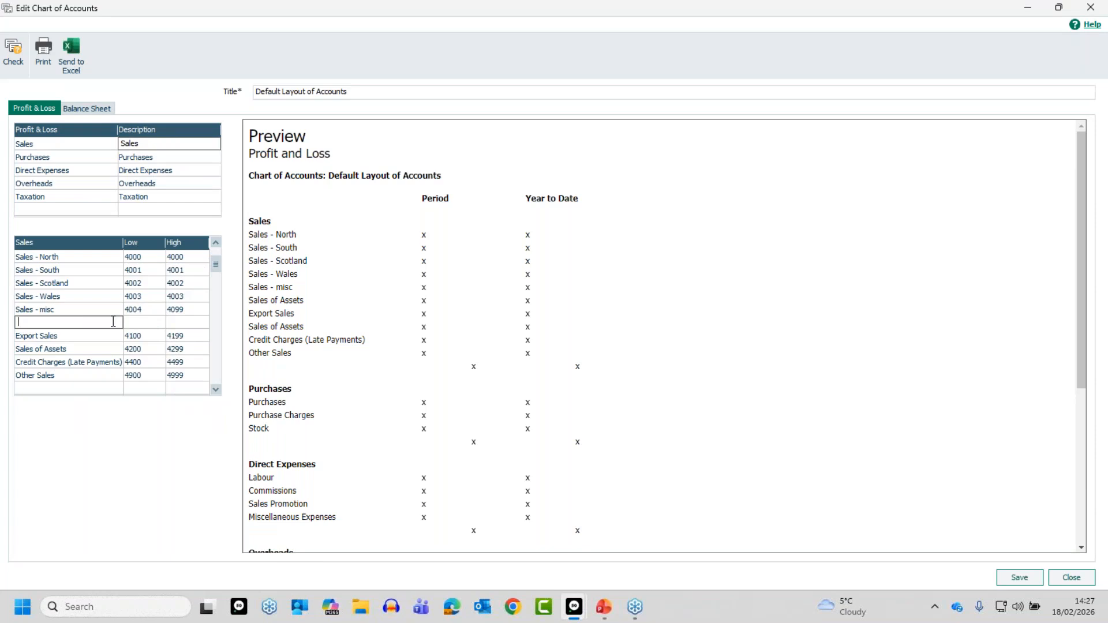
# - Remove the blank line above Export Sales and save the chart of accounts layout
pyautogui.press('F8')
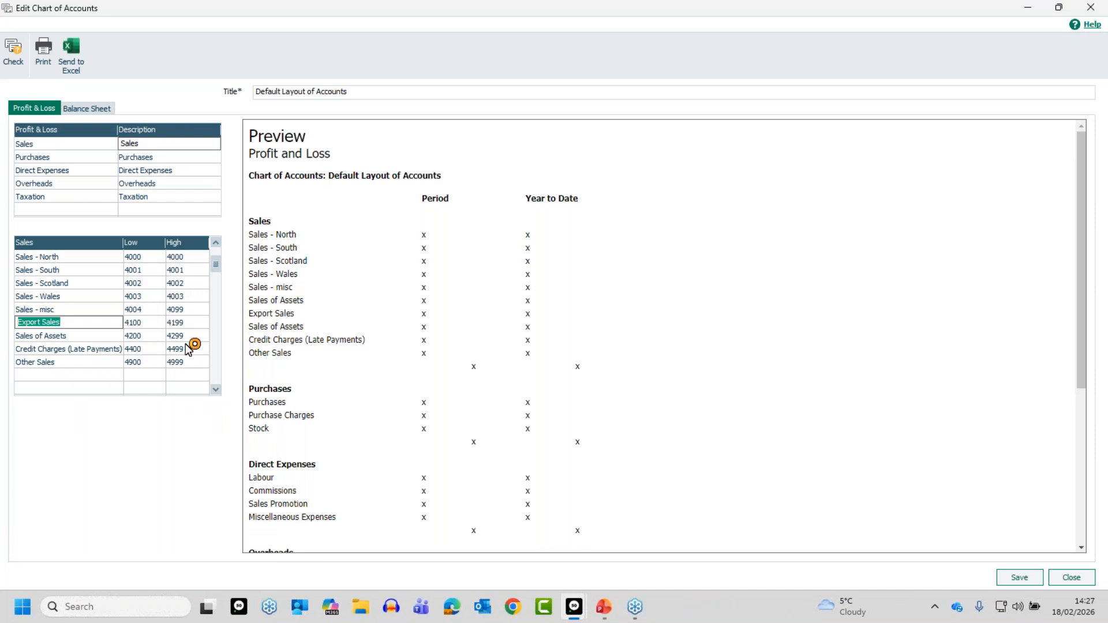
pyautogui.click(144, 376)
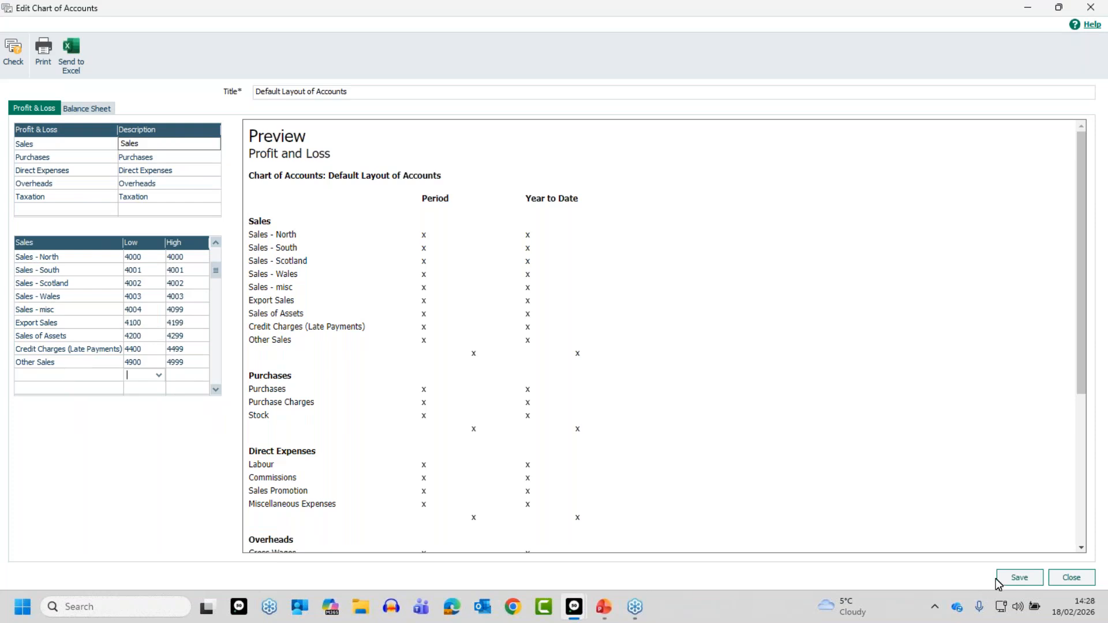
pyautogui.click(1018, 578)
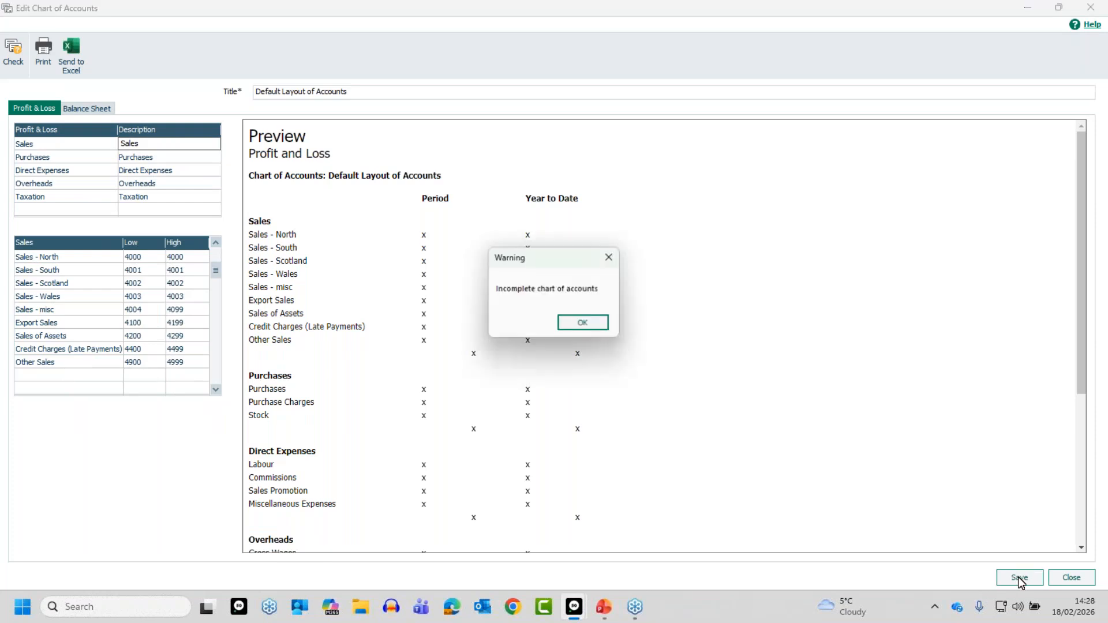
pyautogui.click(580, 325)
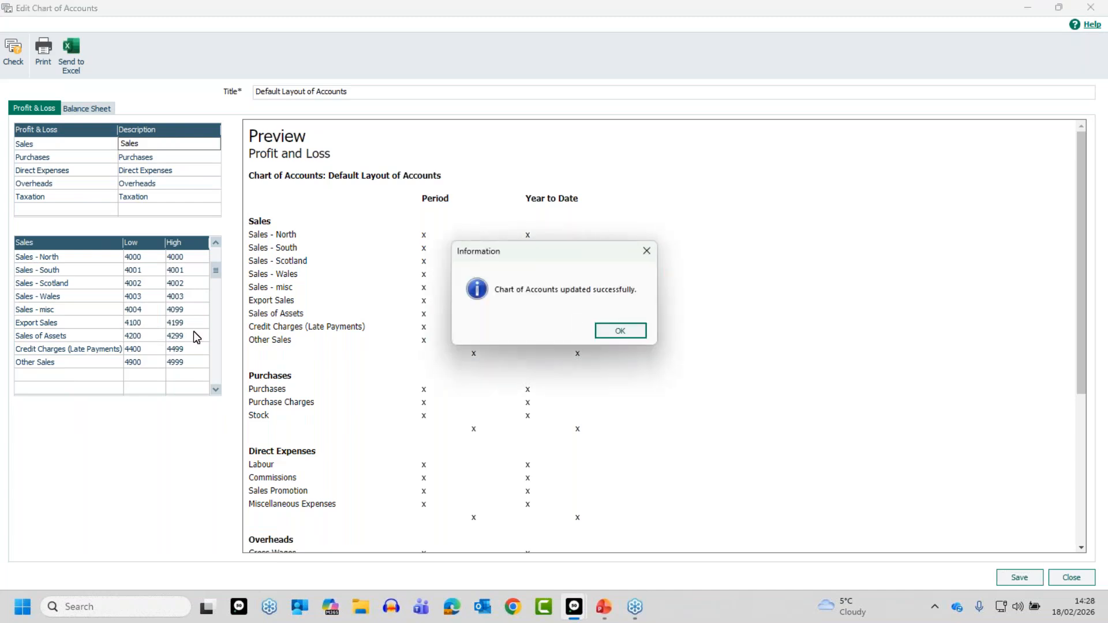
pyautogui.click(612, 330)
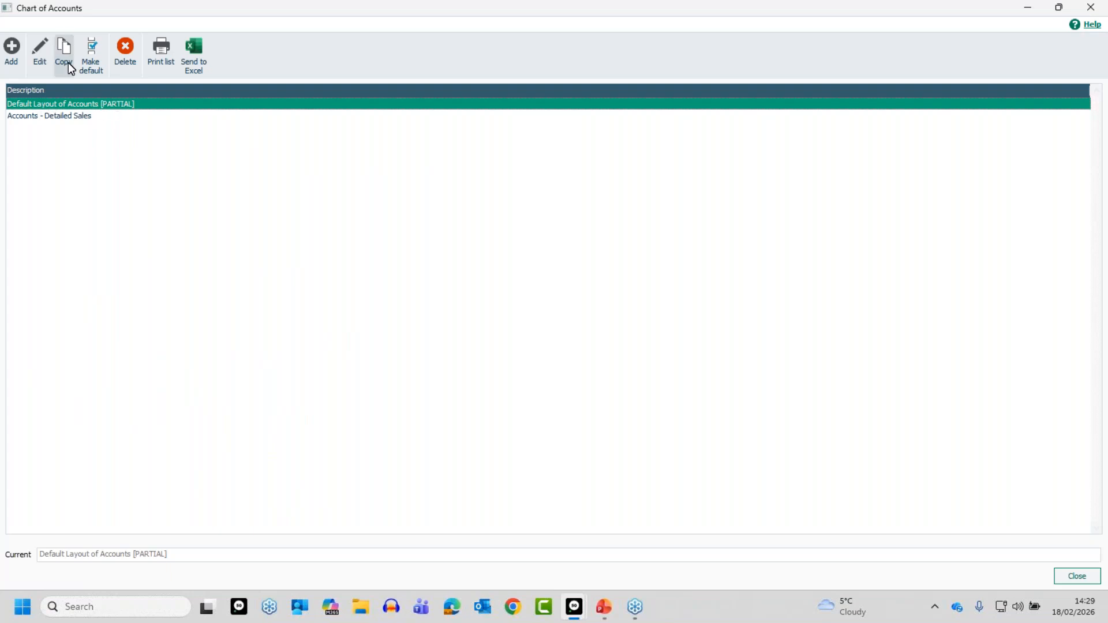
# - Check the Default Layout of Accounts [PARTIAL] for errors in a report preview, and close the layout
pyautogui.click(41, 51)
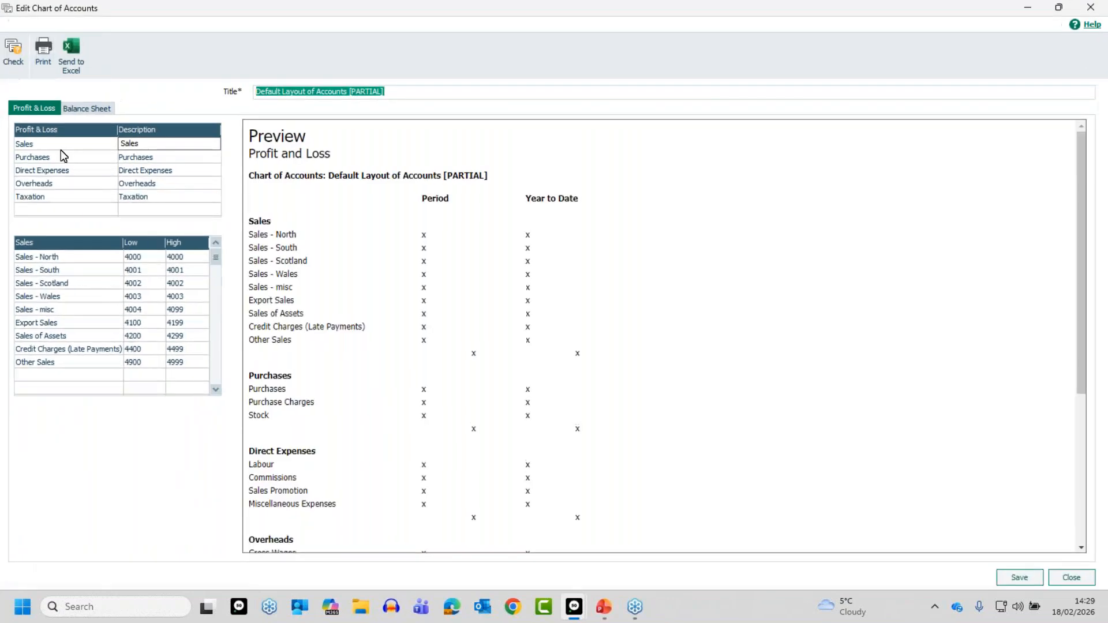
pyautogui.click(14, 50)
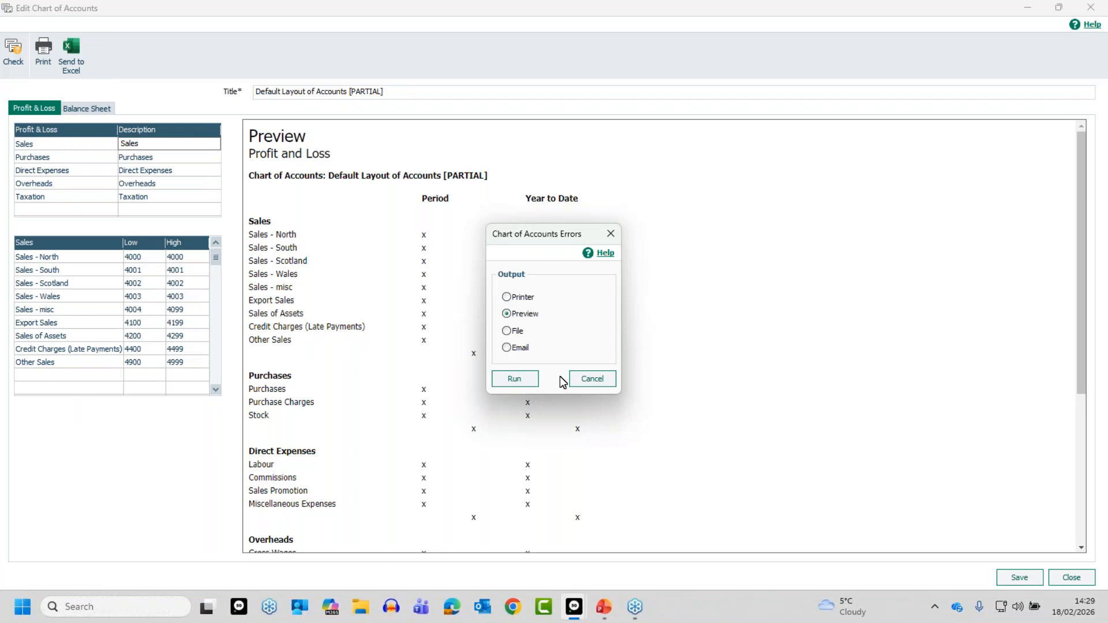
pyautogui.click(519, 380)
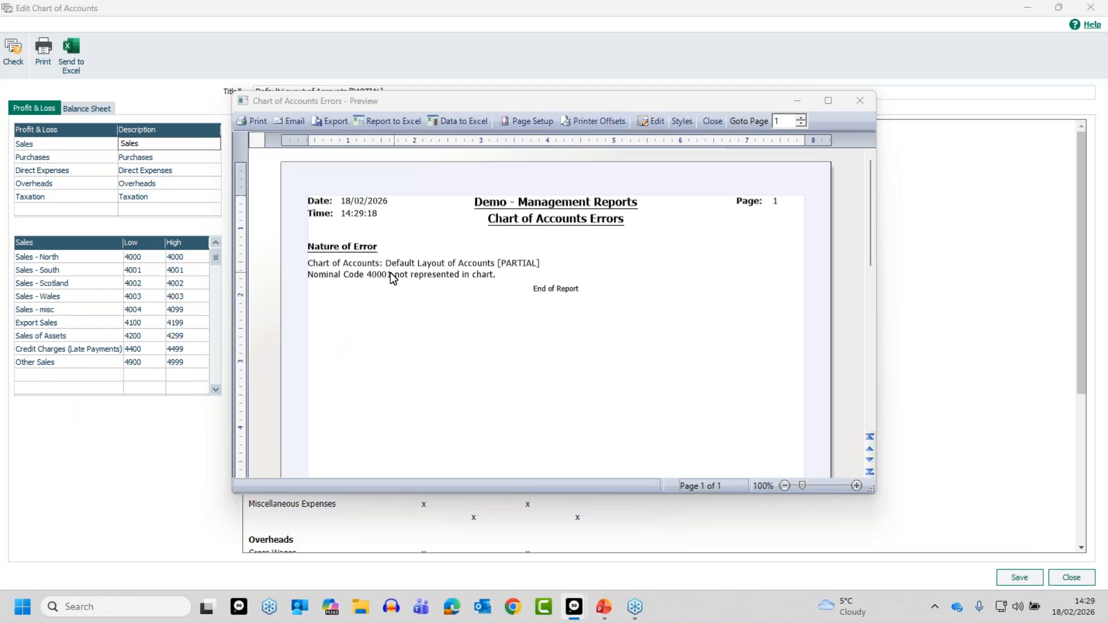
pyautogui.click(719, 119)
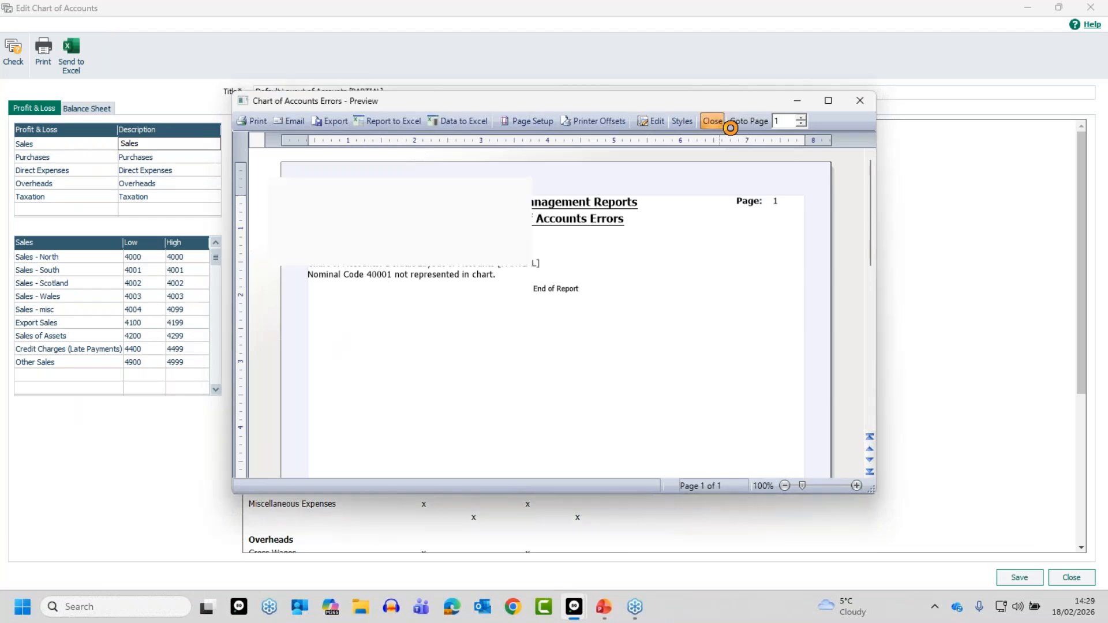
pyautogui.click(1068, 581)
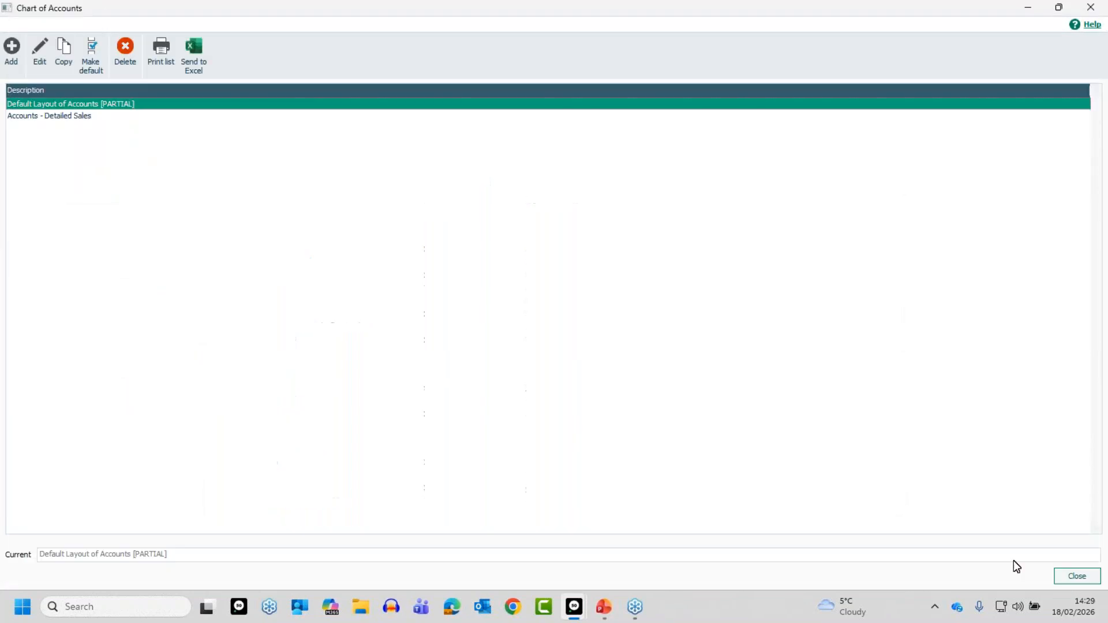
# - Try to delete nominal code 40001 (MC Test) from the nominal codes list
pyautogui.click(1078, 574)
pyautogui.press('Down')
pyautogui.press('Down')
pyautogui.press('Down')
pyautogui.press('Down')
pyautogui.press('Down')
pyautogui.press('Down')
pyautogui.press('Down')
pyautogui.press('Down')
pyautogui.press('Down')
pyautogui.press('Down')
pyautogui.press('Down')
pyautogui.press('Down')
pyautogui.press('Down')
pyautogui.press('Down')
pyautogui.press('Down')
pyautogui.press('Down')
pyautogui.press('Down')
pyautogui.press('Down')
pyautogui.press('Down')
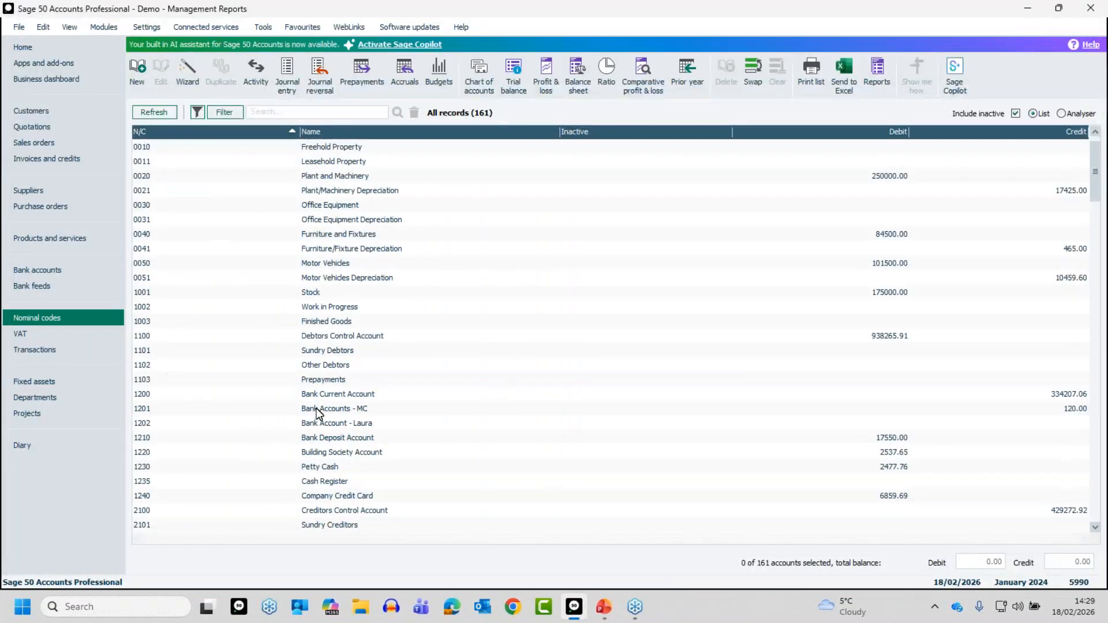
pyautogui.press('Down')
pyautogui.press('Down')
pyautogui.press('Down')
pyautogui.press('Down')
pyautogui.press('Down')
pyautogui.press('Down')
pyautogui.press('Down')
pyautogui.press('Down')
pyautogui.press('Down')
pyautogui.press('Down')
pyautogui.press('Down')
pyautogui.press('Down')
pyautogui.press('Down')
pyautogui.press('Down')
pyautogui.press('Down')
pyautogui.press('Down')
pyautogui.press('Down')
pyautogui.press('Down')
pyautogui.press('Down')
pyautogui.press('Down')
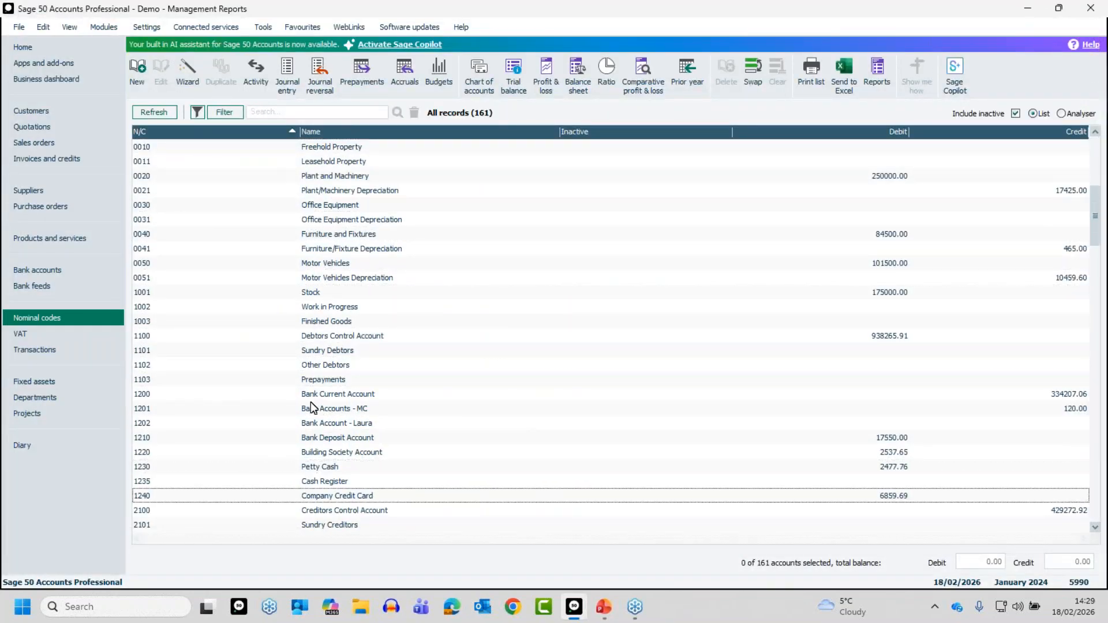
pyautogui.press('Down')
pyautogui.press('Down')
pyautogui.press('Down')
pyautogui.press('Down')
pyautogui.press('Down')
pyautogui.press('Down')
pyautogui.press('Down')
pyautogui.press('Down')
pyautogui.press('Down')
pyautogui.press('Down')
pyautogui.press('Down')
pyautogui.press('Down')
pyautogui.press('Down')
pyautogui.press('Down')
pyautogui.press('Down')
pyautogui.press('Down')
pyautogui.press('Down')
pyautogui.press('Down')
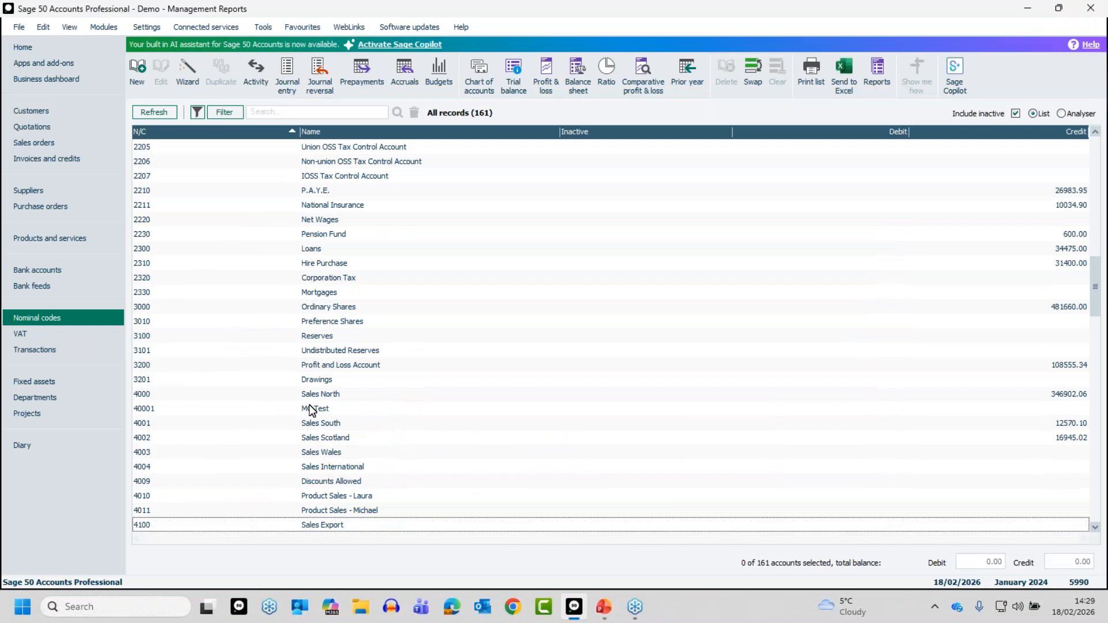
pyautogui.click(310, 407)
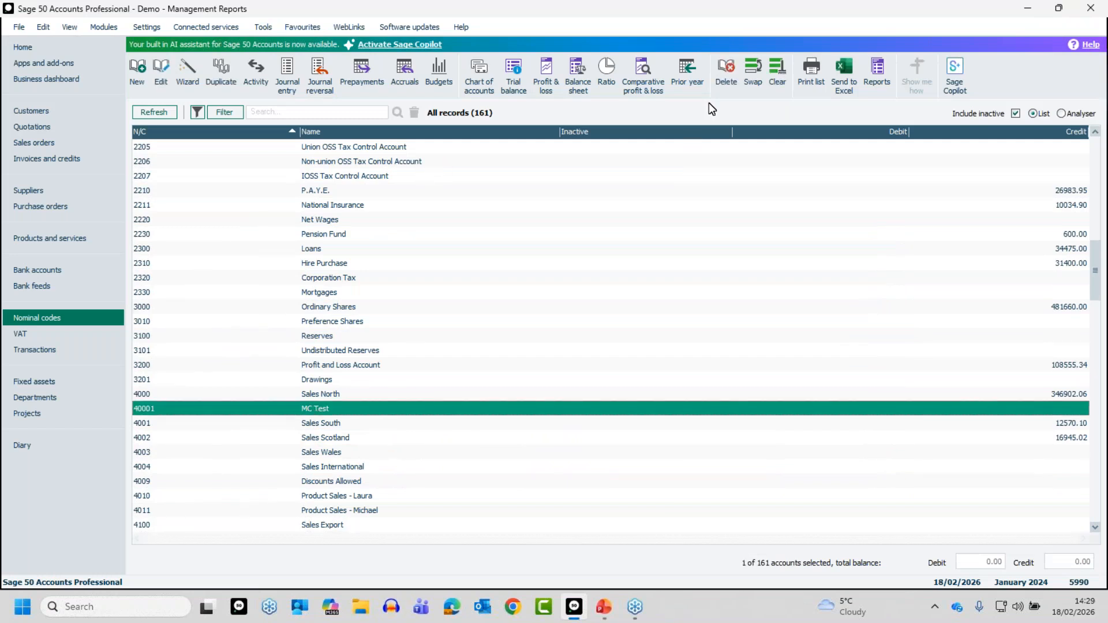
pyautogui.click(727, 74)
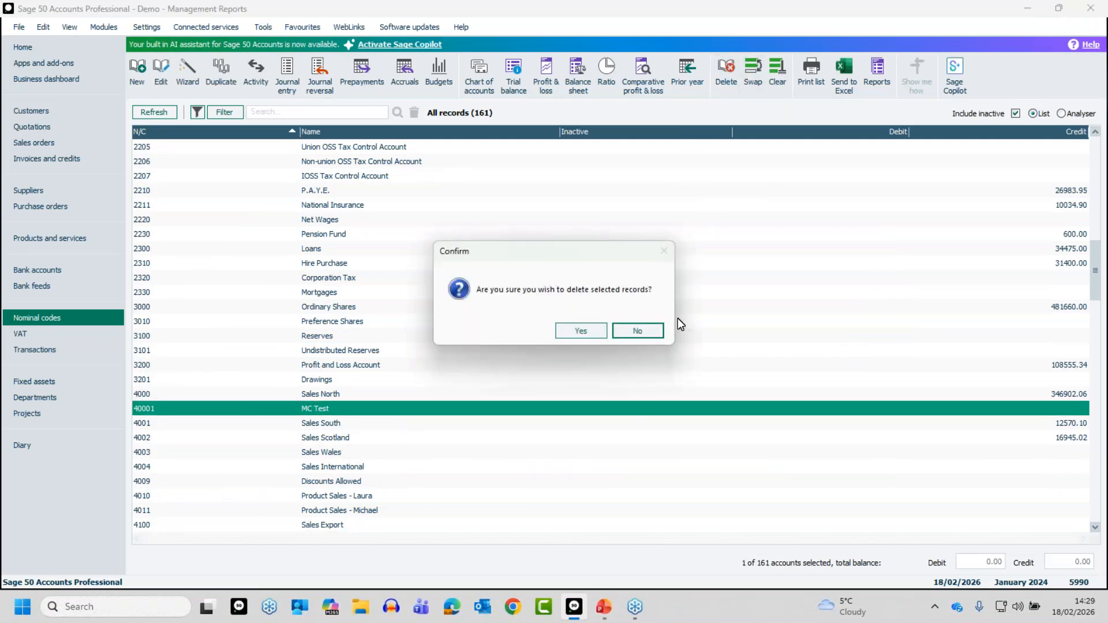
pyautogui.click(580, 331)
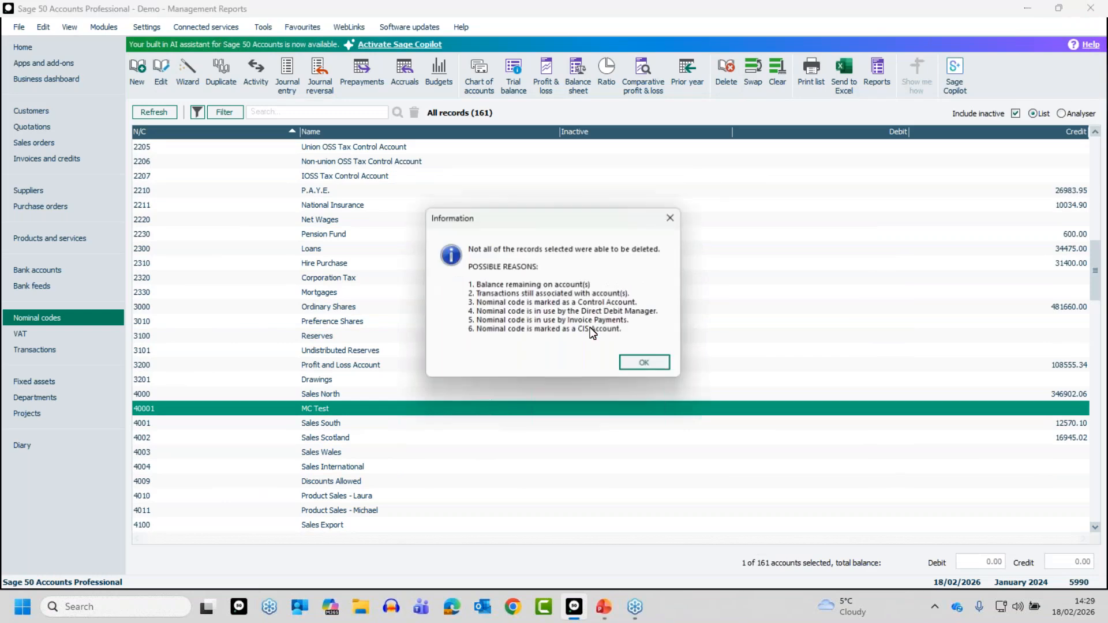
pyautogui.click(645, 365)
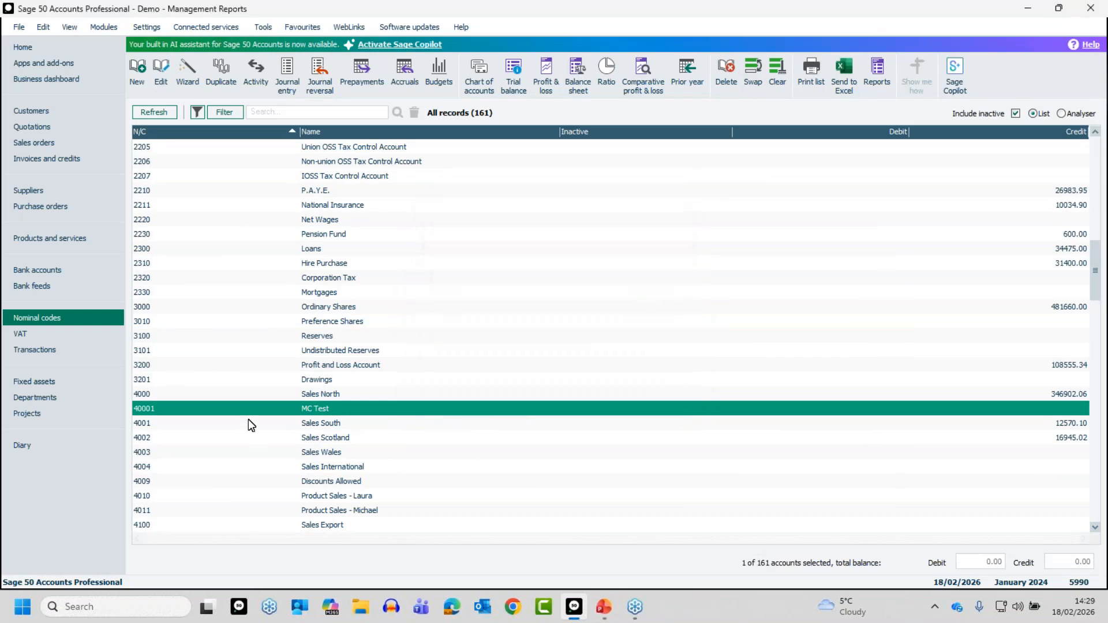
# - Review the transaction activity of nominal code 40001 and try again to delete the code
pyautogui.click(252, 74)
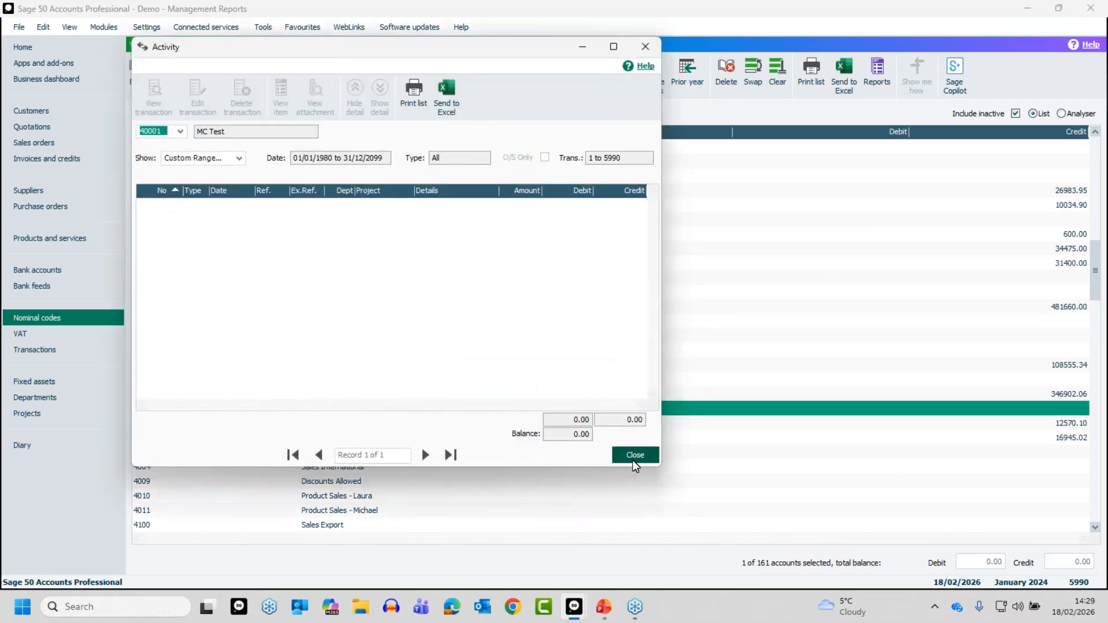
pyautogui.click(634, 457)
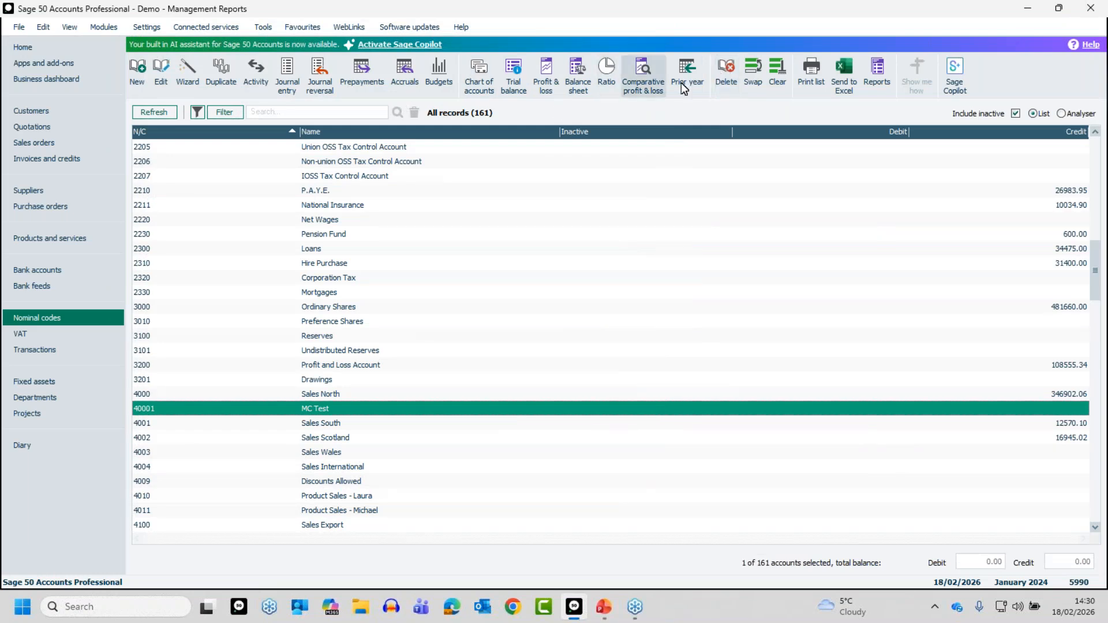
pyautogui.click(775, 69)
pyautogui.click(532, 405)
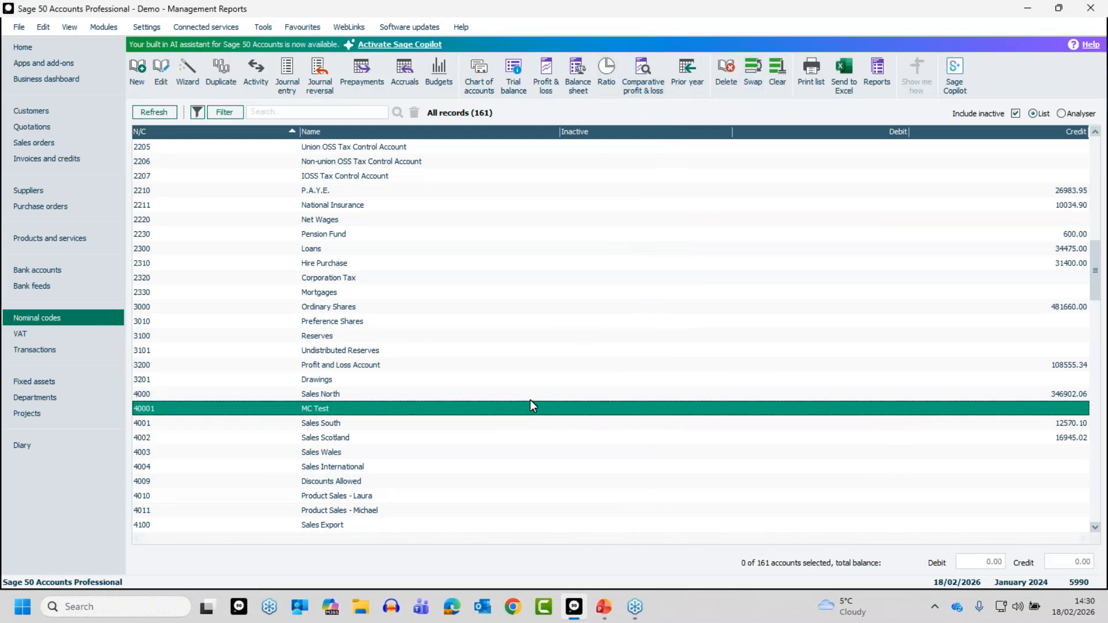
pyautogui.click(725, 70)
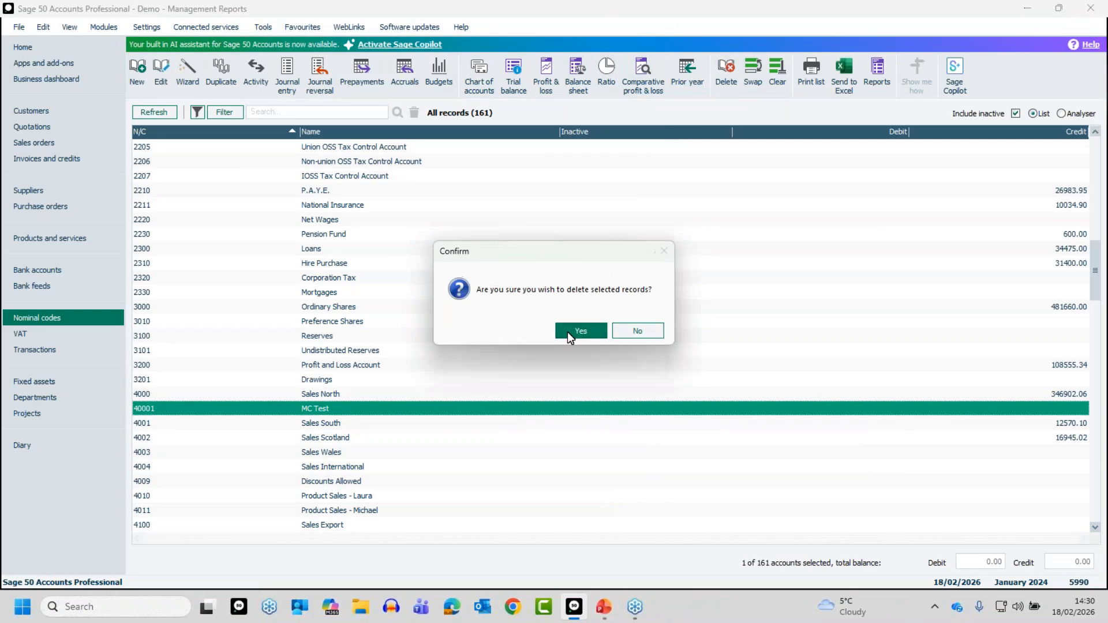
pyautogui.click(567, 331)
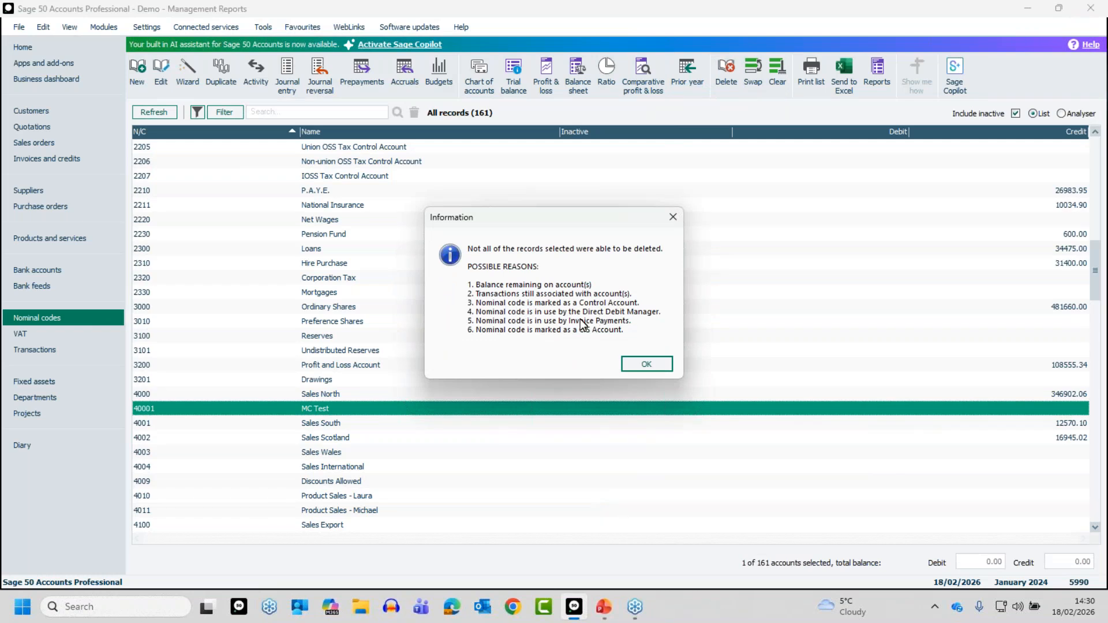
pyautogui.click(642, 365)
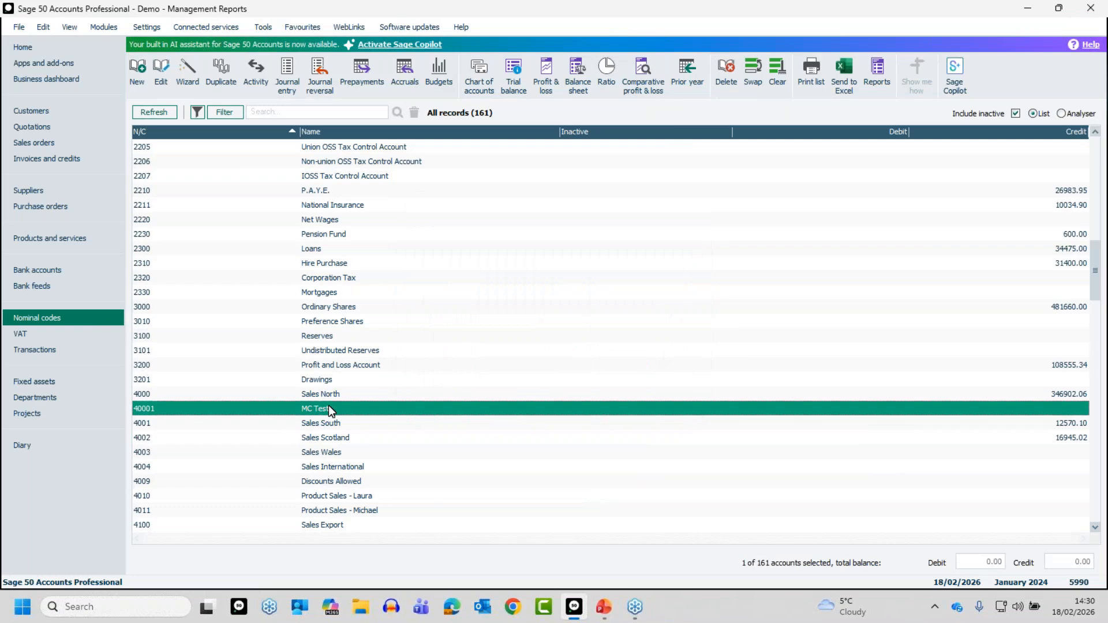
# - Try to remove [PARTIAL] from the title of the Default Layout of Accounts and save the chart of accounts layout
pyautogui.click(484, 77)
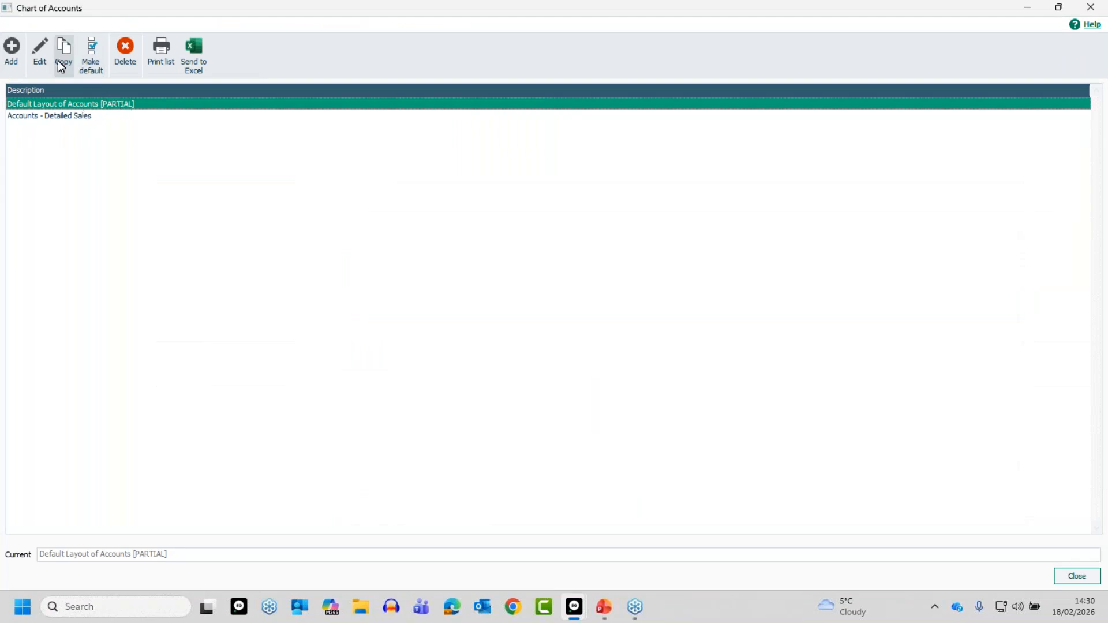
pyautogui.click(45, 48)
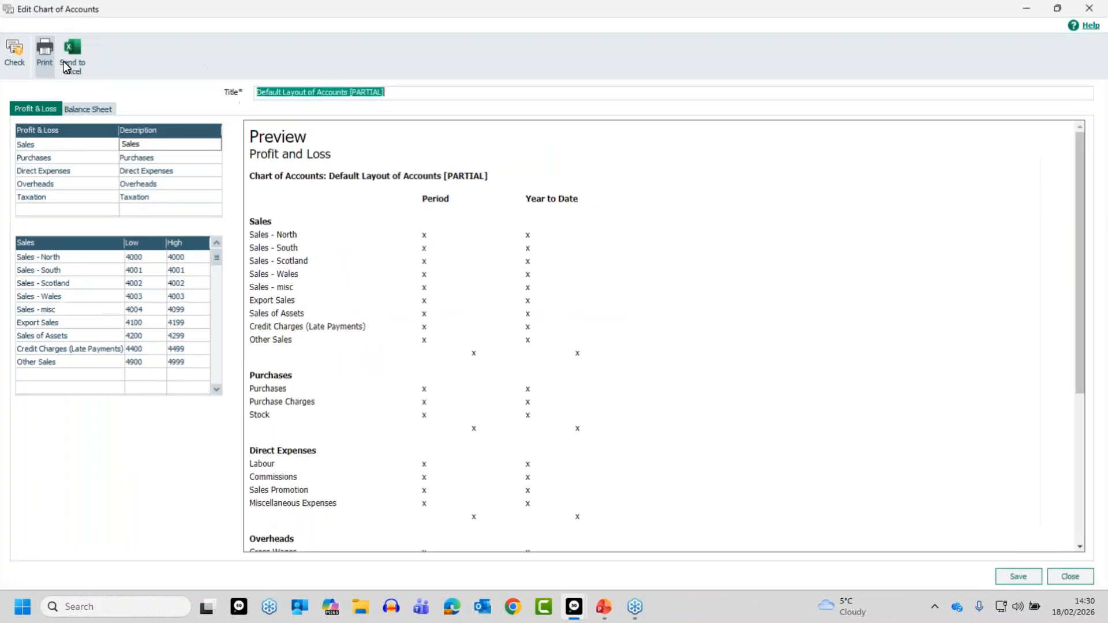
pyautogui.moveTo(350, 91); pyautogui.dragTo(455, 90)
pyautogui.press('BackSpace')
pyautogui.press('BackSpace')
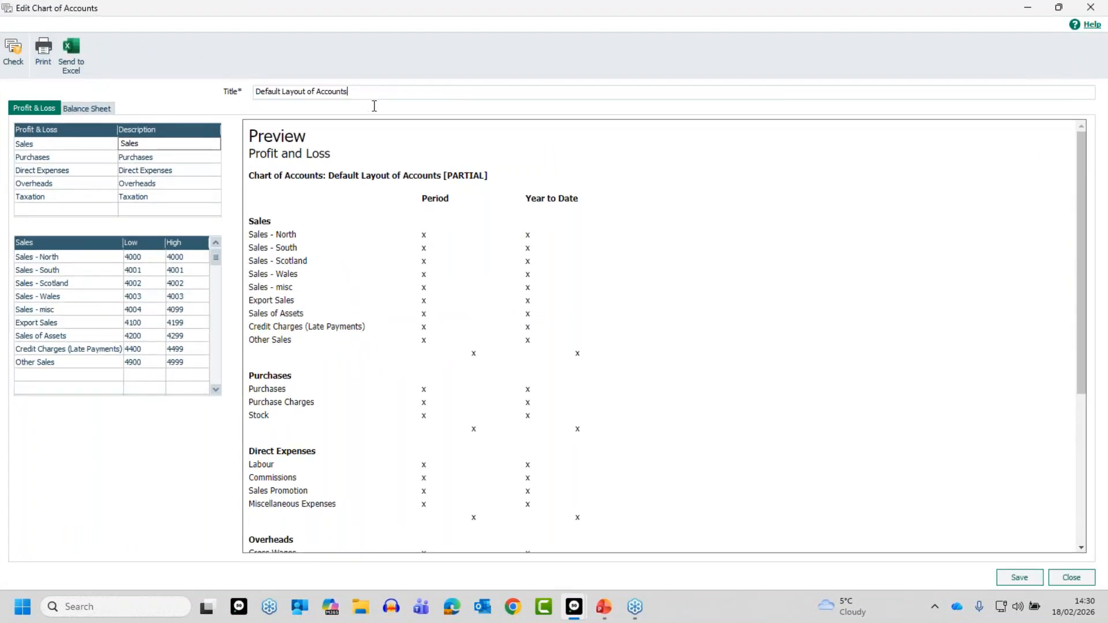
pyautogui.click(1017, 578)
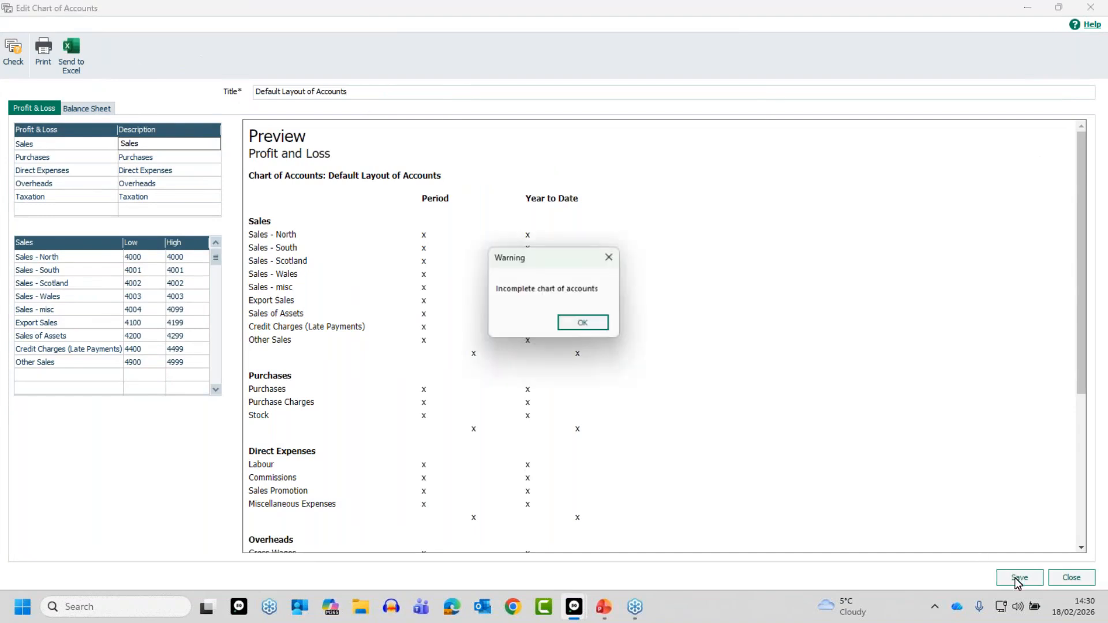
pyautogui.click(583, 325)
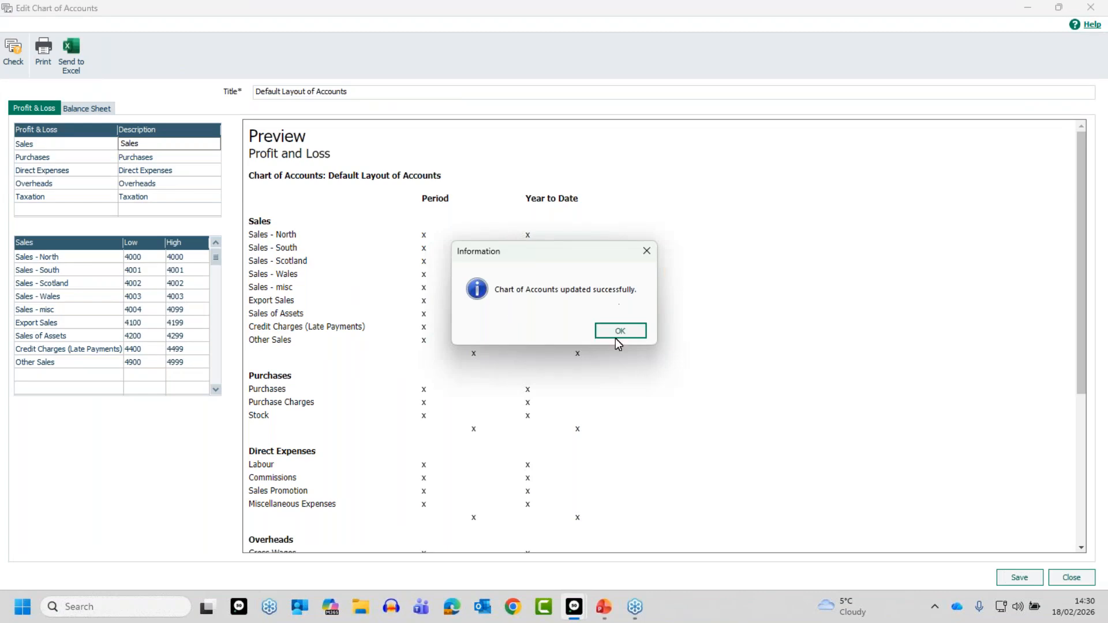
pyautogui.click(622, 332)
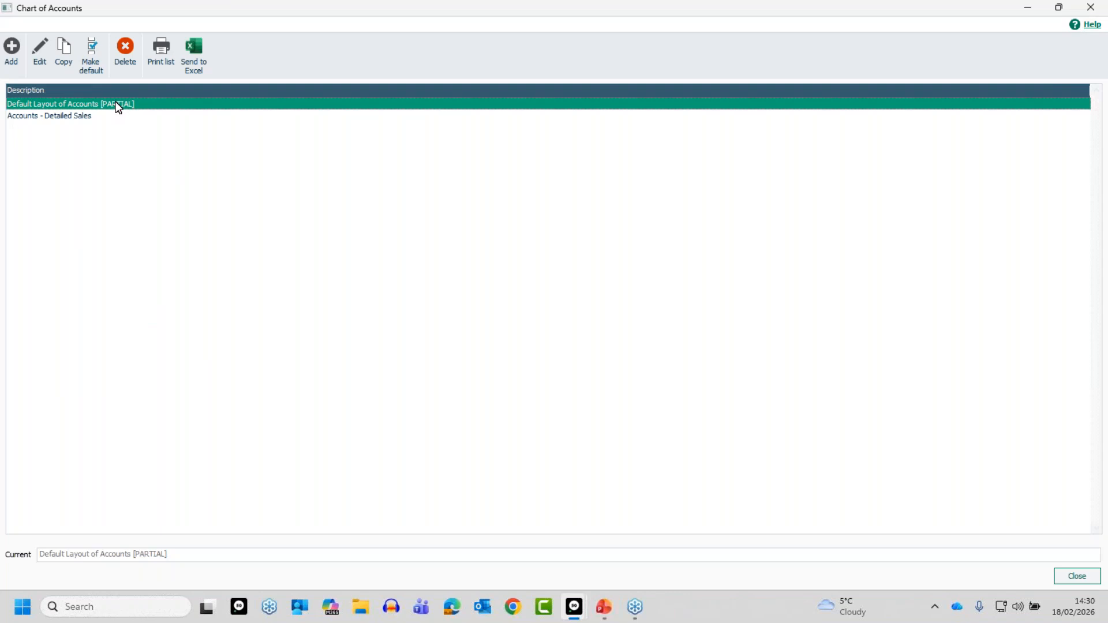
# - Add a Sales - MC line below Other Sales in the default layout, with low and high nominal codes both 40001
pyautogui.click(40, 54)
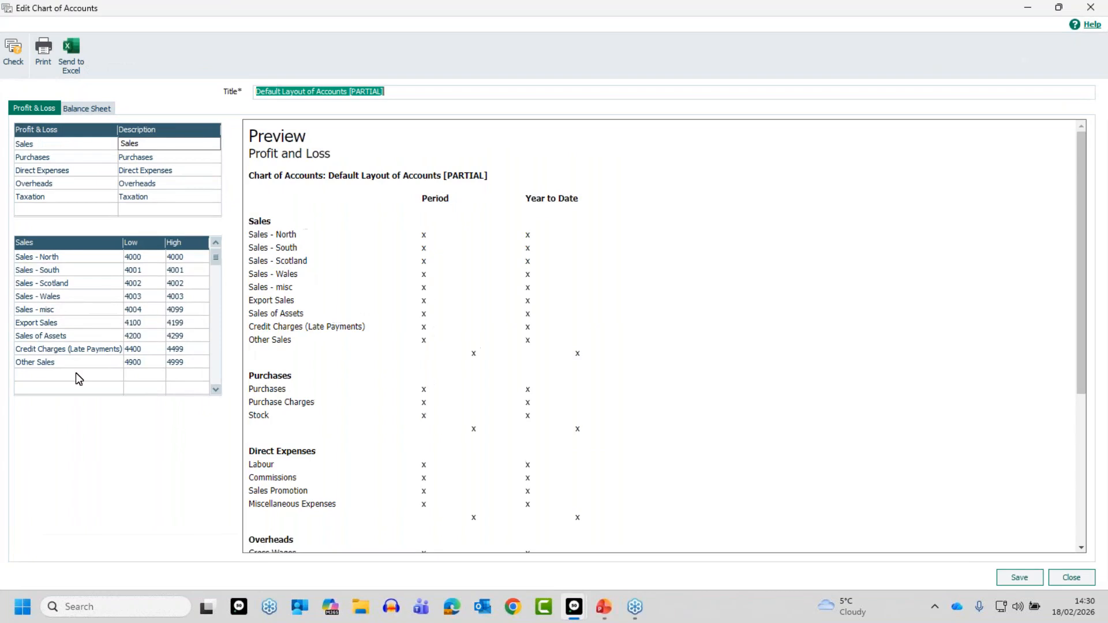
pyautogui.click(78, 376)
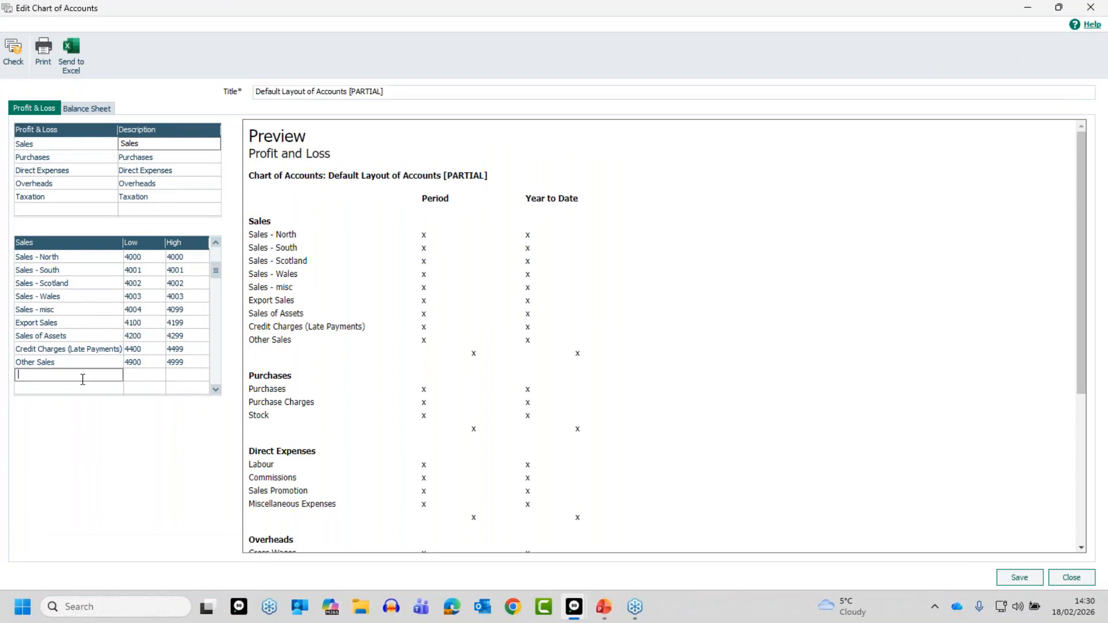
pyautogui.write('Sales - MC')
pyautogui.press('Tab')
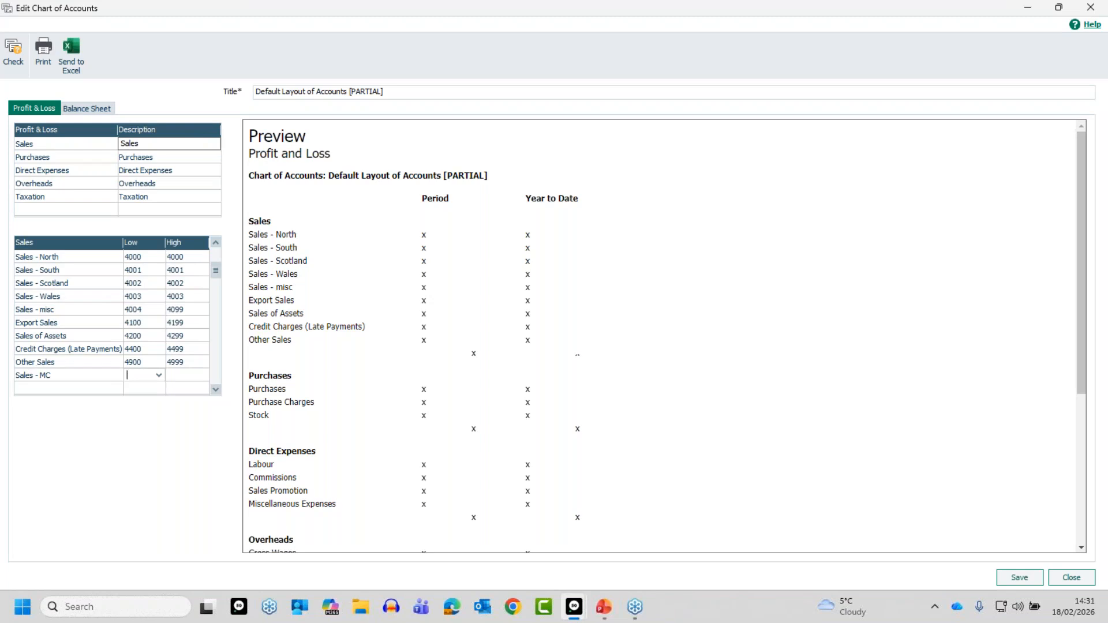
pyautogui.write('40001')
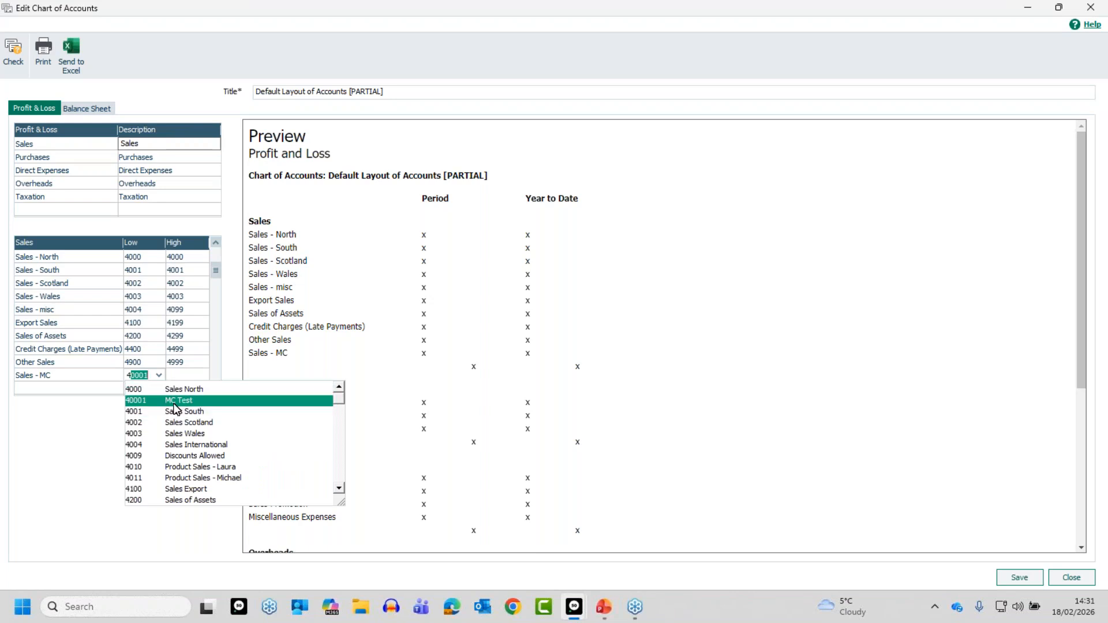
pyautogui.click(175, 400)
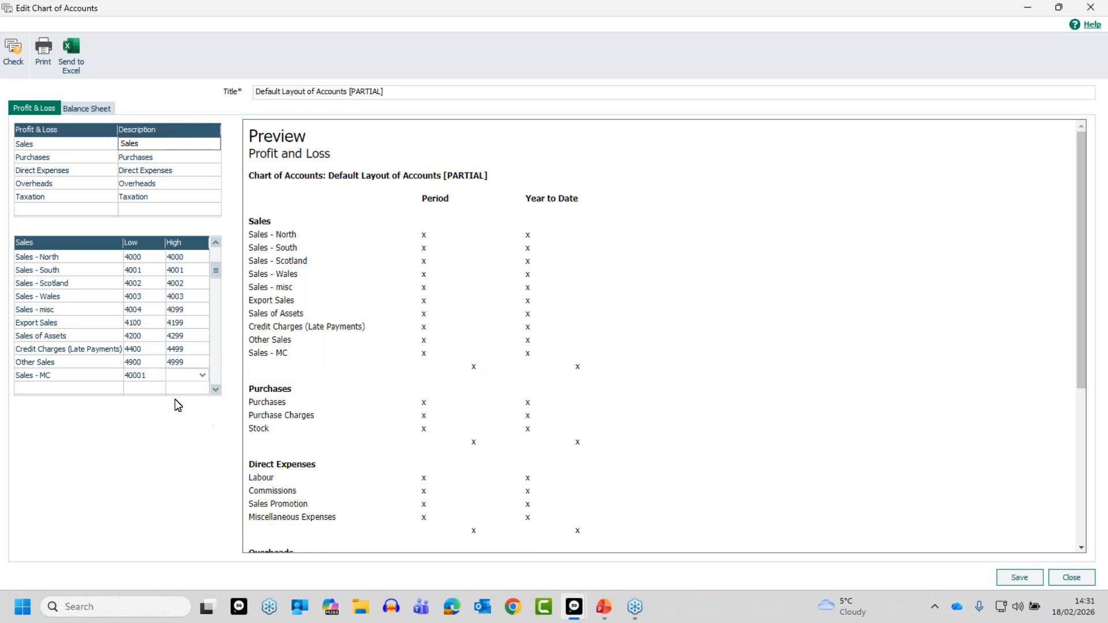
pyautogui.write('40')
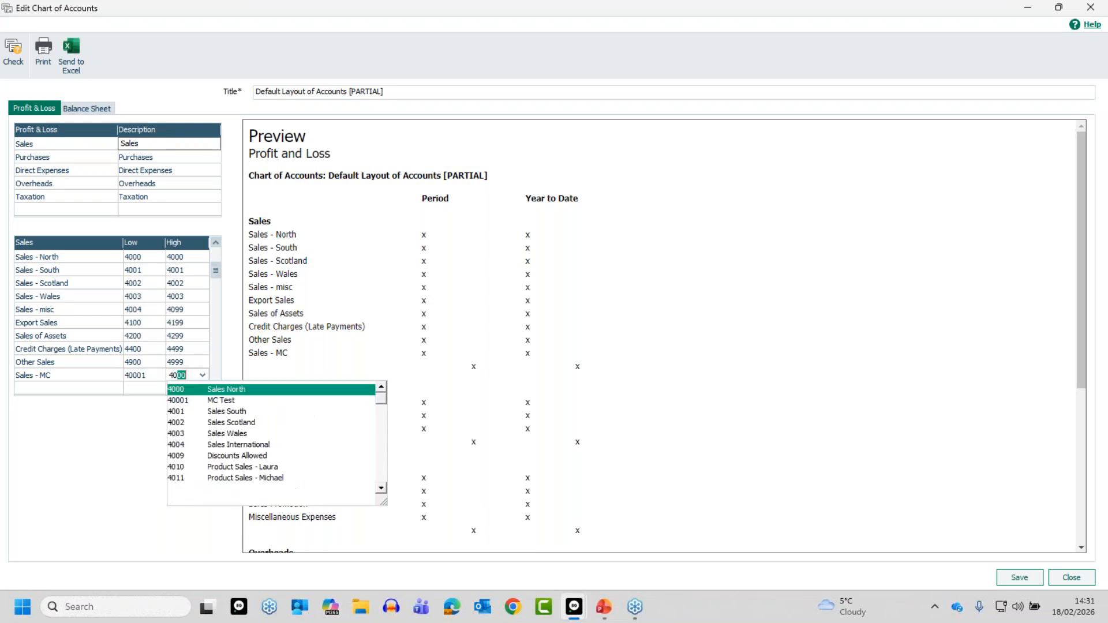
pyautogui.write('001')
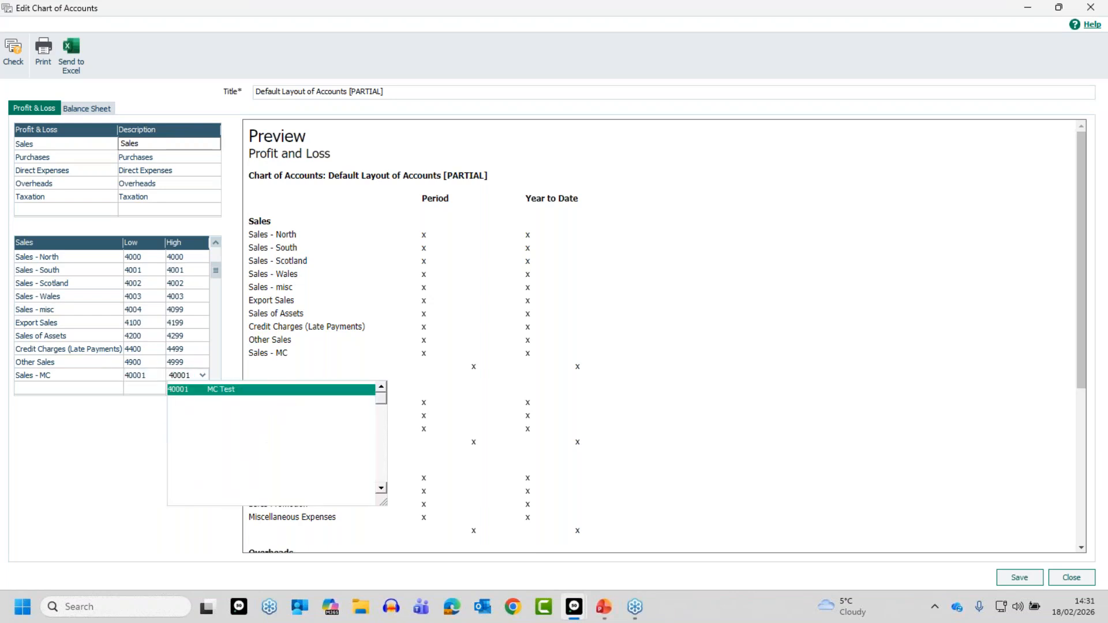
pyautogui.press('Return')
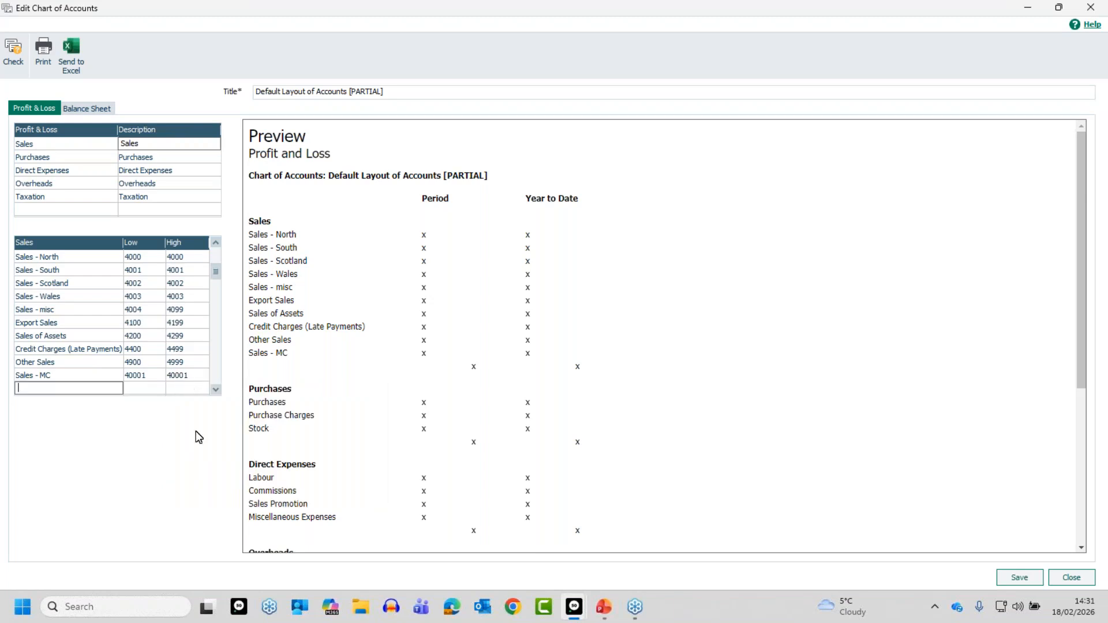
# - Check the chart of accounts for errors, saving the changes, and save the layout again to close it
pyautogui.click(13, 49)
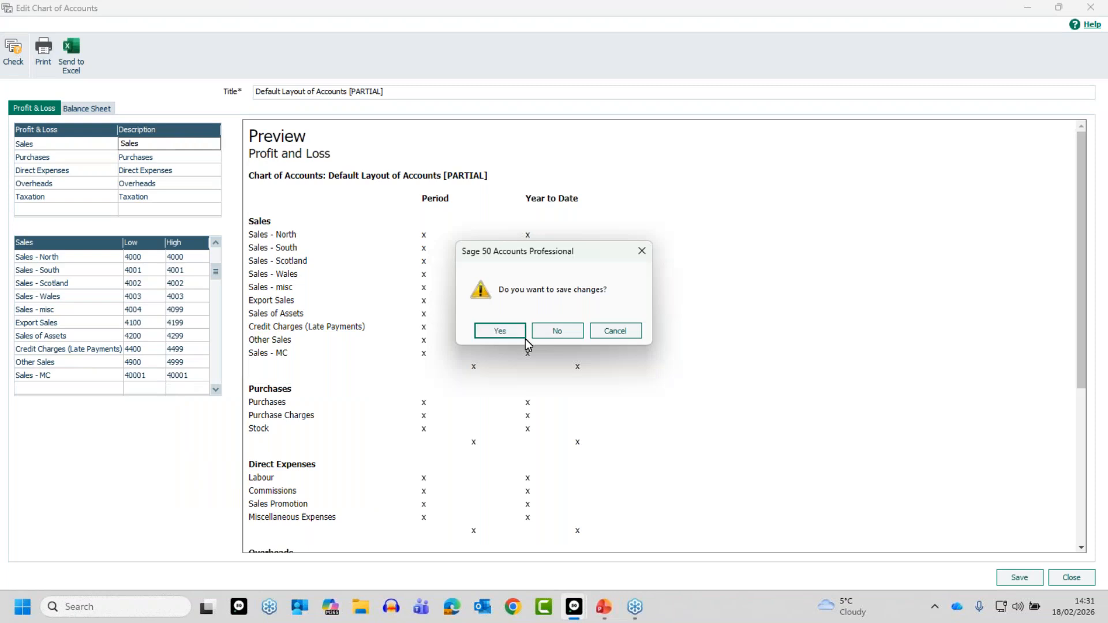
pyautogui.click(512, 331)
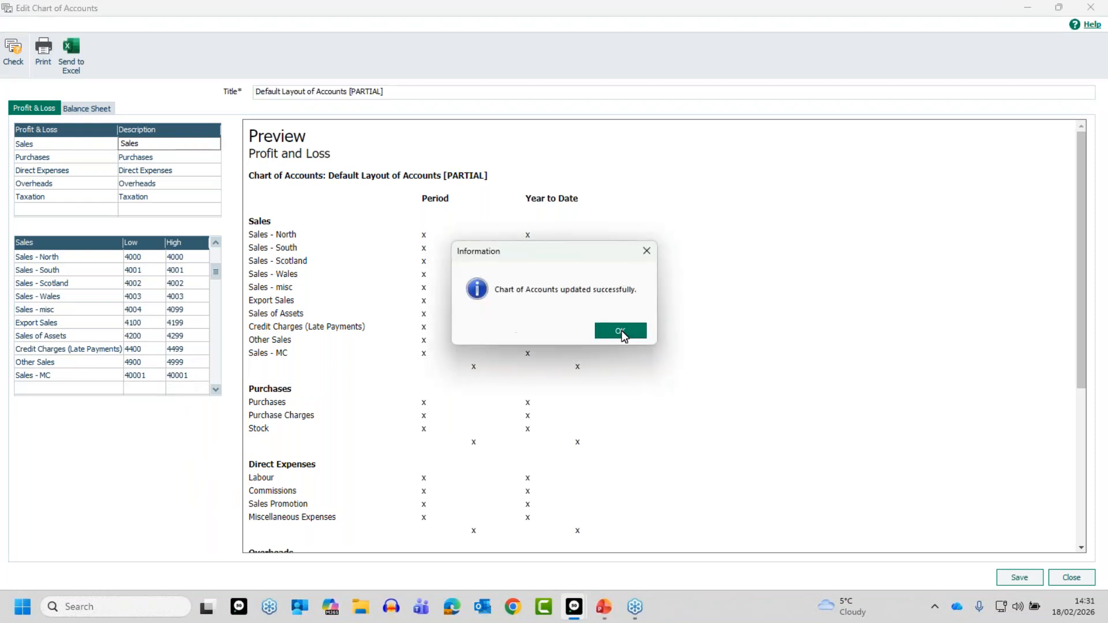
pyautogui.click(622, 330)
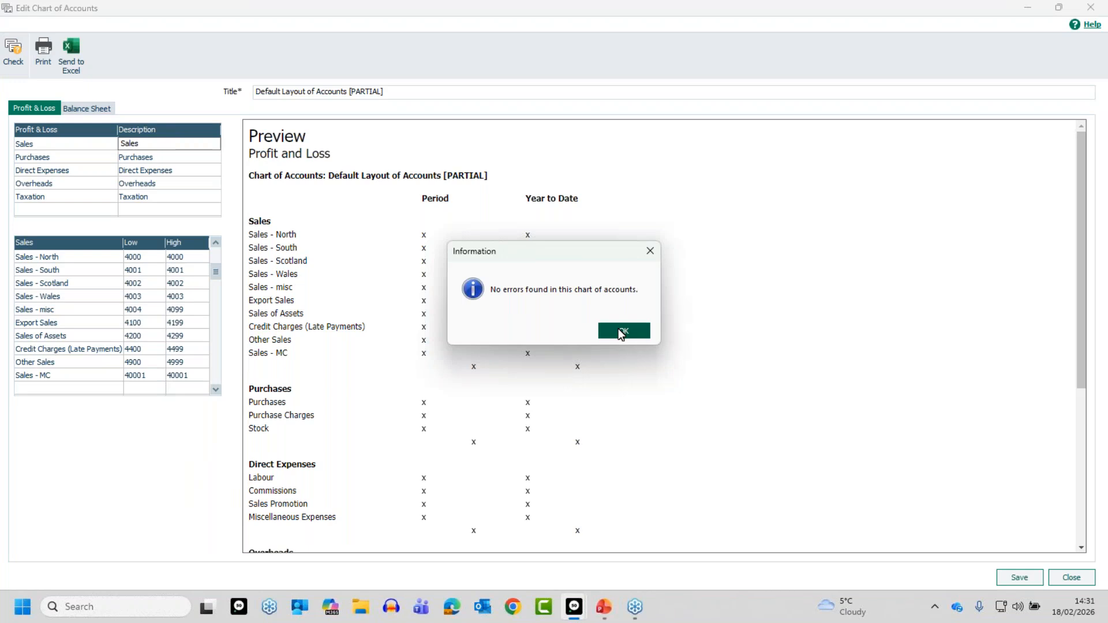
pyautogui.click(619, 328)
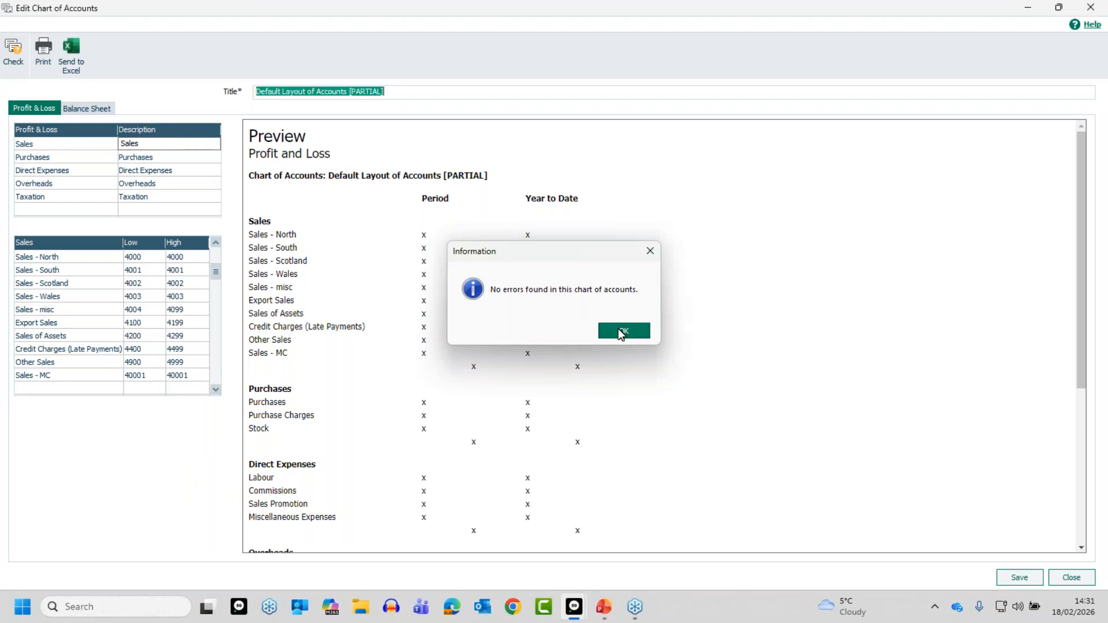
pyautogui.click(1020, 575)
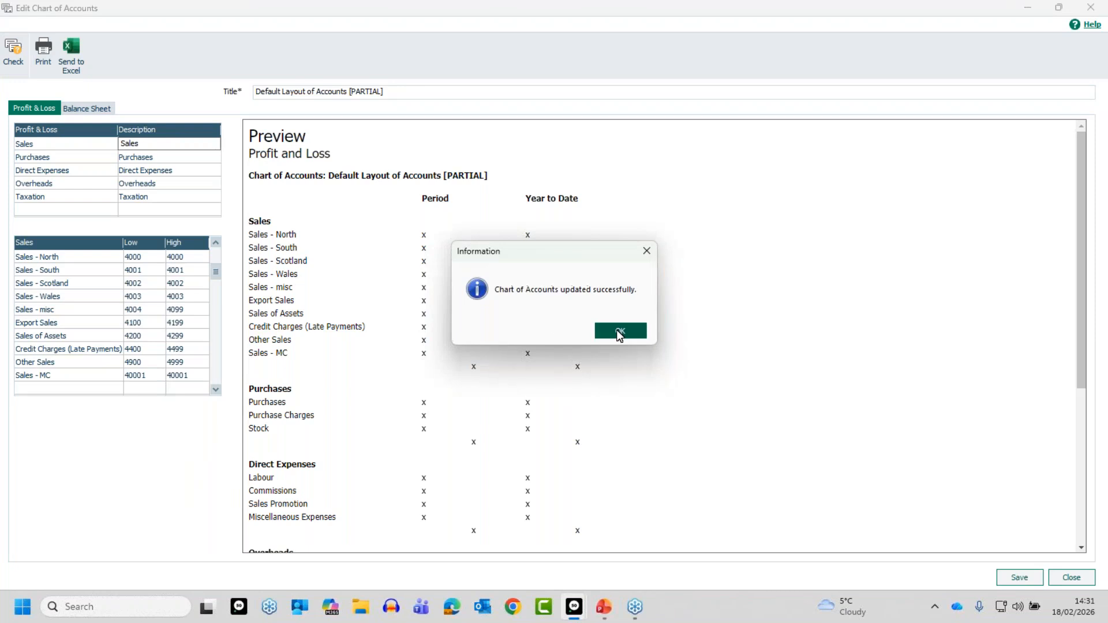
pyautogui.click(622, 331)
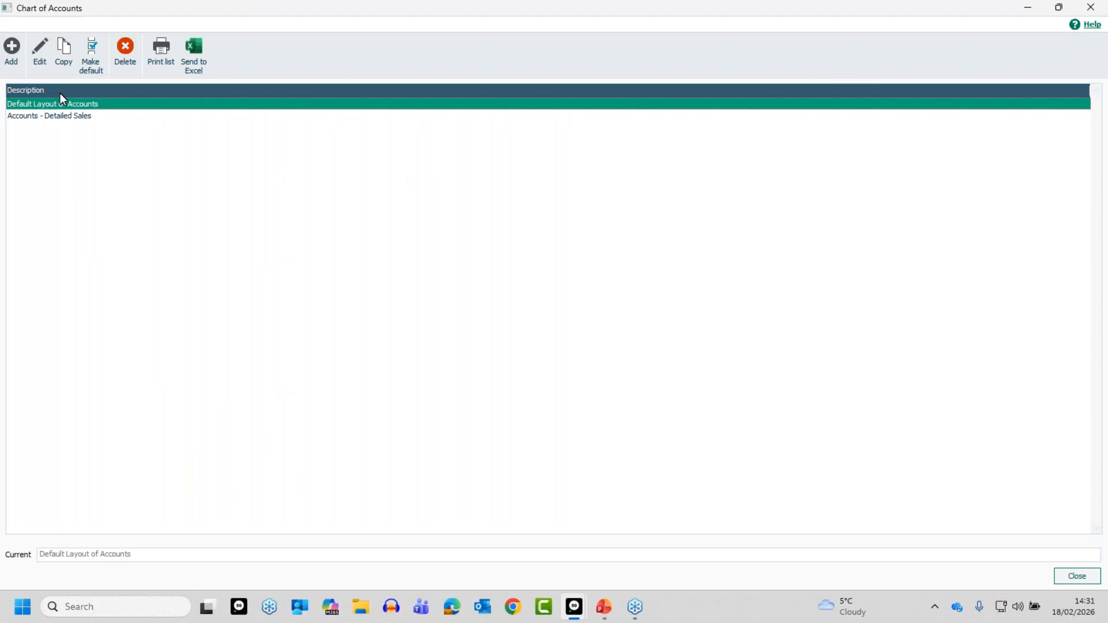
# - Reopen the Default Layout of Accounts and set the low nominal code of Sales - South to 4000
pyautogui.click(36, 53)
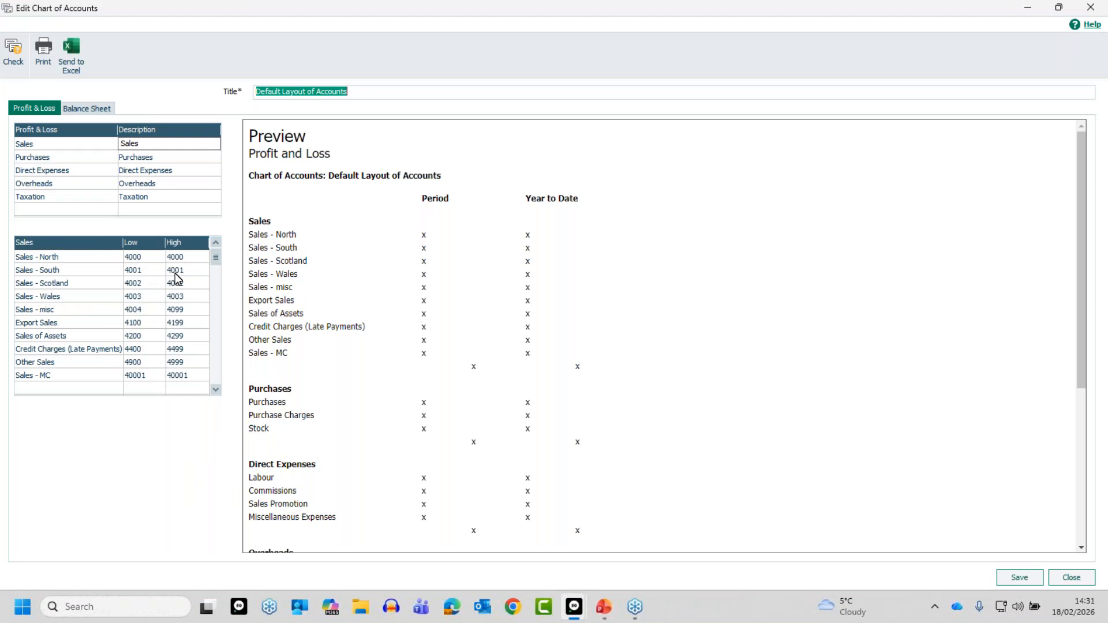
pyautogui.click(145, 276)
pyautogui.write('4')
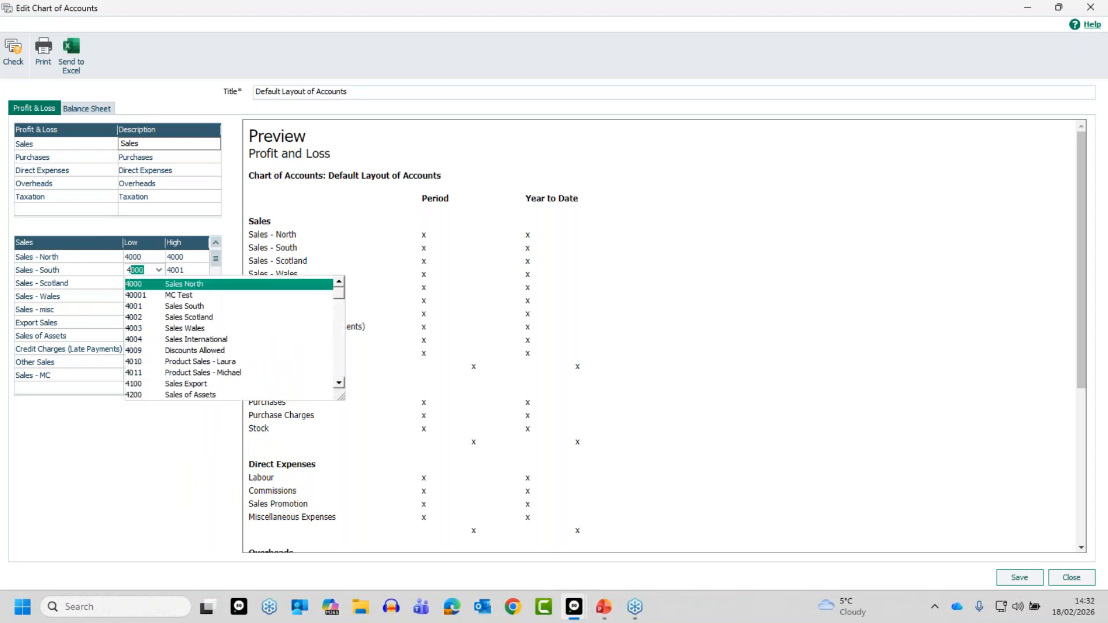
pyautogui.press('Tab')
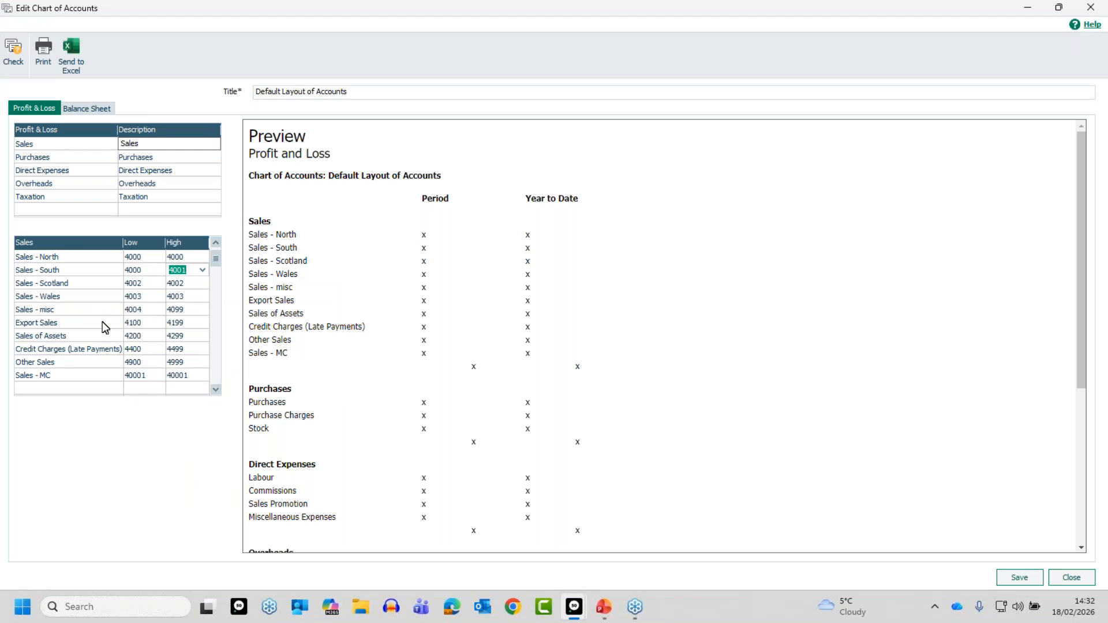
pyautogui.press('Tab')
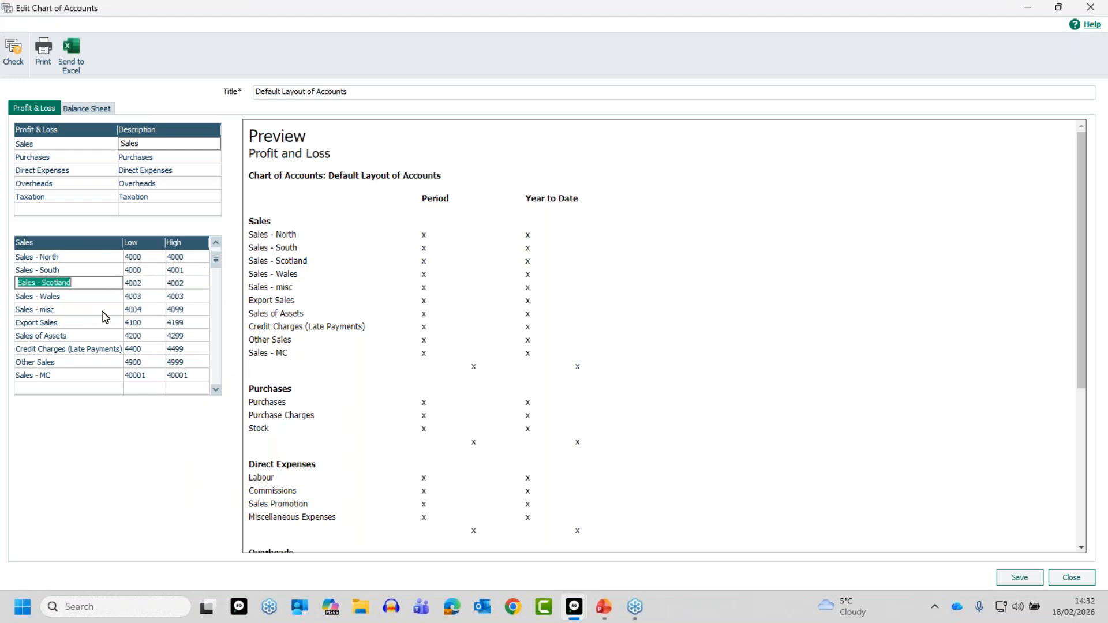
# - Set the low nominal code of Sales - South to 4001
pyautogui.click(146, 272)
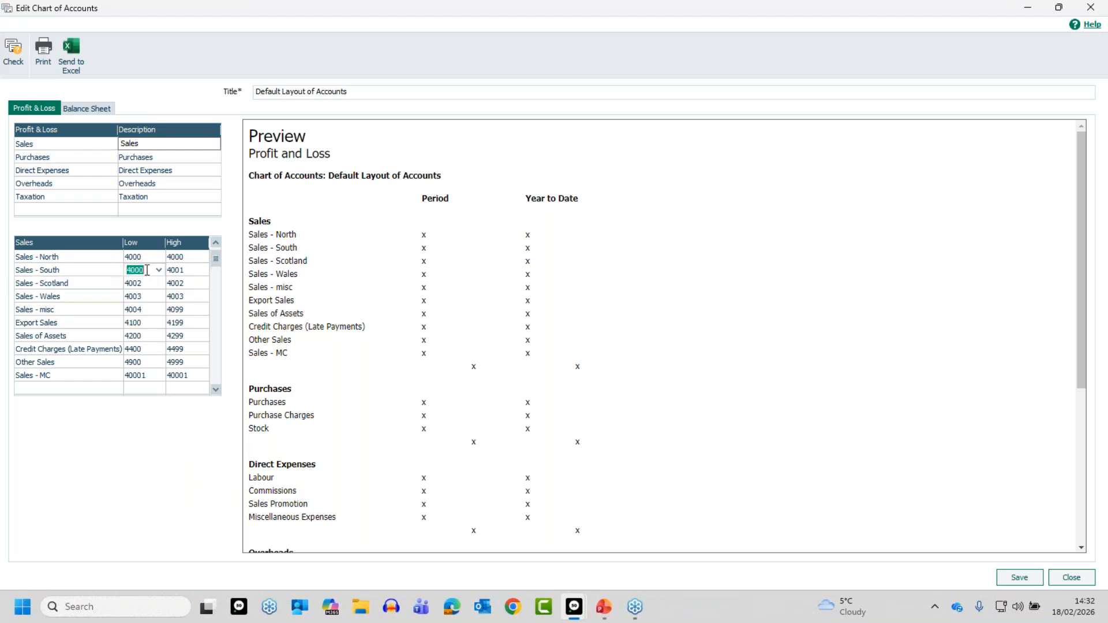
pyautogui.click(159, 270)
pyautogui.write('1')
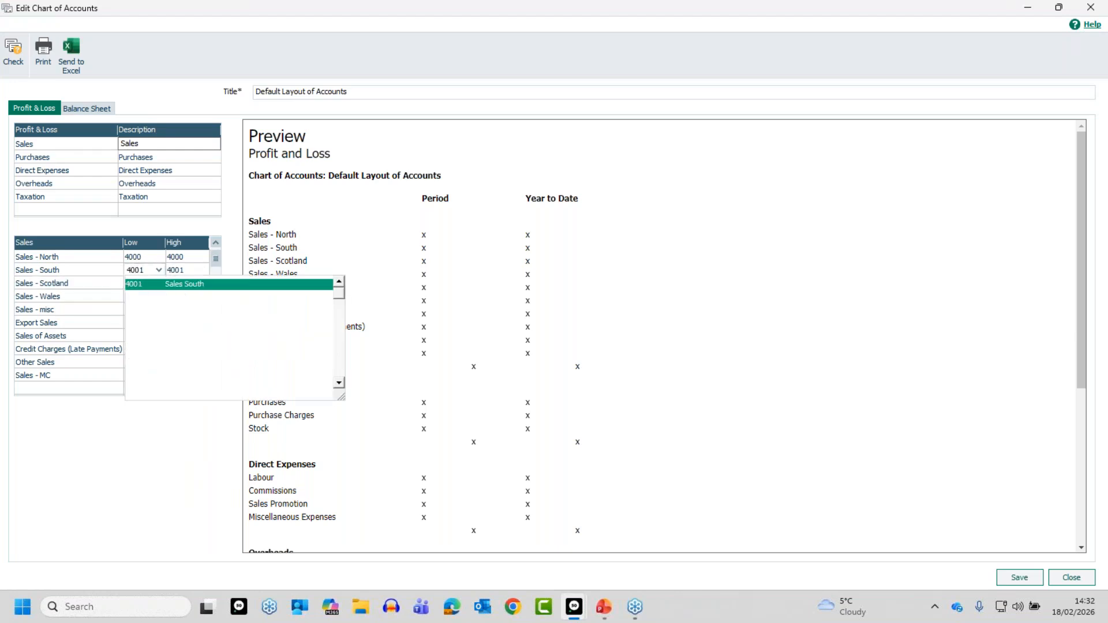
pyautogui.press('Tab')
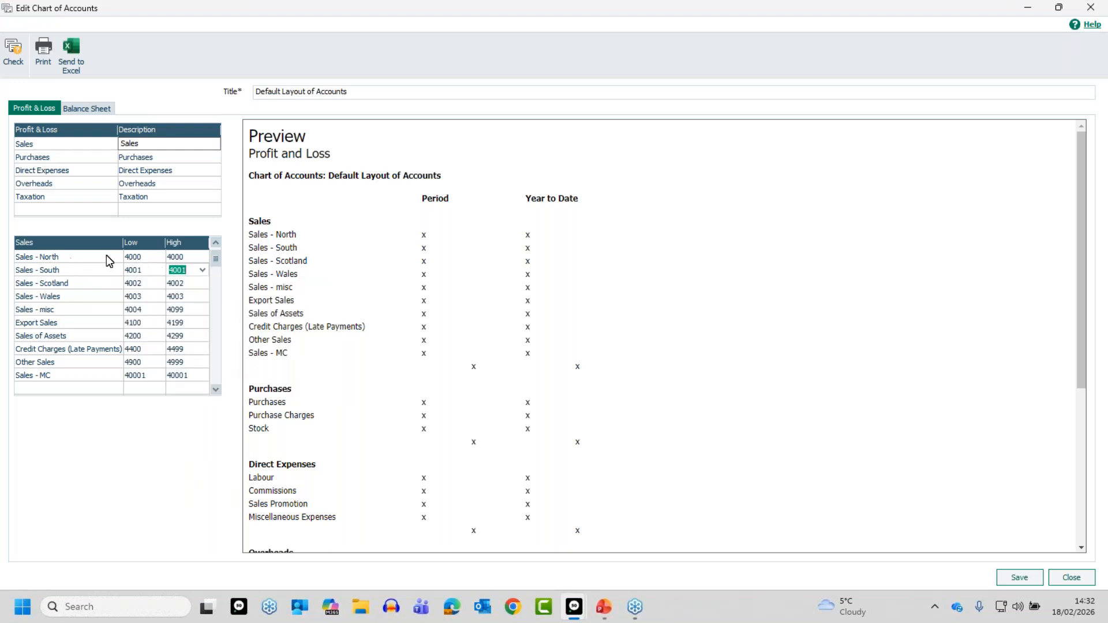
# - Set the low nominal code of Sales - Scotland to 4000 in the Sales category
pyautogui.click(146, 283)
pyautogui.write('4000')
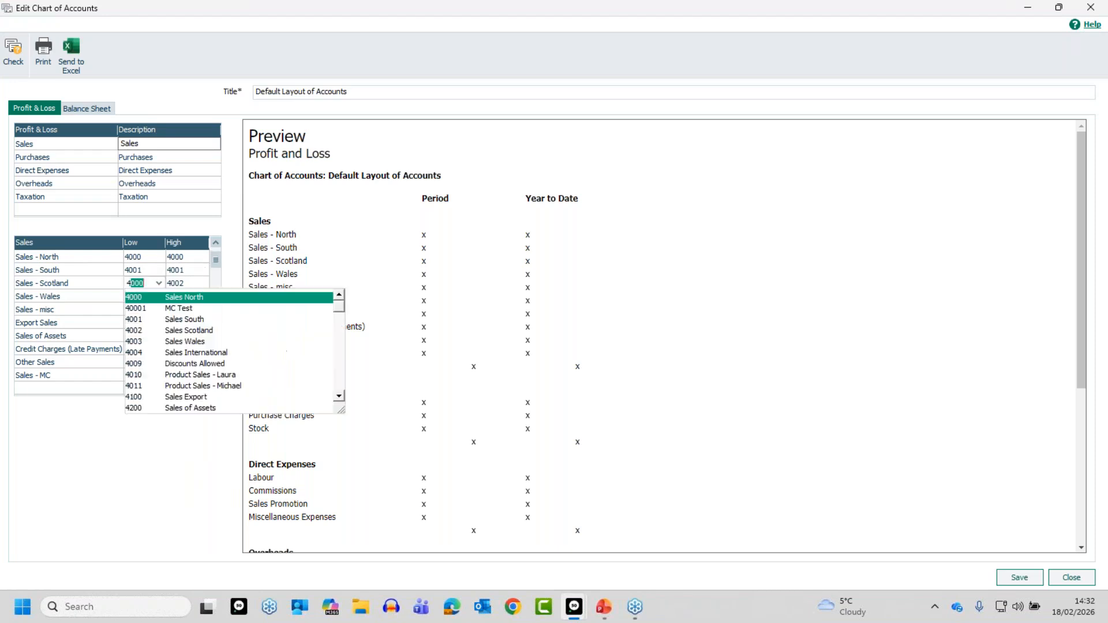
pyautogui.press('Tab')
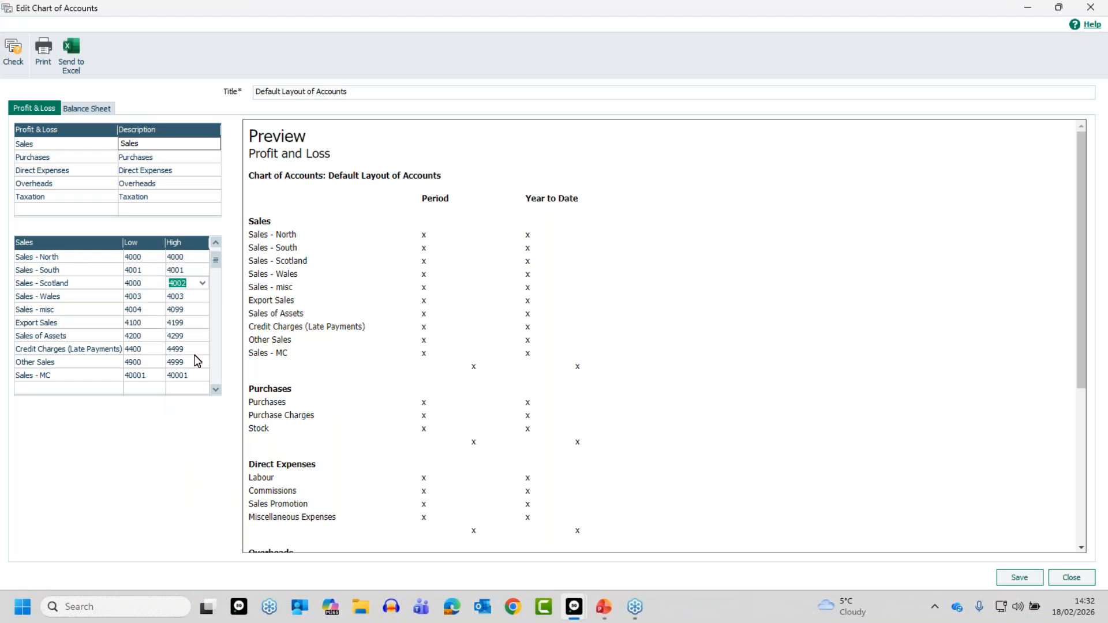
# - Set the low nominal code of Sales - Scotland to 4002
pyautogui.click(148, 283)
pyautogui.write('4002')
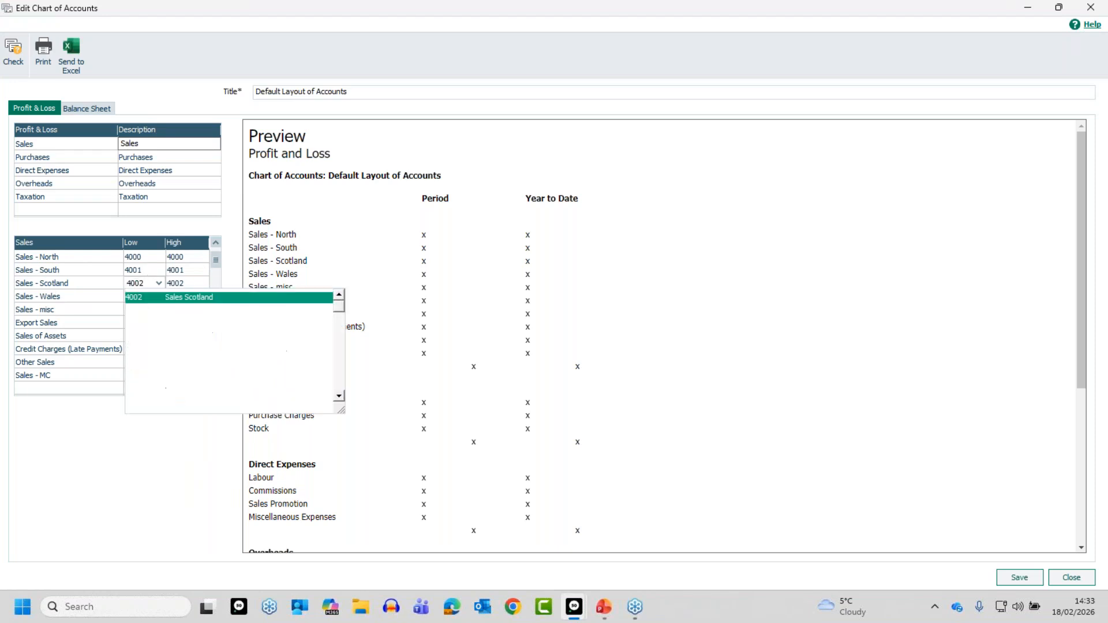
pyautogui.press('Tab')
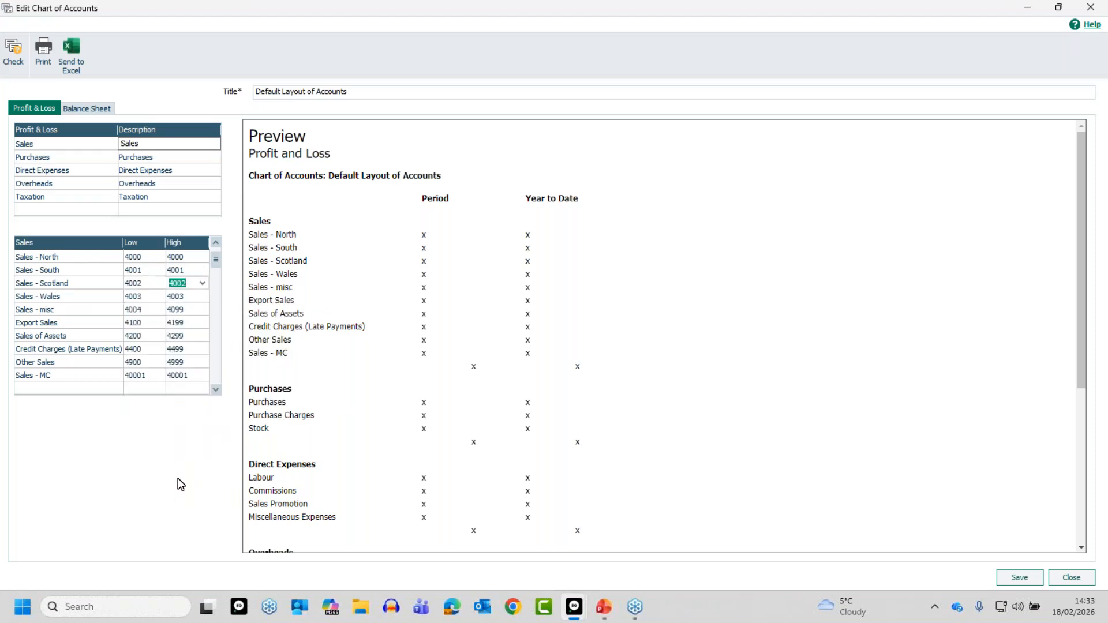
# - Save the changes to the Default Layout of Accounts and check it for errors
pyautogui.click(16, 48)
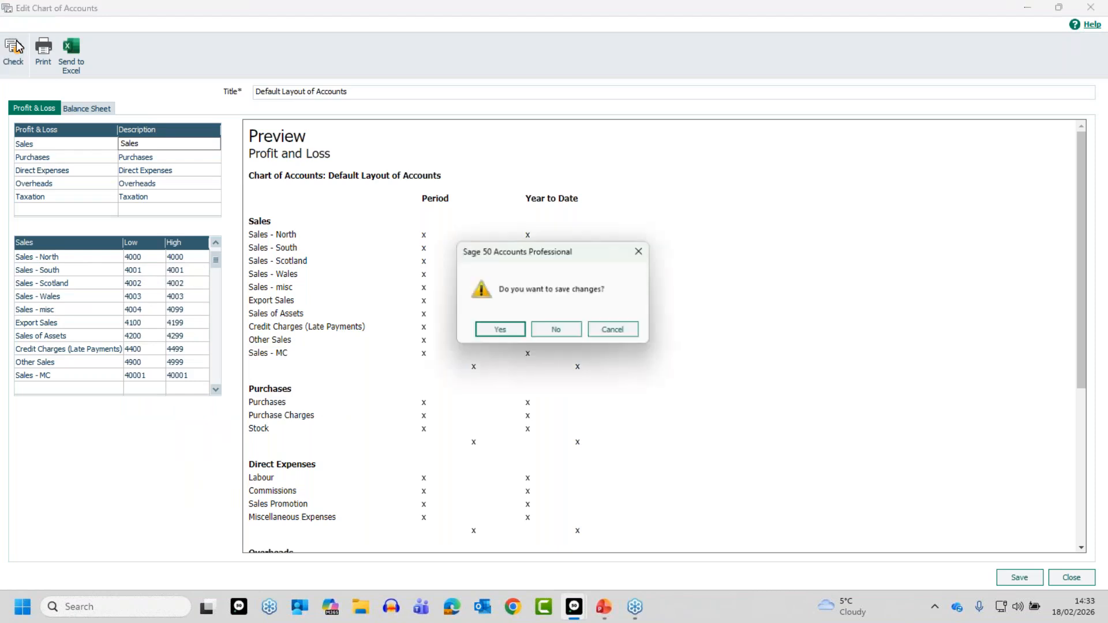
pyautogui.click(500, 333)
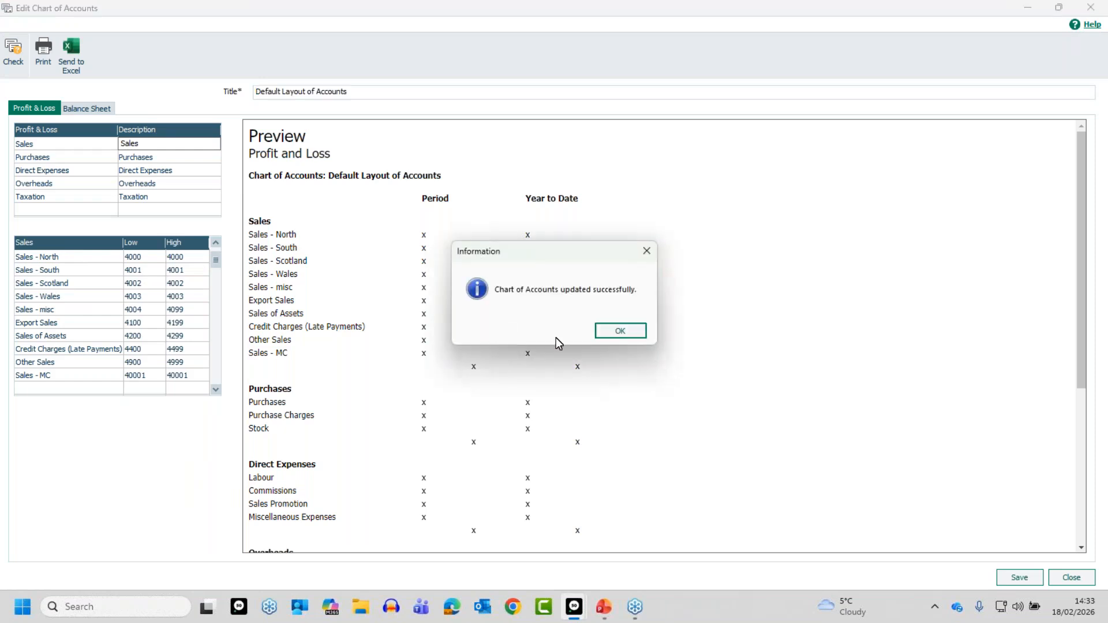
pyautogui.click(613, 330)
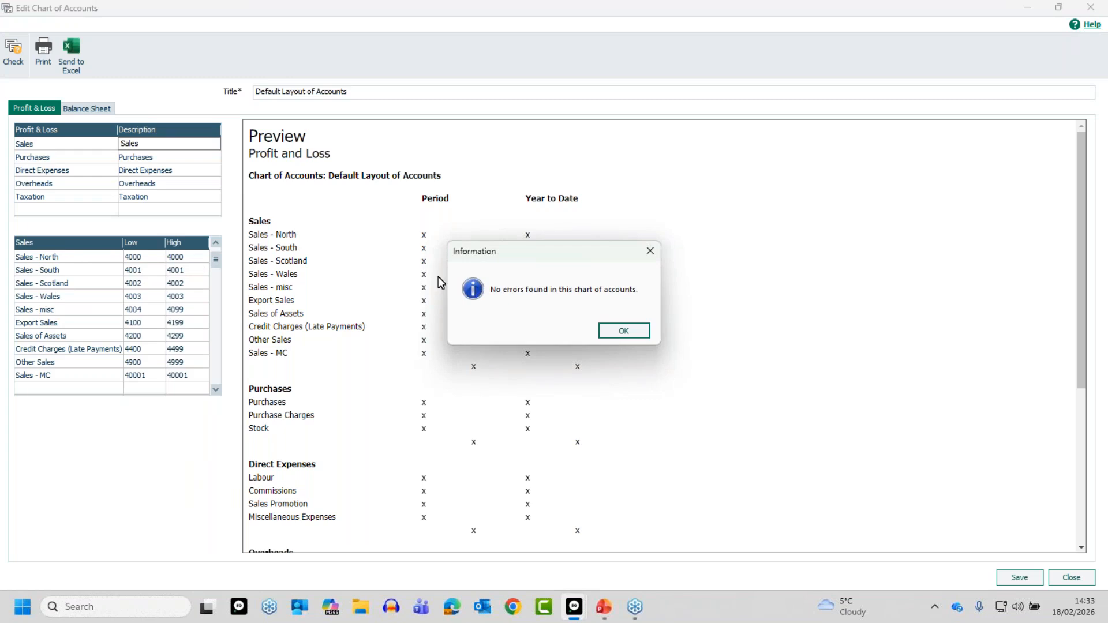
pyautogui.click(624, 331)
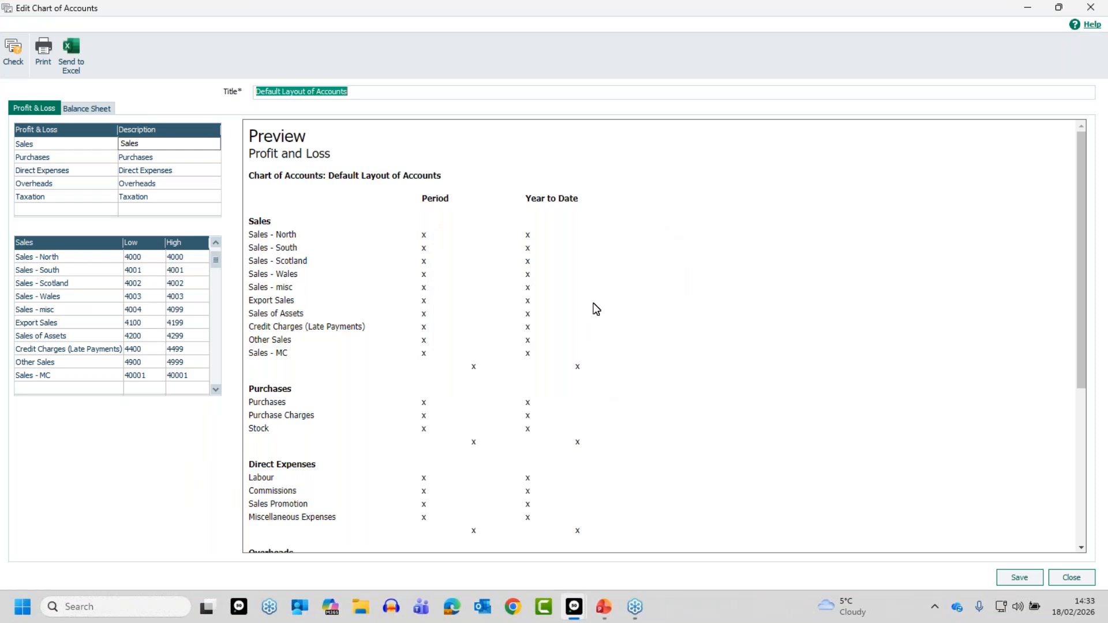
# - Review the Balance Sheet categories and compare the floating nominal accounts under Current Assets and Current Liabilities
pyautogui.click(80, 109)
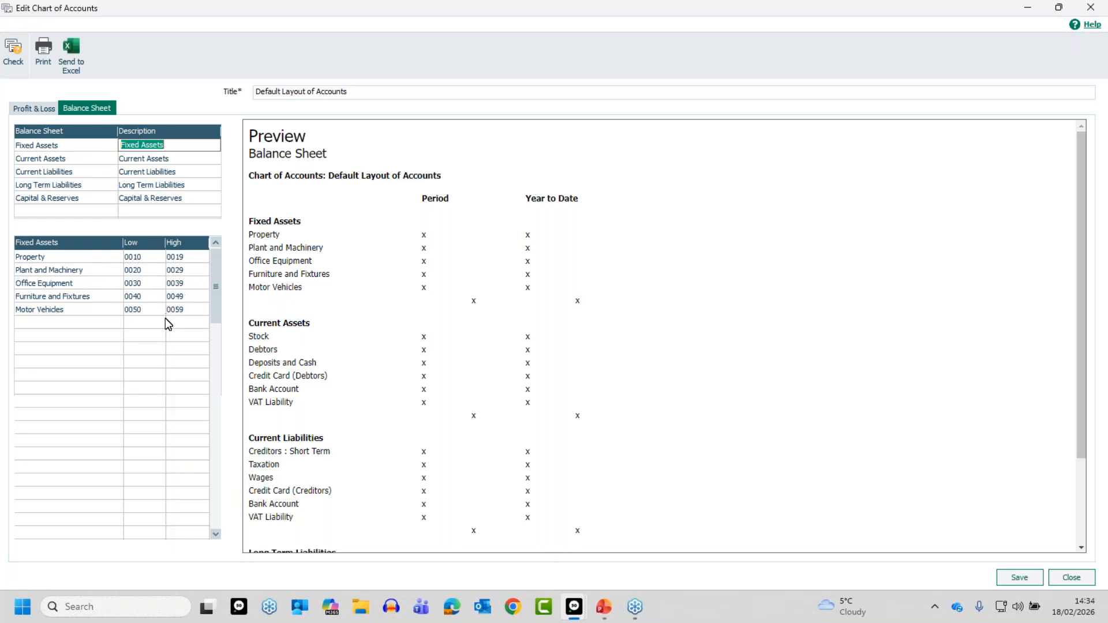
pyautogui.click(151, 187)
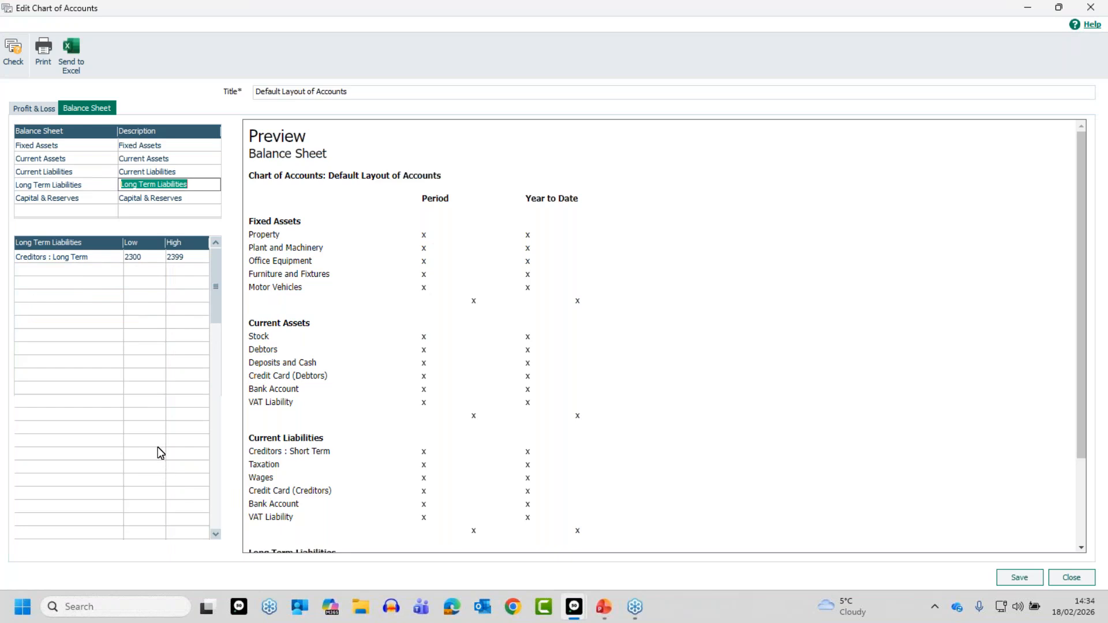
pyautogui.click(92, 196)
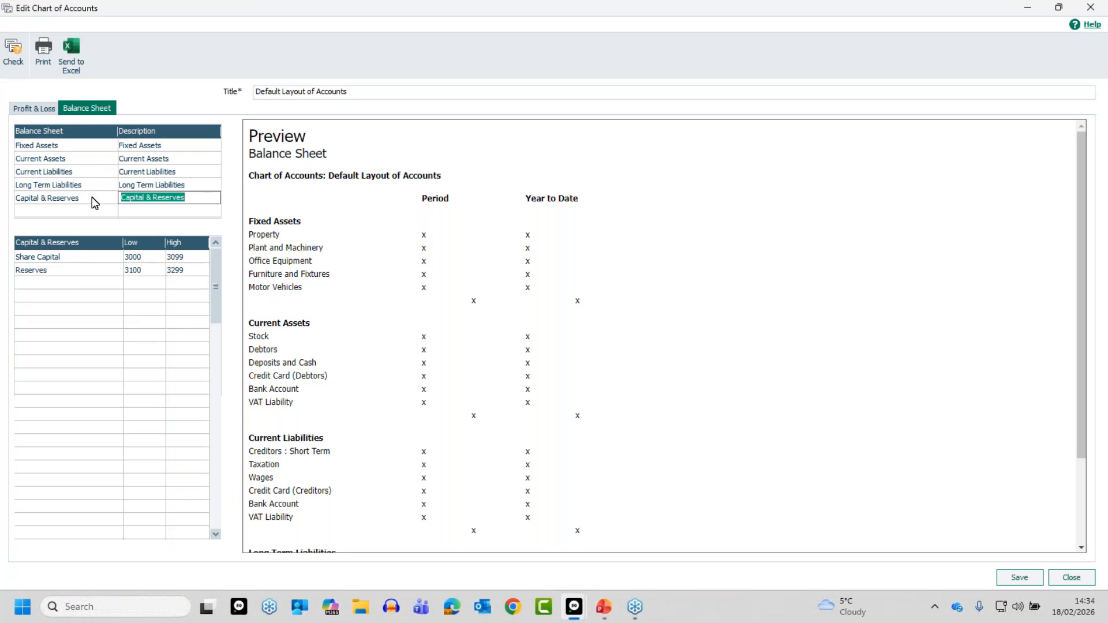
pyautogui.click(182, 160)
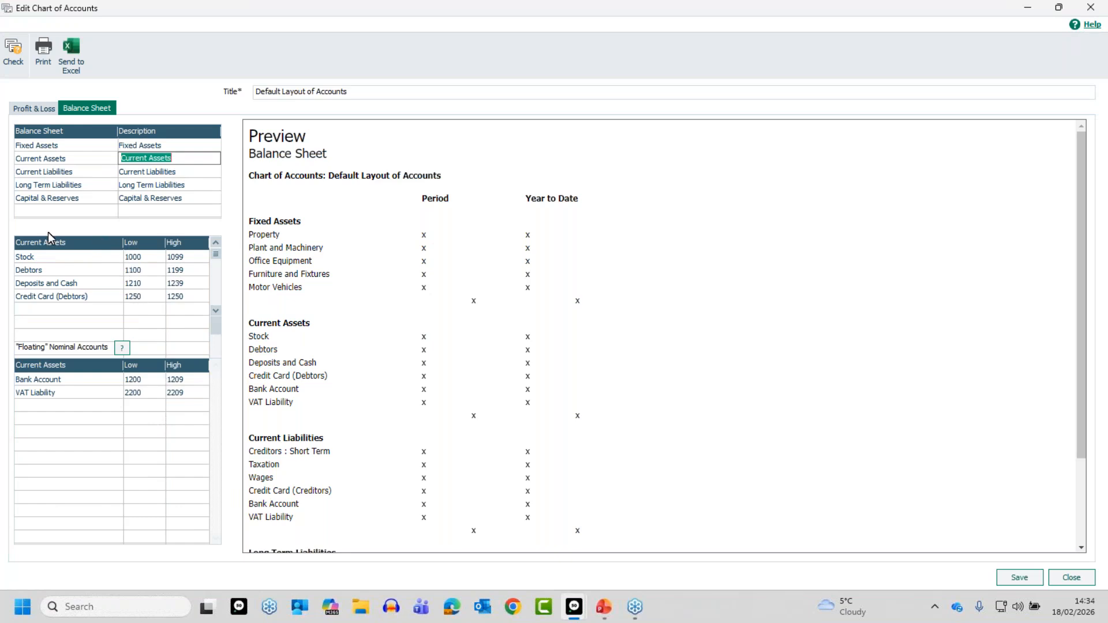
pyautogui.click(144, 172)
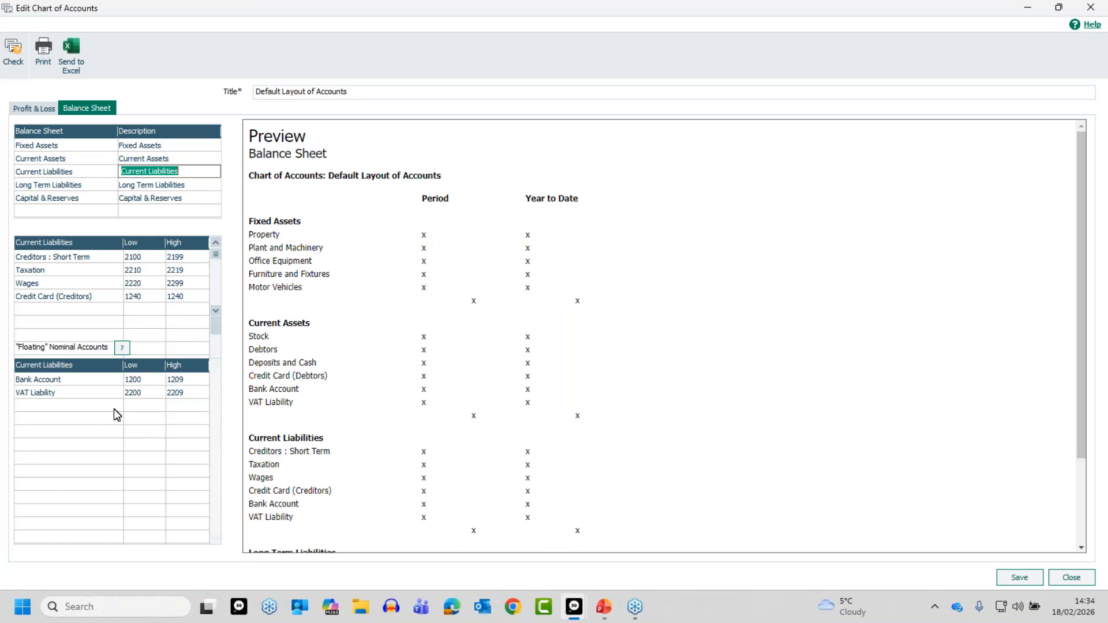
pyautogui.click(158, 158)
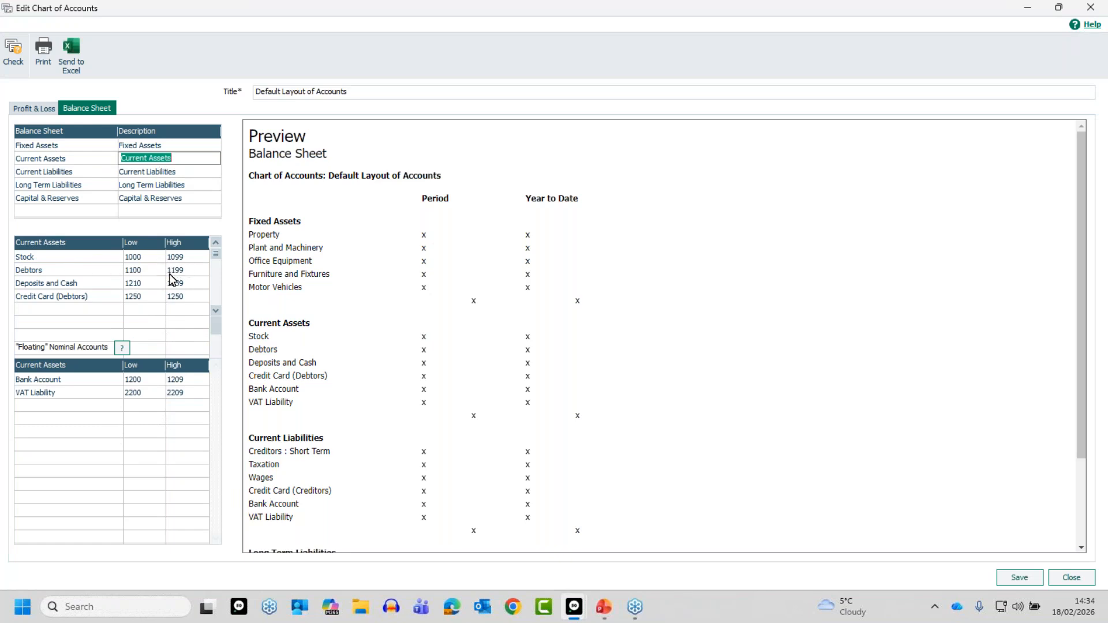
pyautogui.click(162, 177)
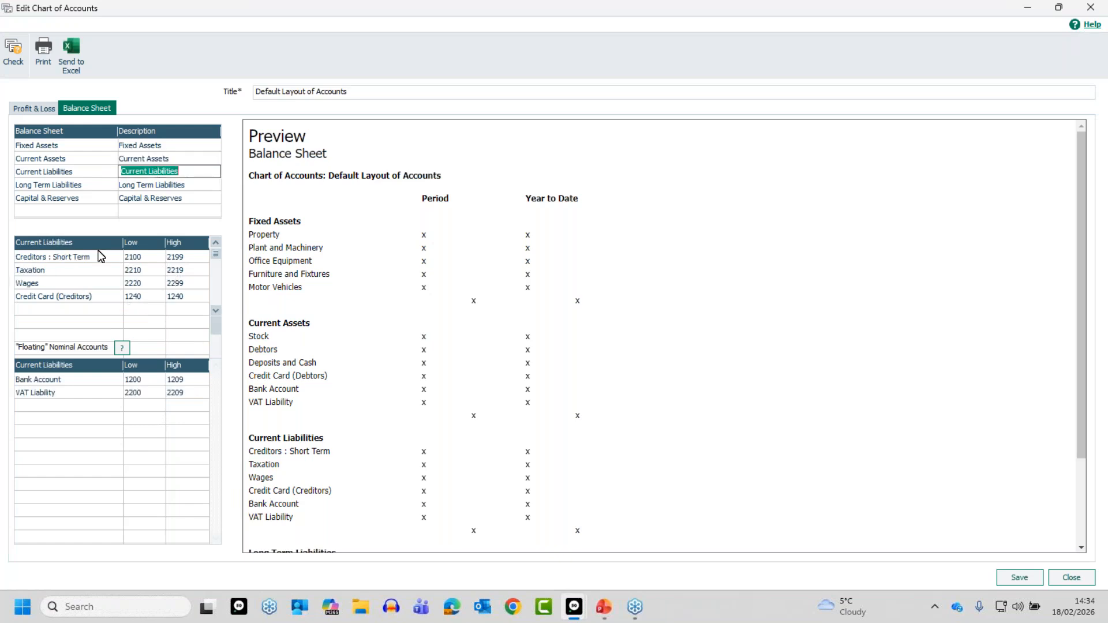
pyautogui.click(131, 161)
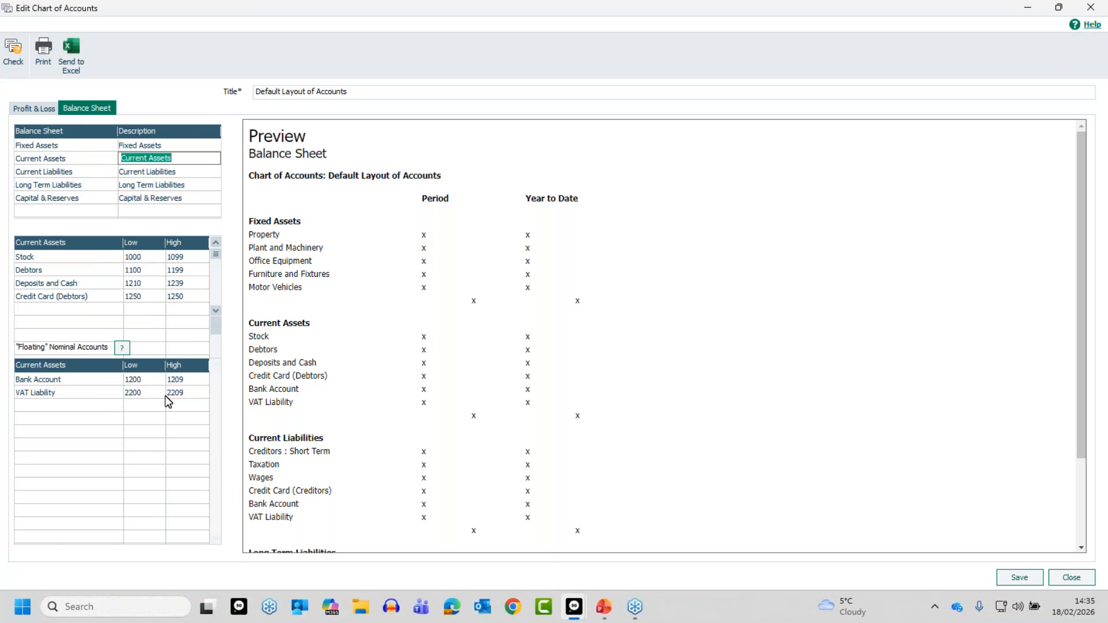
pyautogui.click(158, 172)
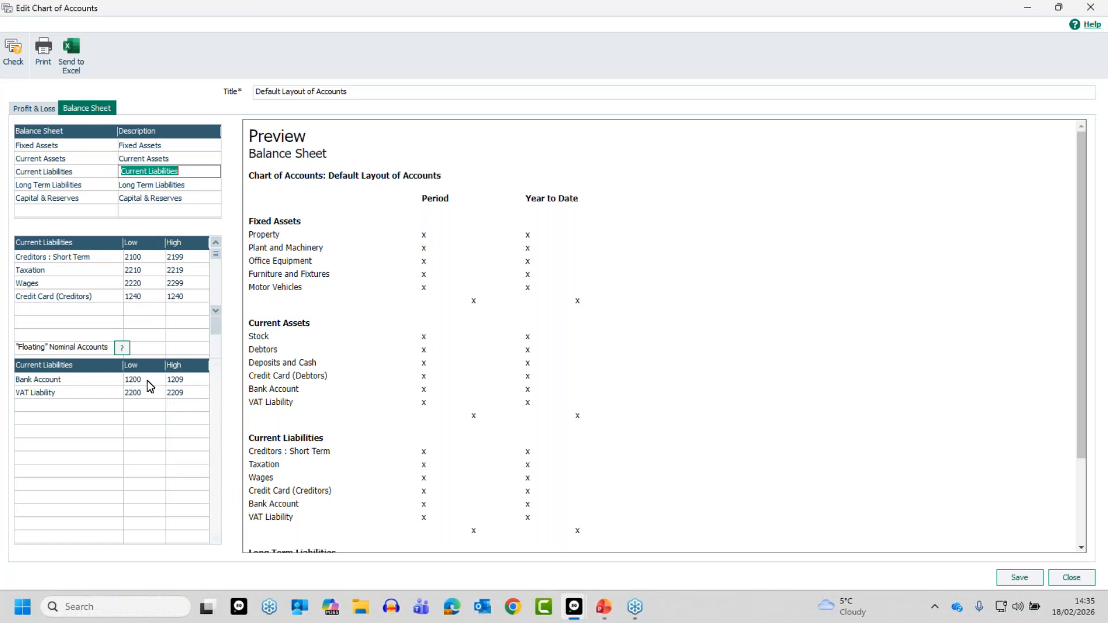
pyautogui.click(144, 160)
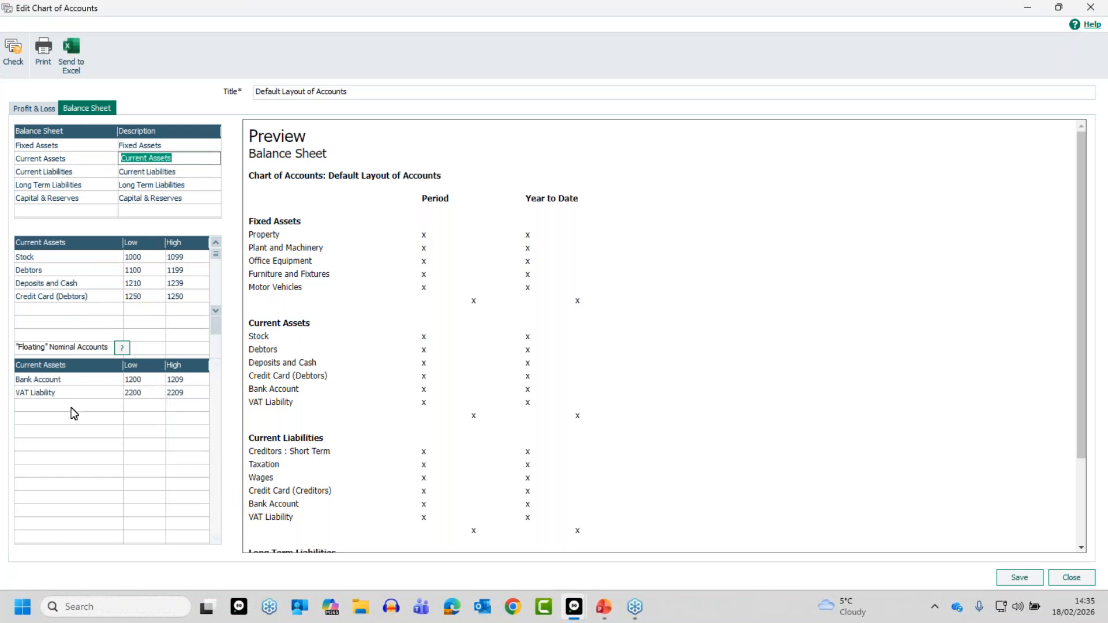
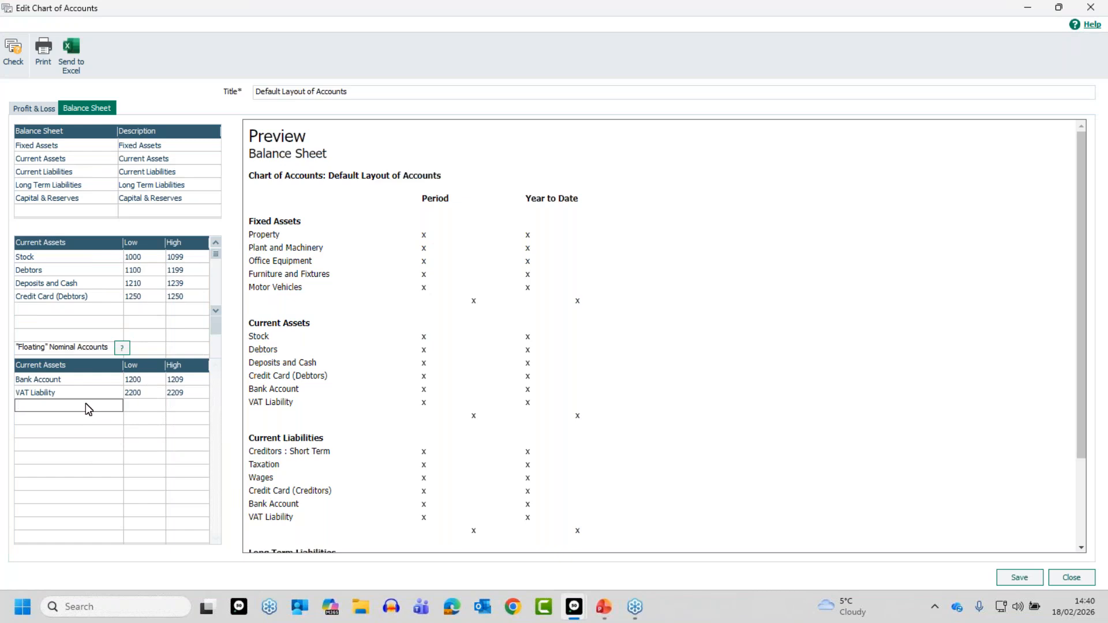
# - Add a floating nominal account line named MC under Current Assets and copy the range to Current Liabilities
pyautogui.write('mc')
pyautogui.press('BackSpace')
pyautogui.press('BackSpace')
pyautogui.write('MC')
pyautogui.press('Return')
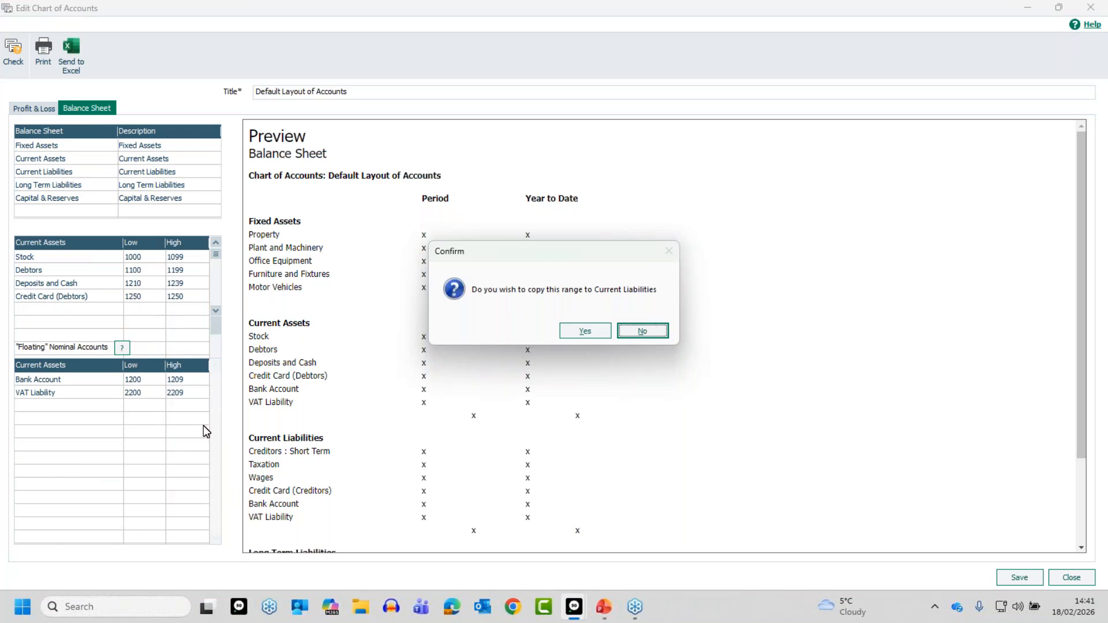
pyautogui.click(583, 331)
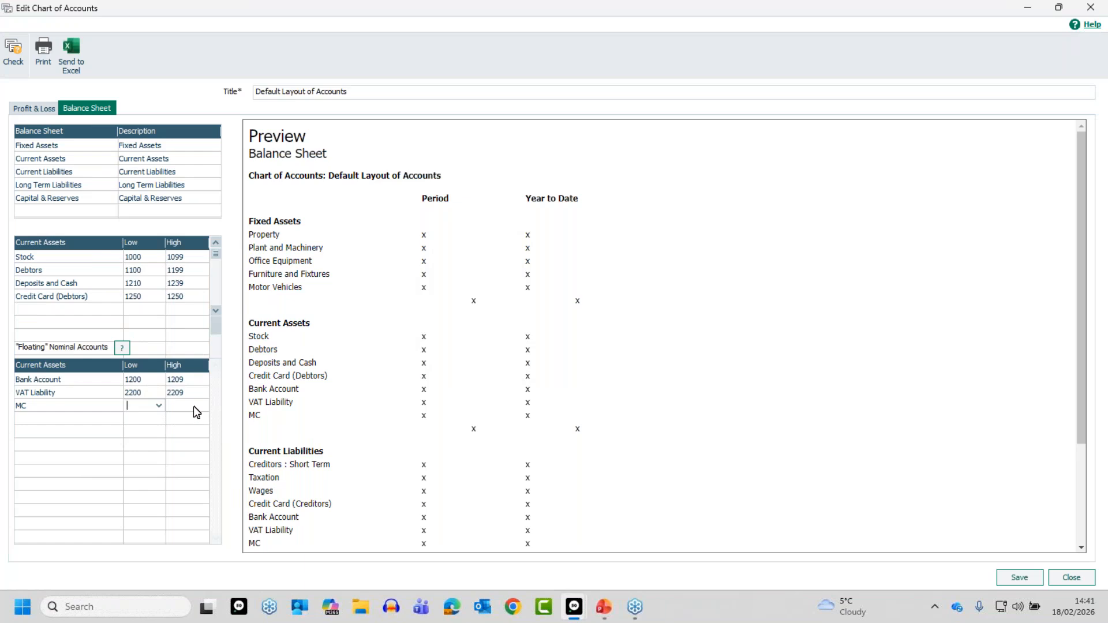
# - Set both the low and high nominal codes of the floating MC line to 1270
pyautogui.write('1270')
pyautogui.press('Tab')
pyautogui.press('Tab')
pyautogui.write('127')
pyautogui.press('BackSpace')
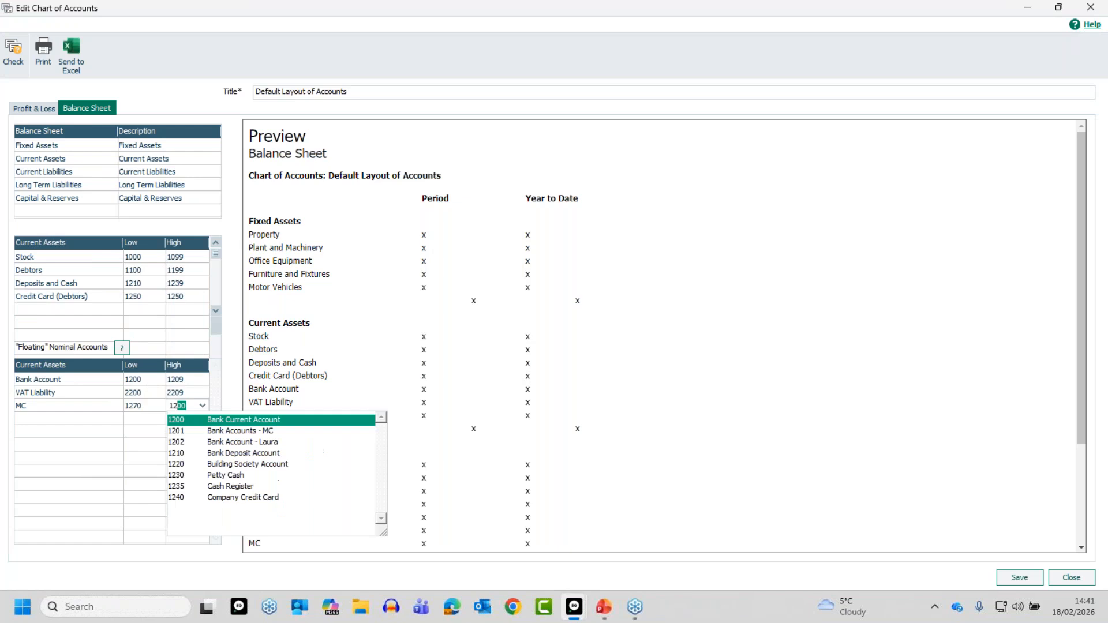
pyautogui.write('70')
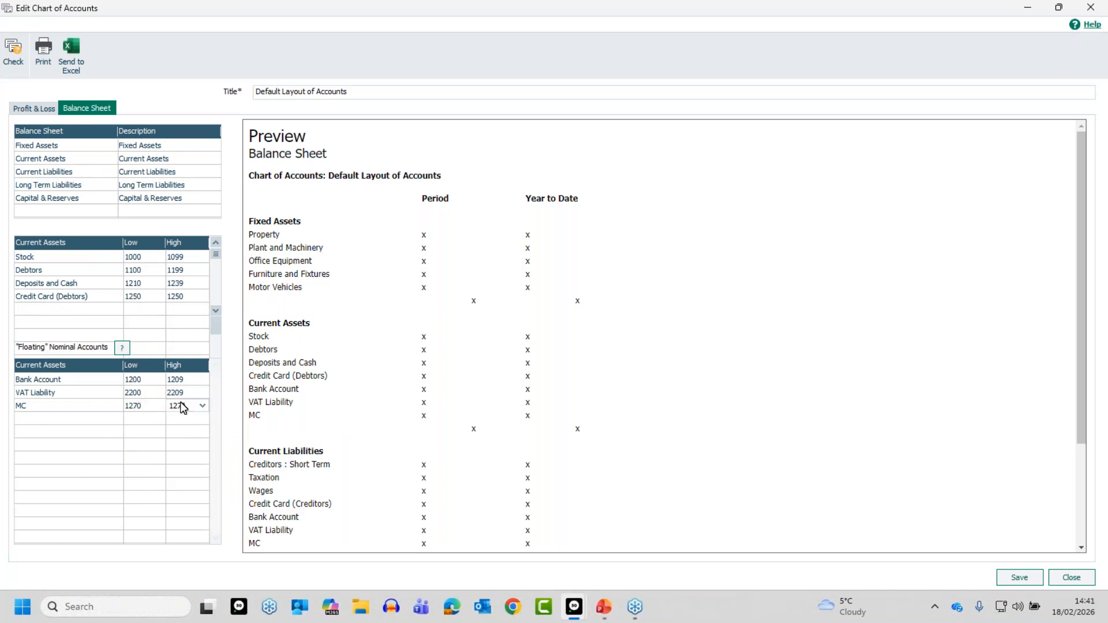
pyautogui.click(184, 425)
# - Check the floating MC line under Current Liabilities and Current Assets, and review the Long Term Liabilities and Capital & Reserves categories
pyautogui.click(160, 172)
pyautogui.click(161, 172)
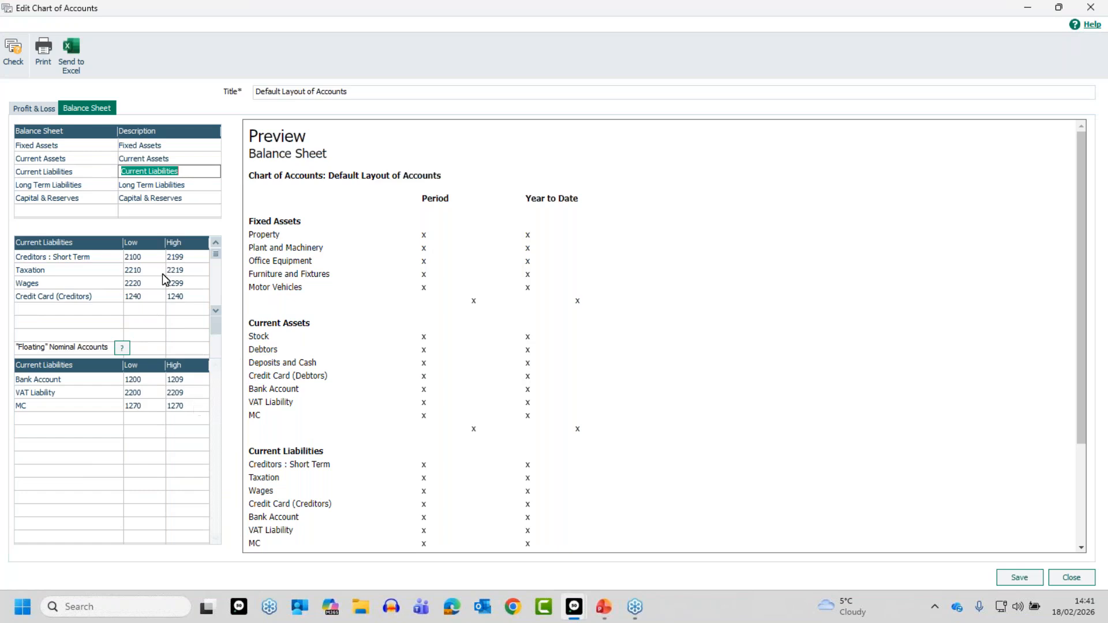
pyautogui.click(151, 161)
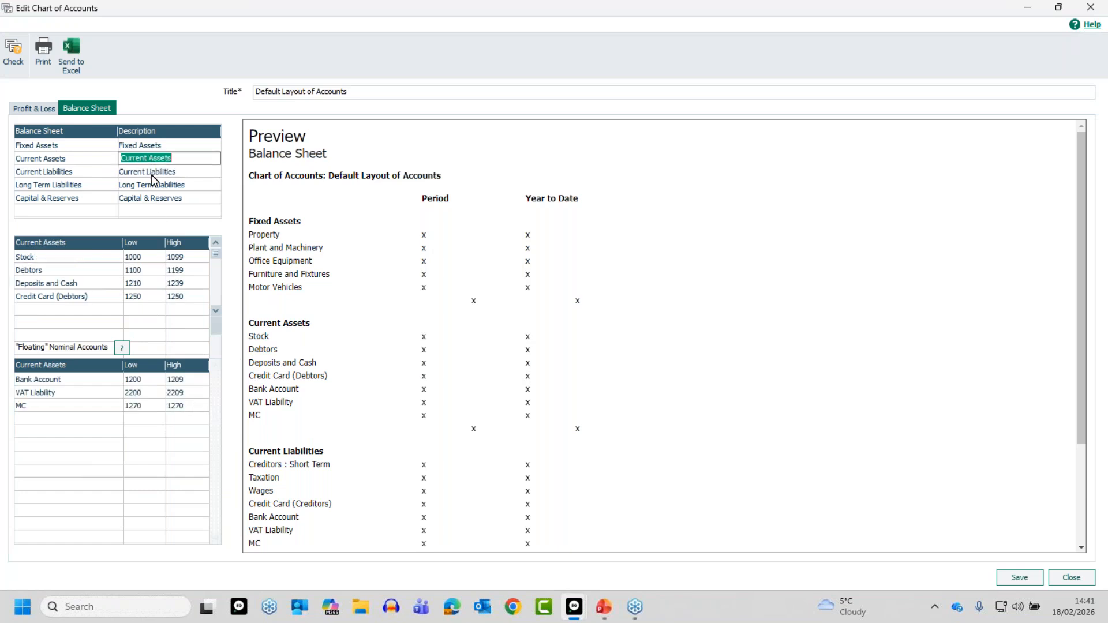
pyautogui.click(151, 175)
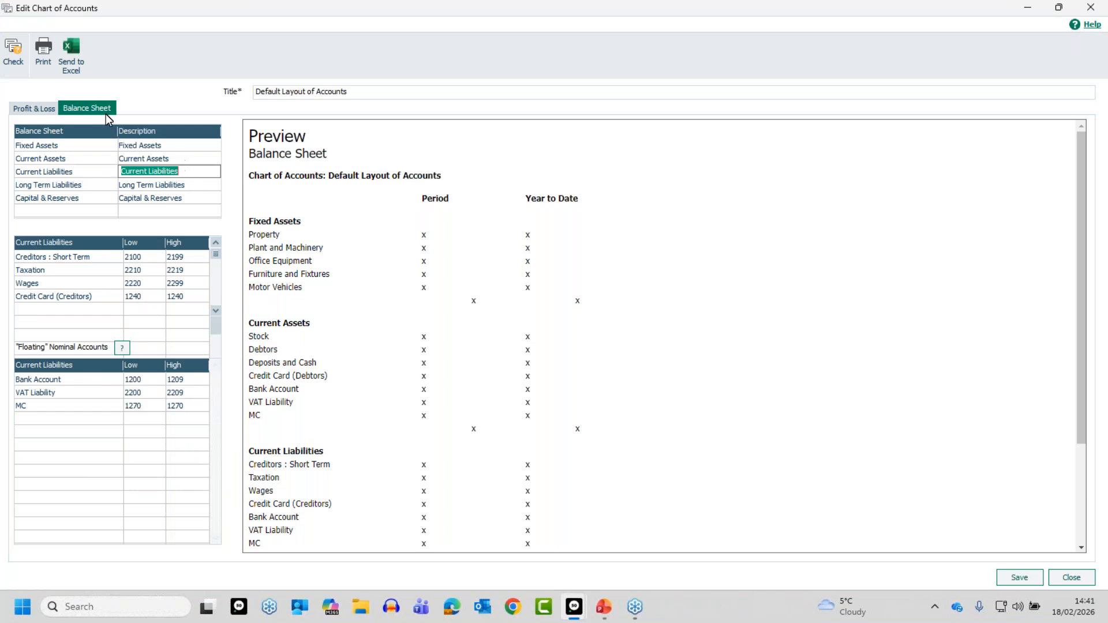
pyautogui.click(139, 159)
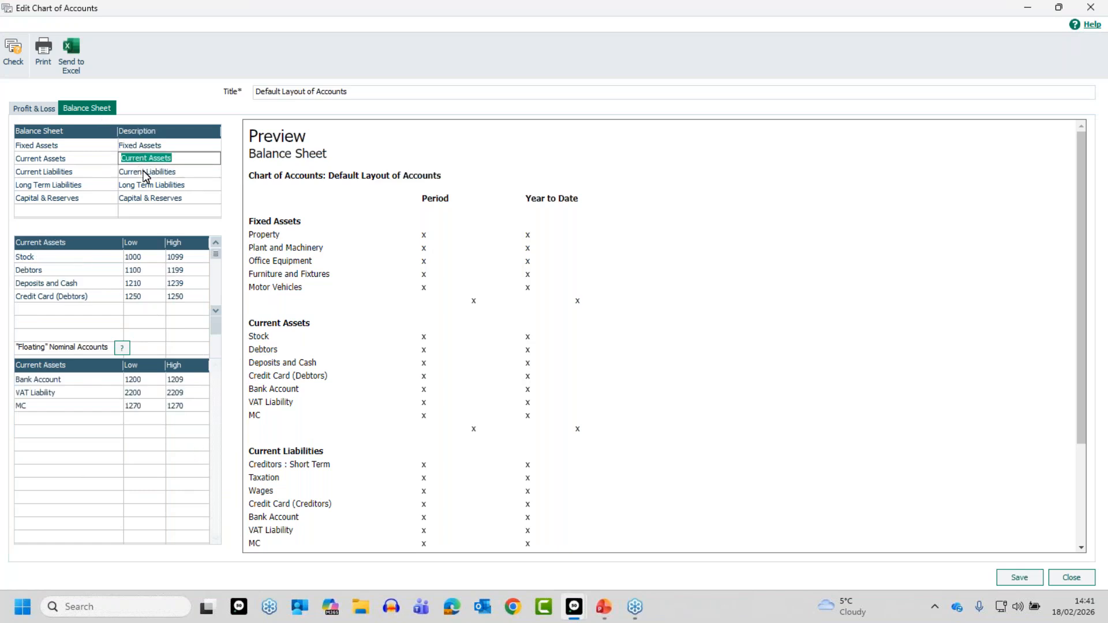
pyautogui.click(149, 172)
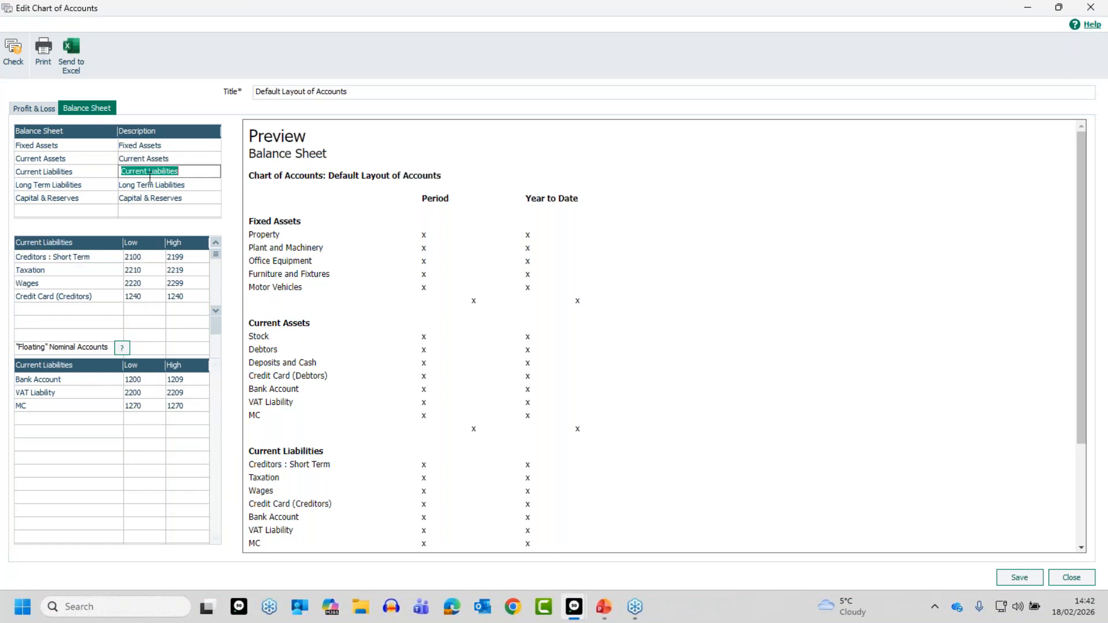
pyautogui.click(140, 186)
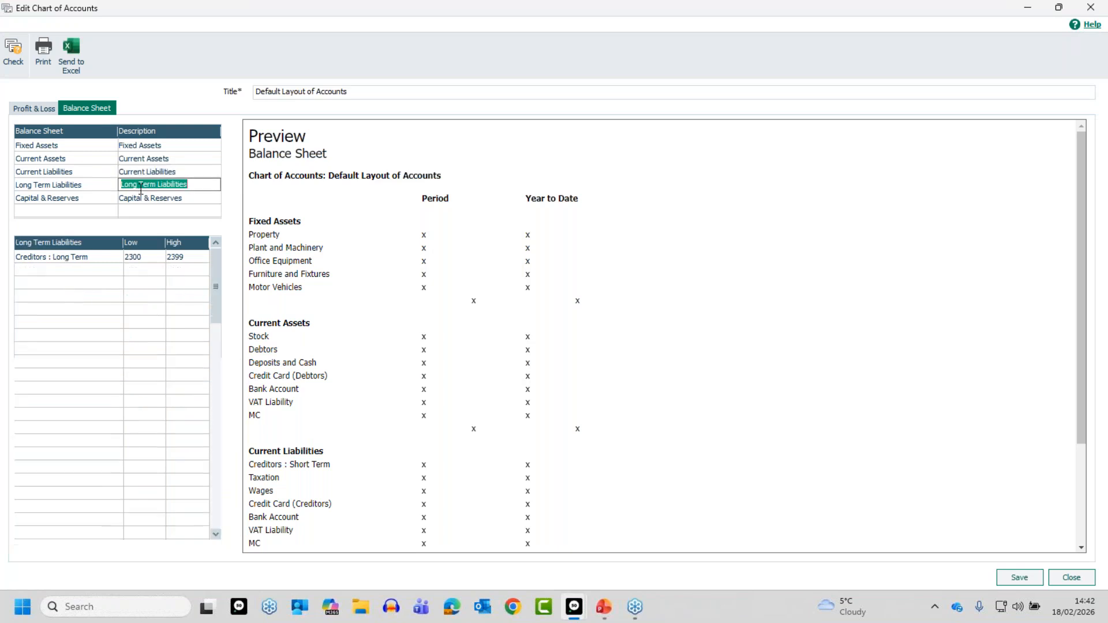
pyautogui.click(140, 198)
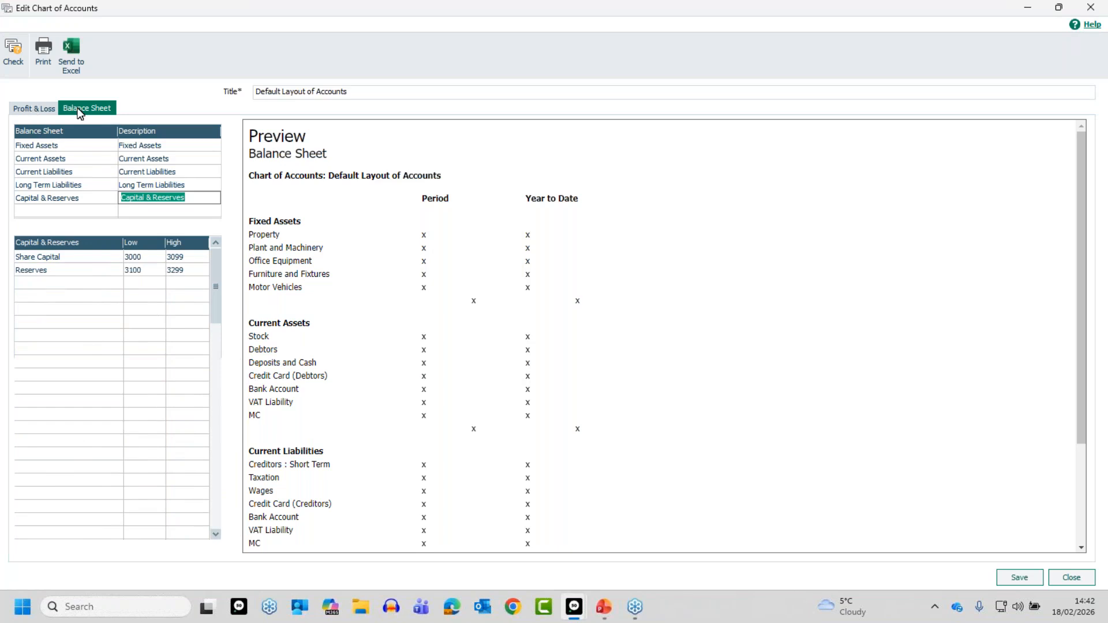
pyautogui.click(130, 160)
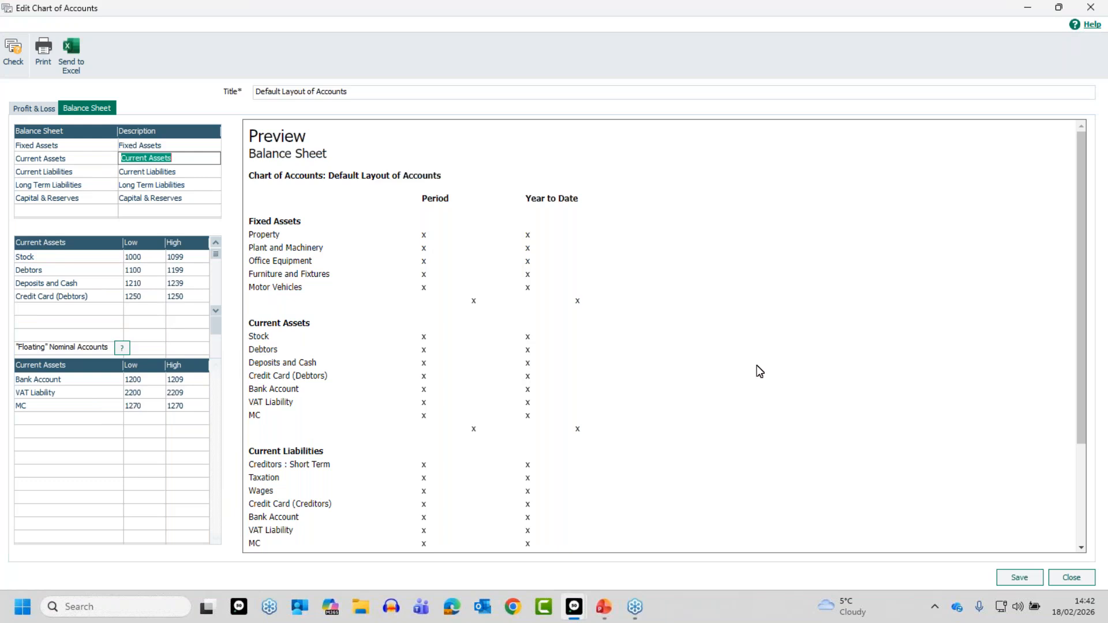
# - Return to the Profit & Loss layout and close the chart of accounts editor
pyautogui.click(37, 106)
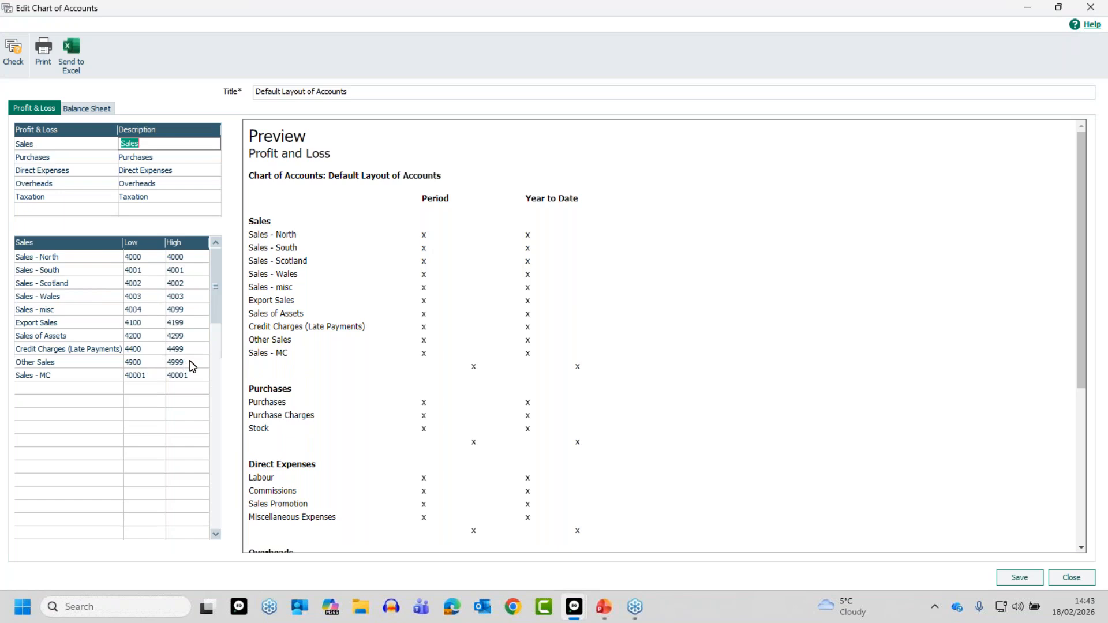
pyautogui.click(177, 388)
pyautogui.click(1072, 579)
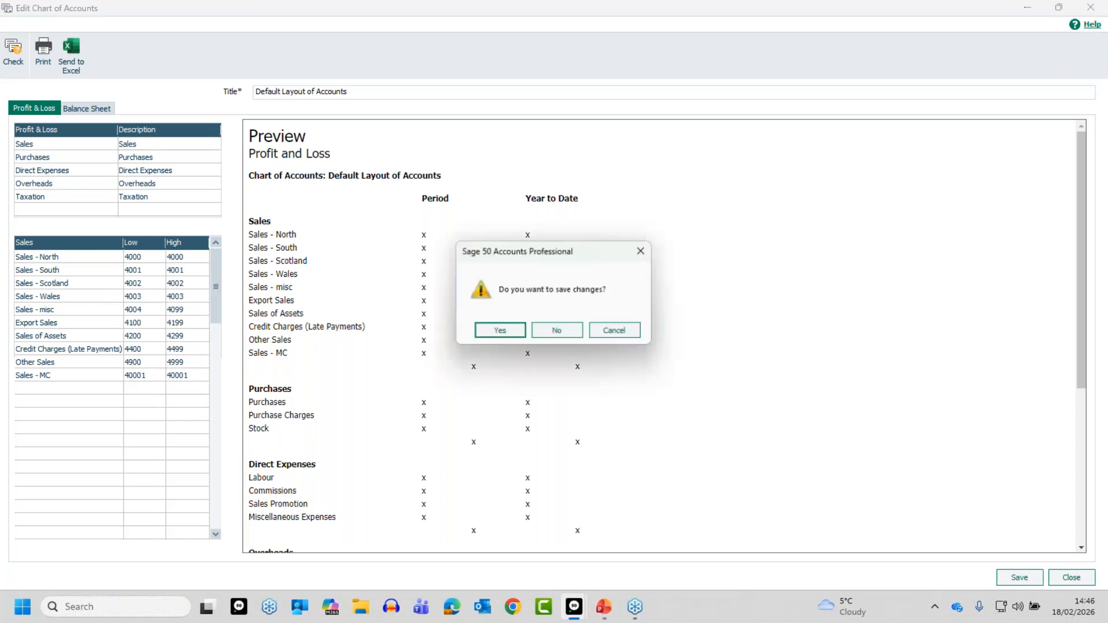
pyautogui.hotkey('alt', 'Tab')
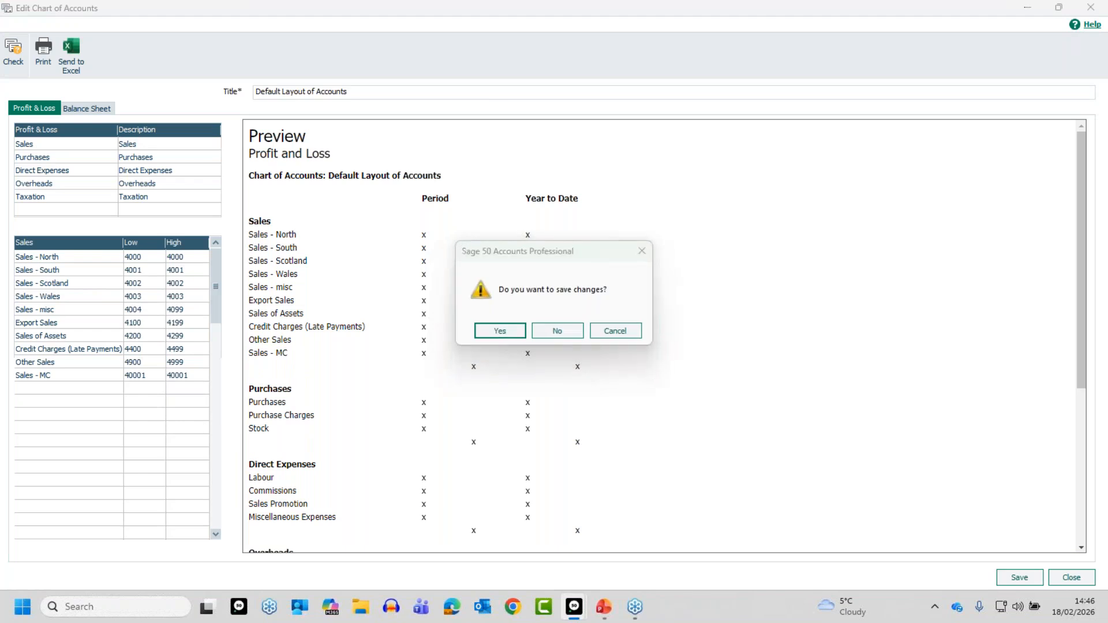